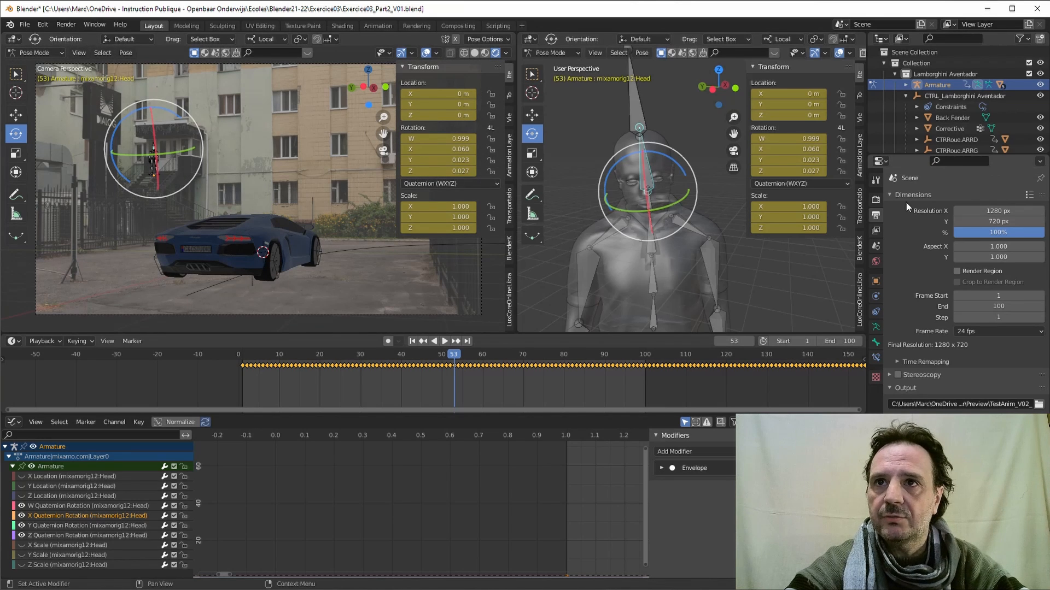
Switch the scene's render engine from Eevee to Cycles
left_click(876, 199)
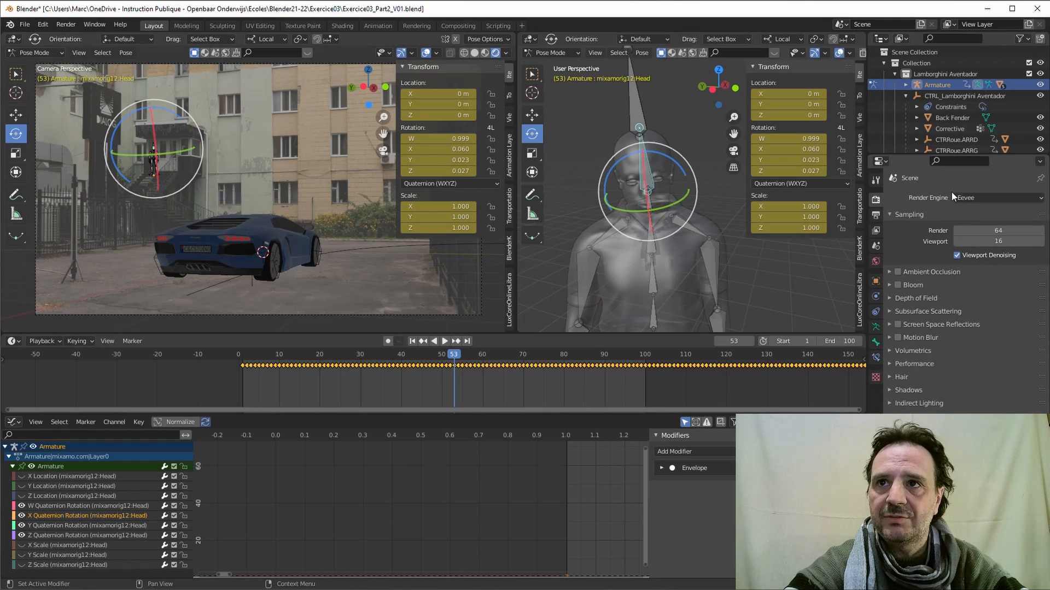
left_click(971, 197)
left_click(966, 234)
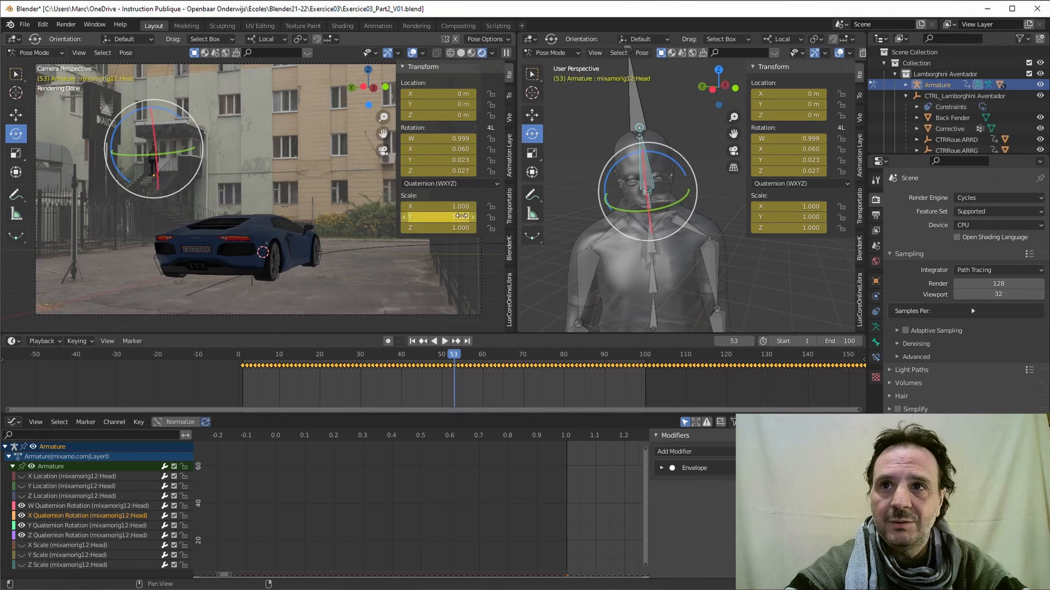
Assign an Environment Texture to the colour of the world background
left_click(876, 261)
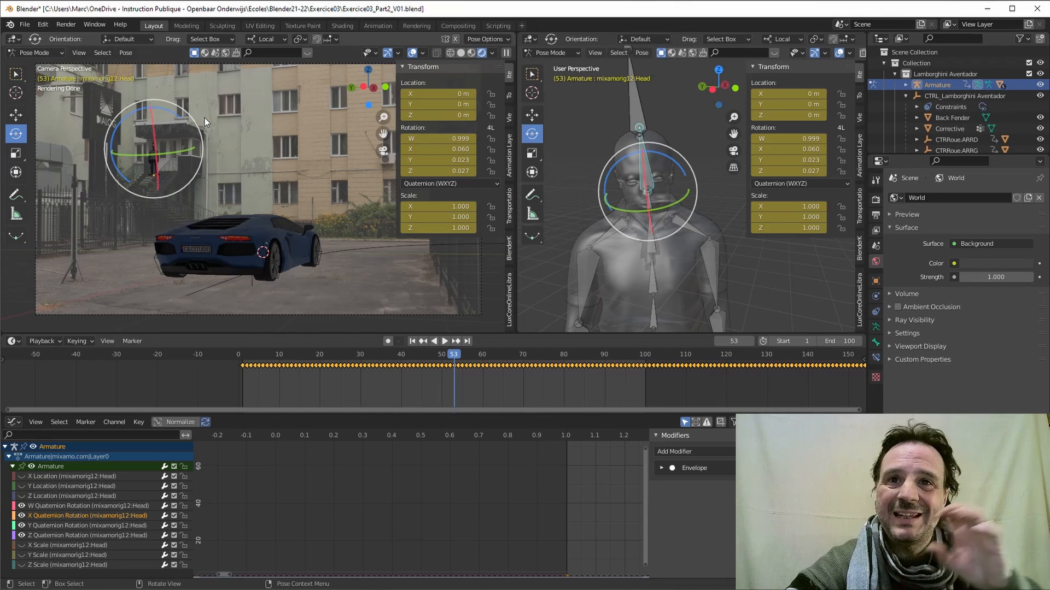
left_click(954, 263)
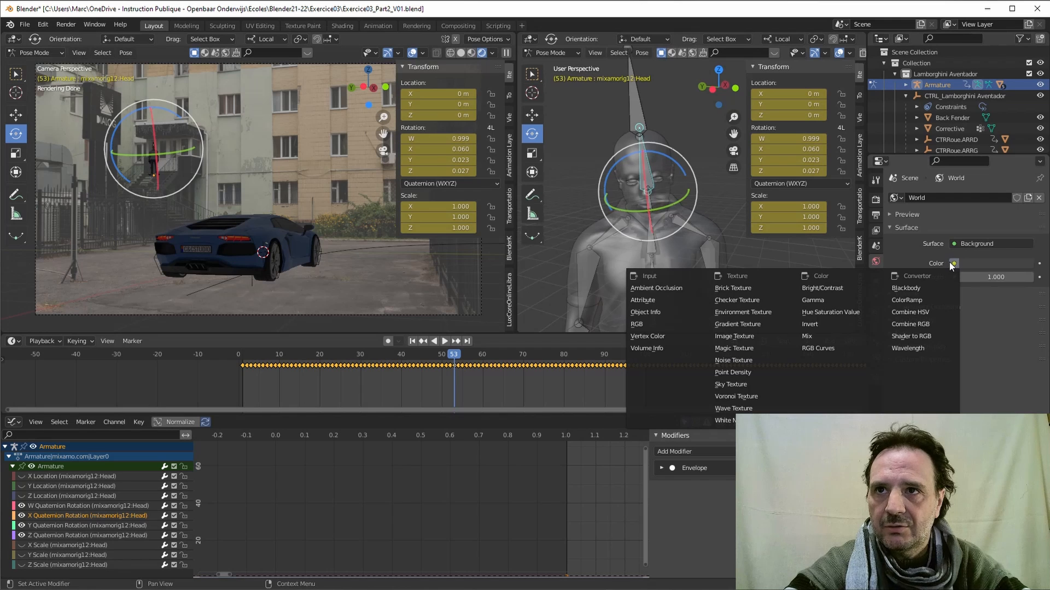
left_click(946, 261)
left_click(953, 261)
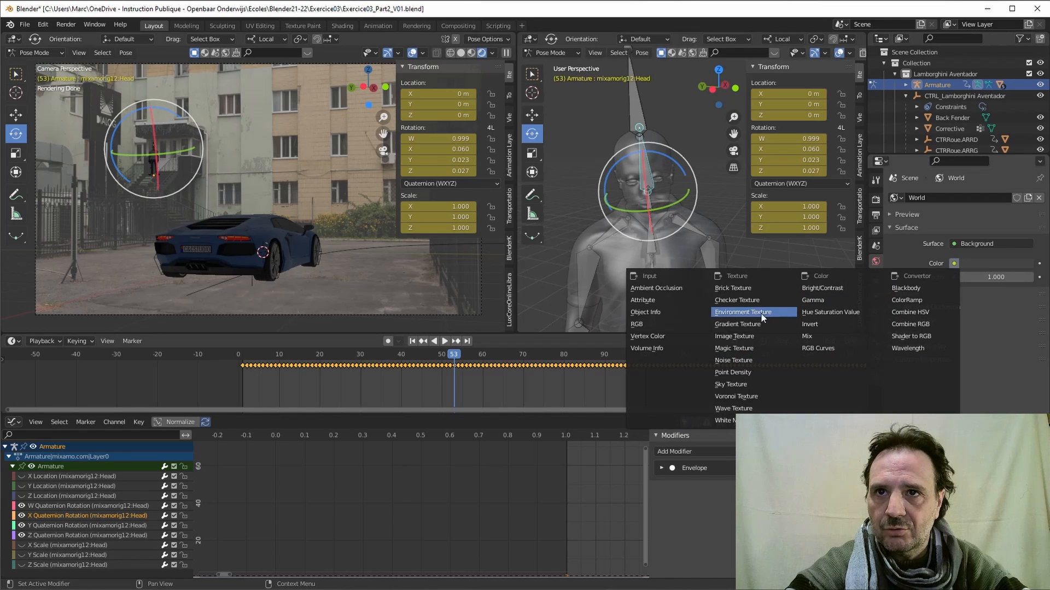
left_click(737, 316)
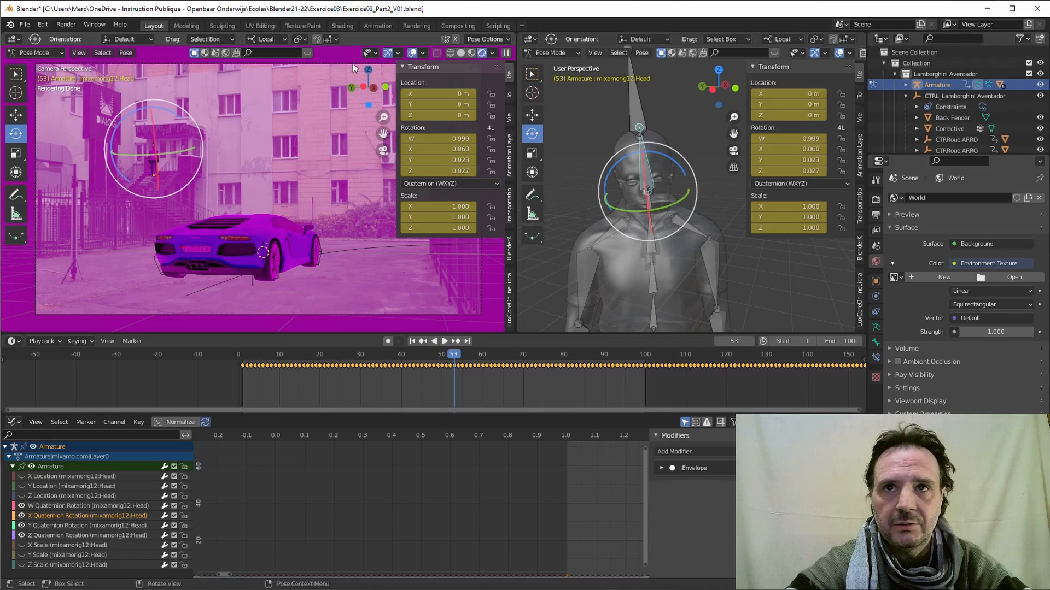
Load urban_courtyard_02_4k.hdr from the Exercice03 folder as the world's environment image
left_click(1013, 277)
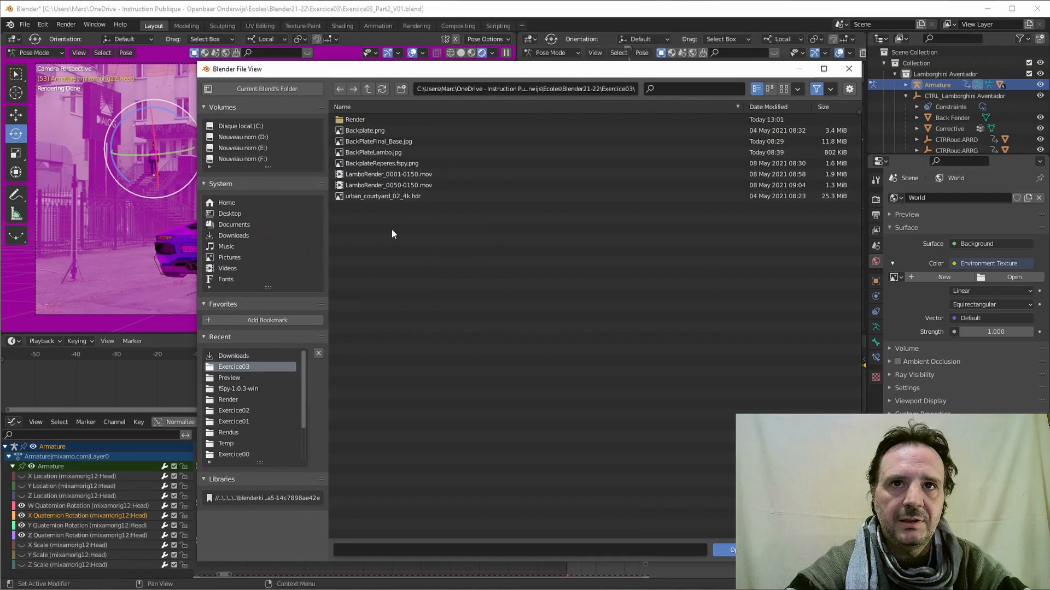
left_click(362, 197)
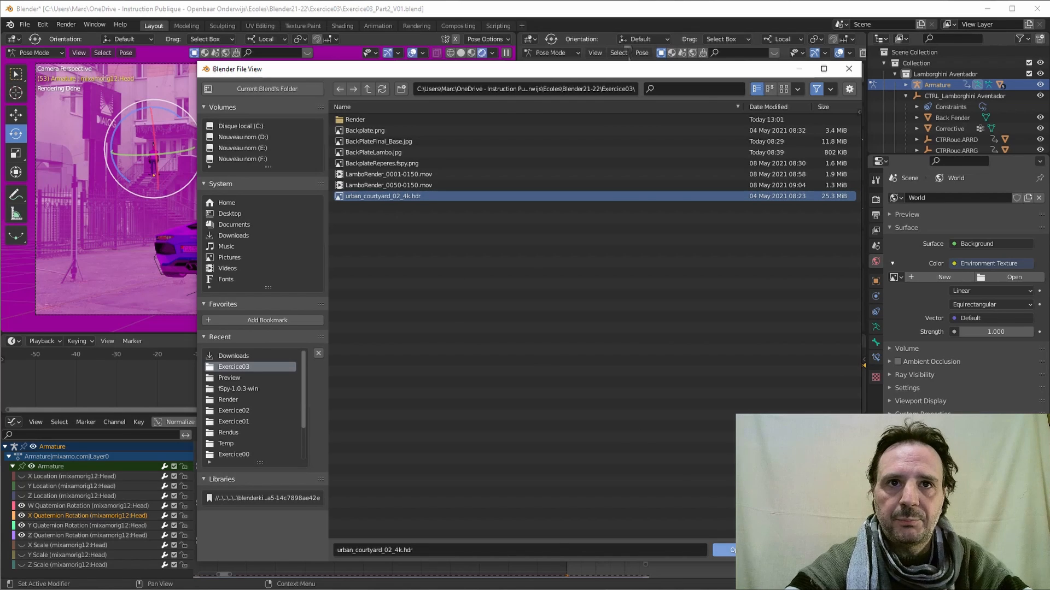
left_click(722, 550)
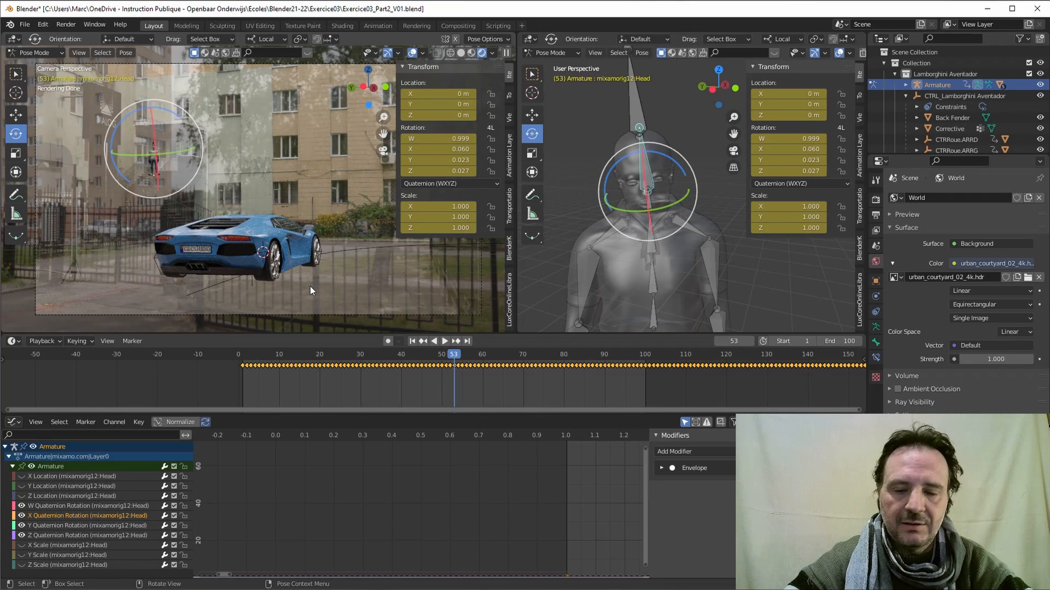
Enlarge the graph editor area and turn it into a Shader Editor showing the World nodes
left_click(384, 151)
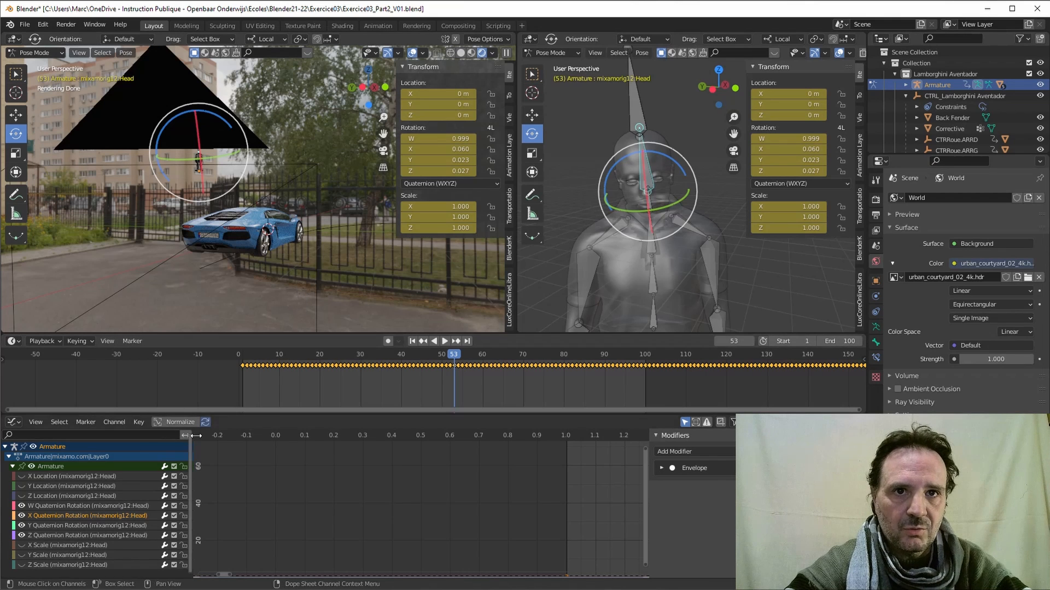
left_click_drag(279, 413, 280, 380)
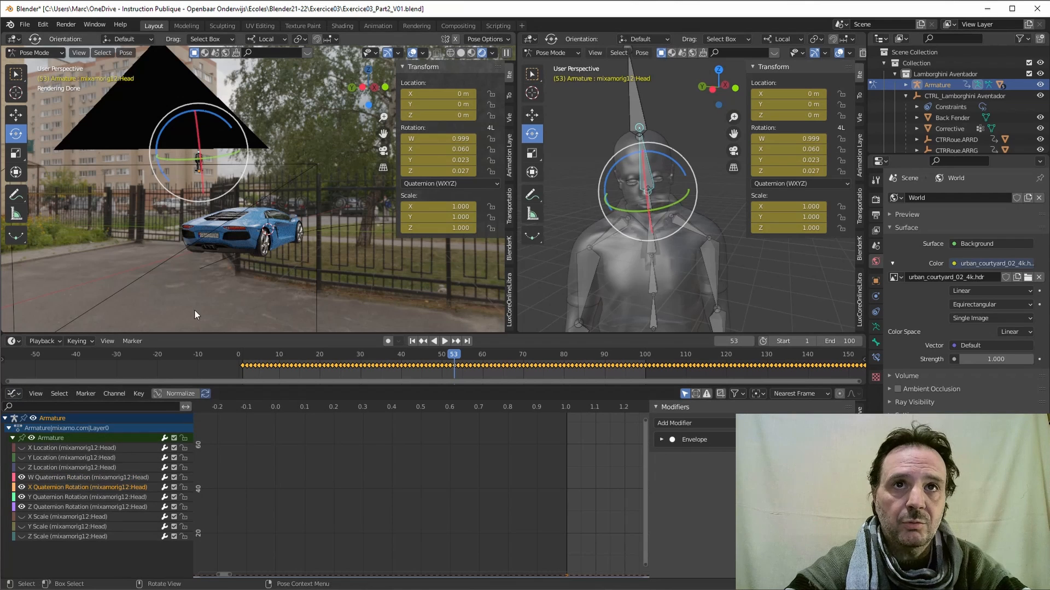
left_click(13, 394)
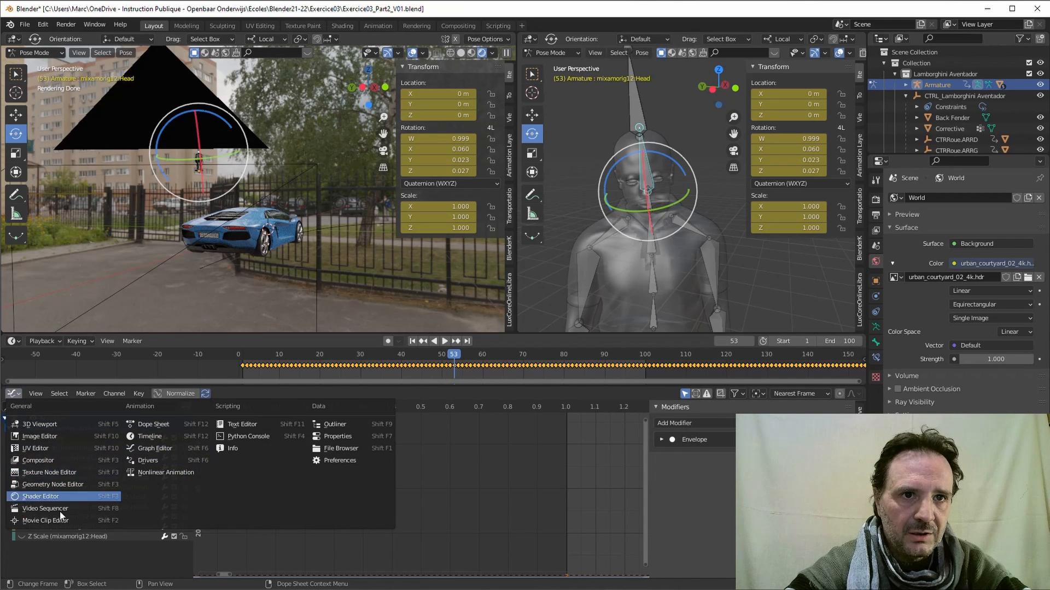
left_click(47, 498)
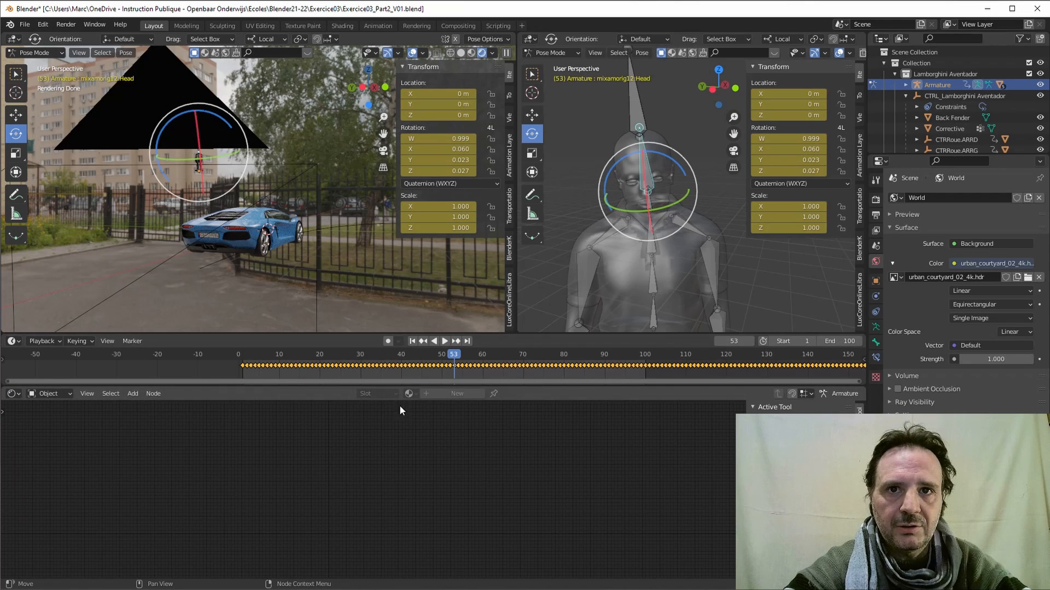
left_click(63, 393)
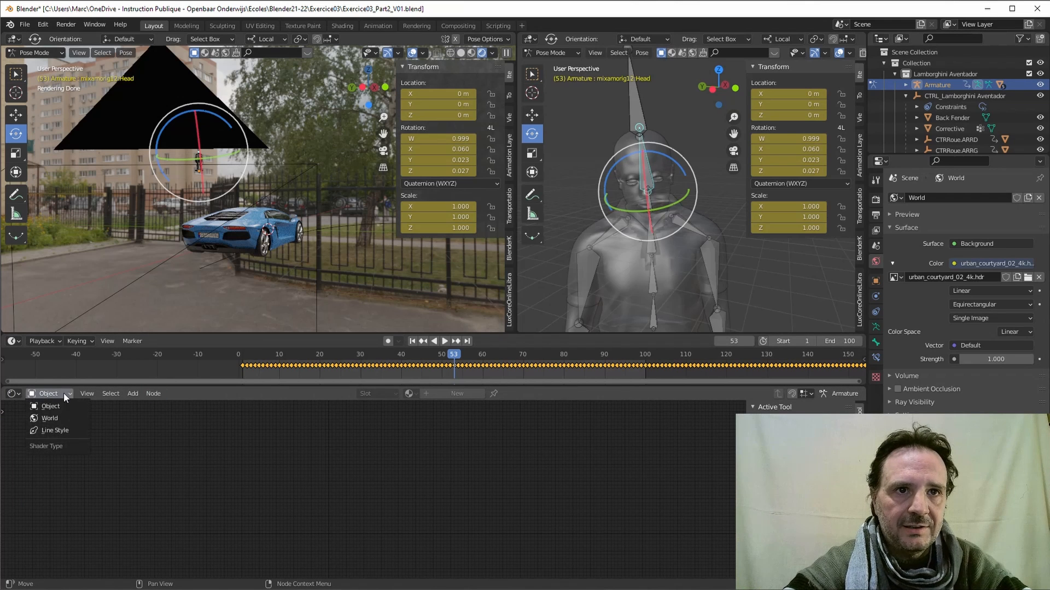
left_click(50, 419)
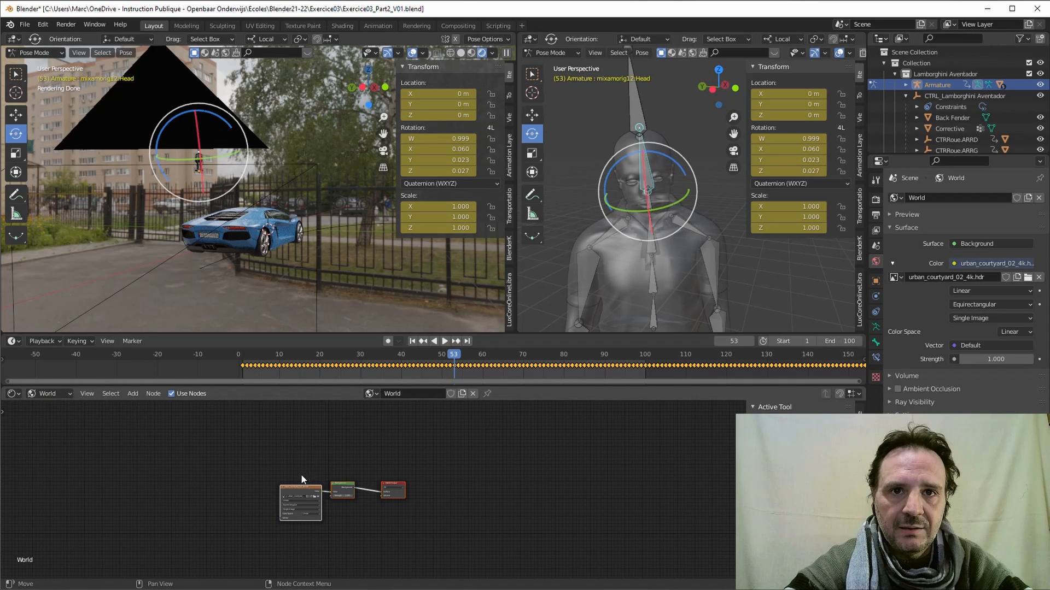
Rearrange the environment texture, Background and World Output nodes in a spaced row, leaving room before the texture node
scroll(289, 499, "up", 5)
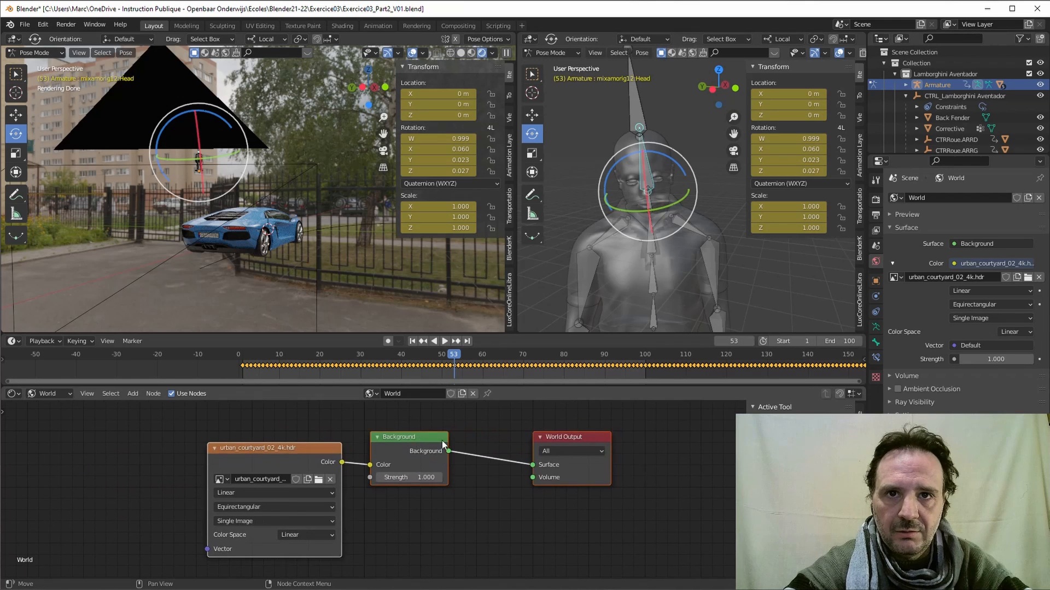
left_click_drag(567, 437, 558, 433)
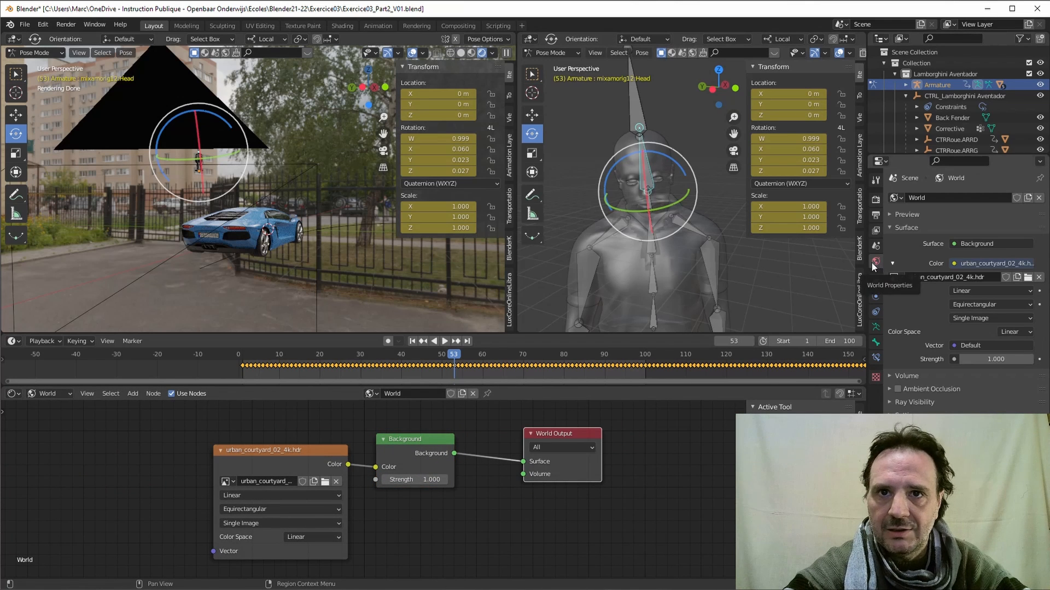
left_click_drag(414, 440, 438, 440)
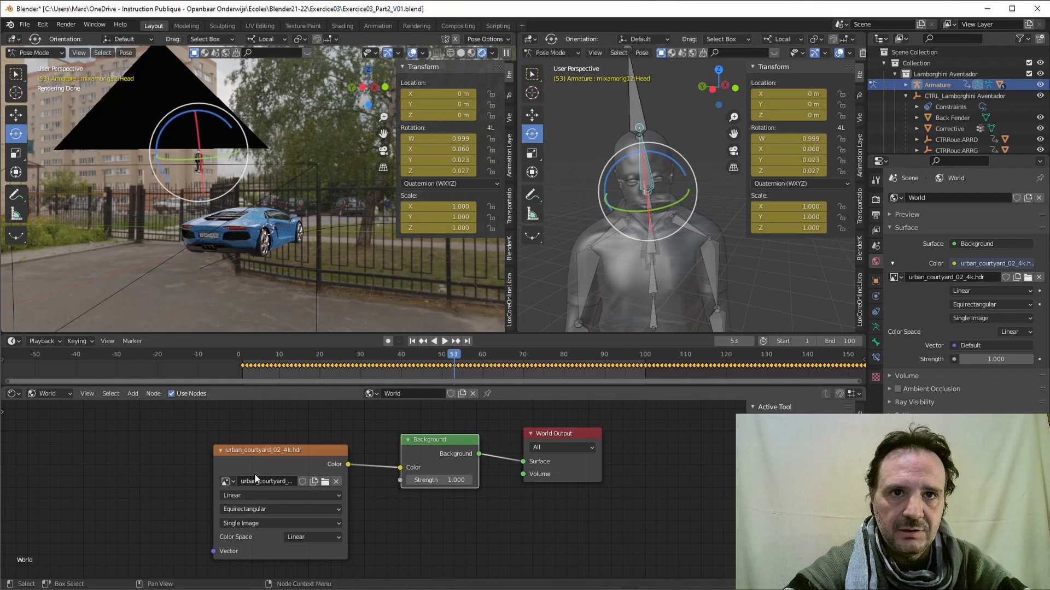
left_click_drag(245, 450, 224, 435)
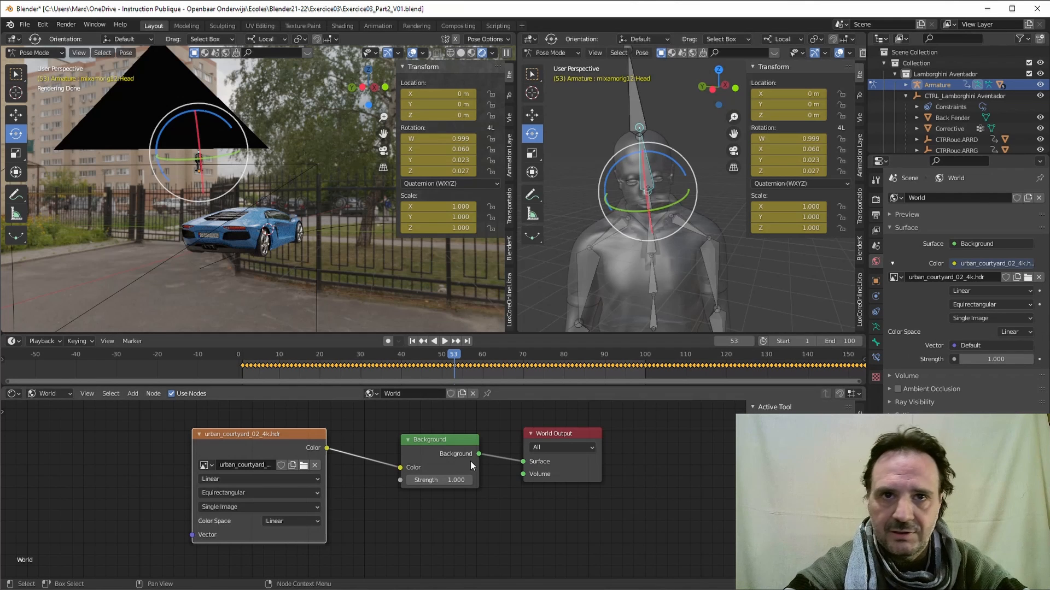
left_click_drag(444, 444, 456, 427)
mouse_move(283, 437)
left_mouse_down()
mouse_move(319, 434)
mouse_move(302, 435)
left_mouse_up()
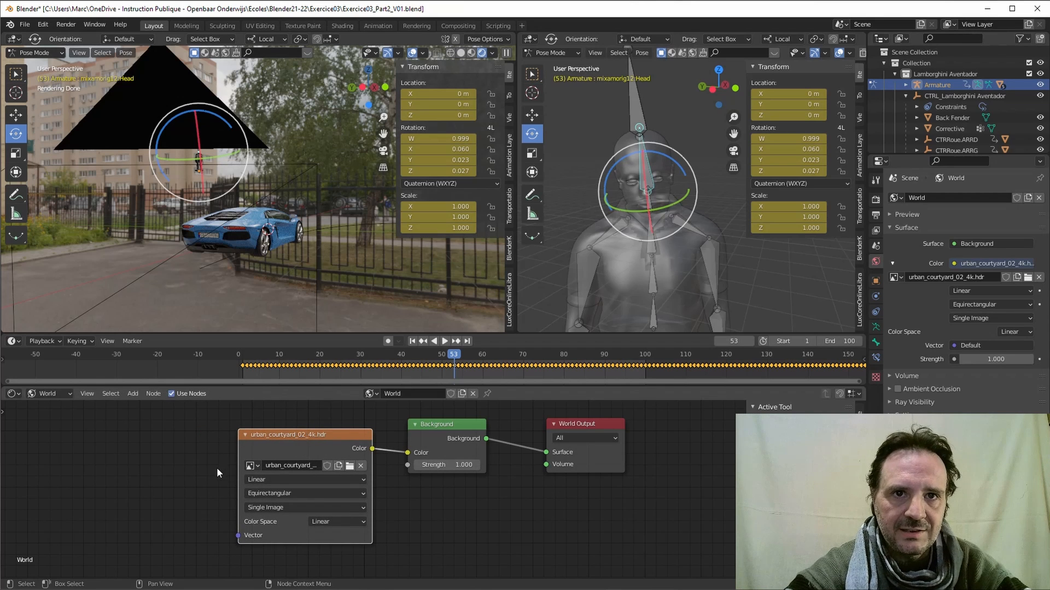
middle_click_drag(152, 466, 296, 467)
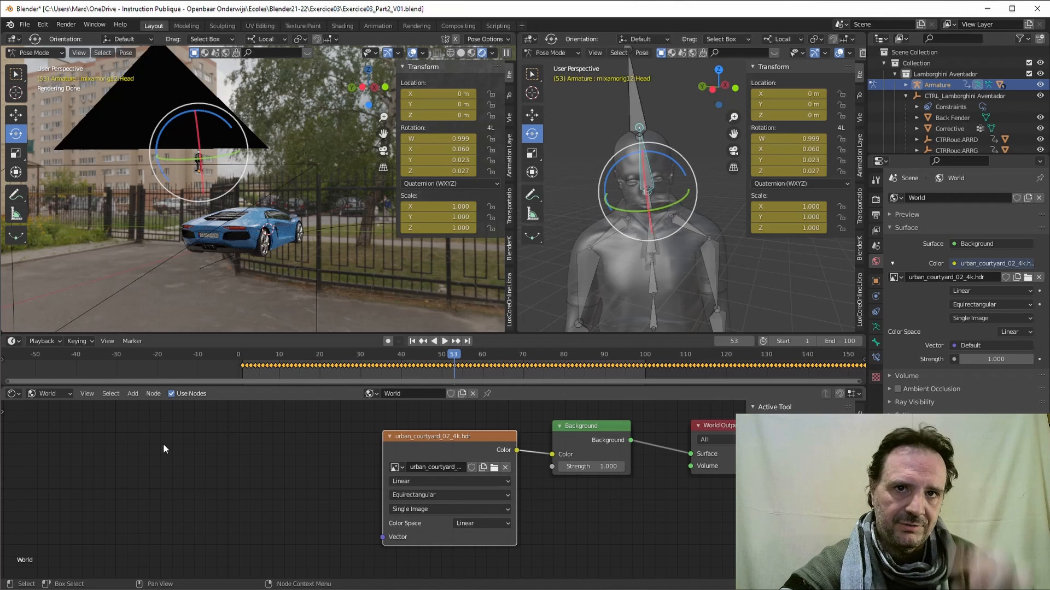
Search the add-ons in the preferences for "node" and check whether Node Wrangler is enabled
left_click(43, 24)
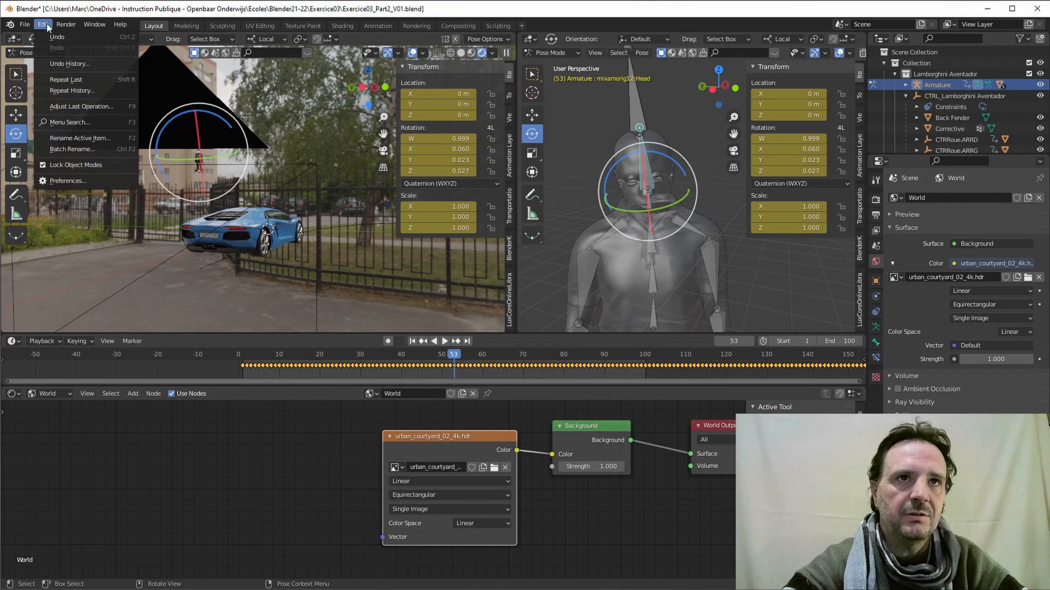
left_click(60, 181)
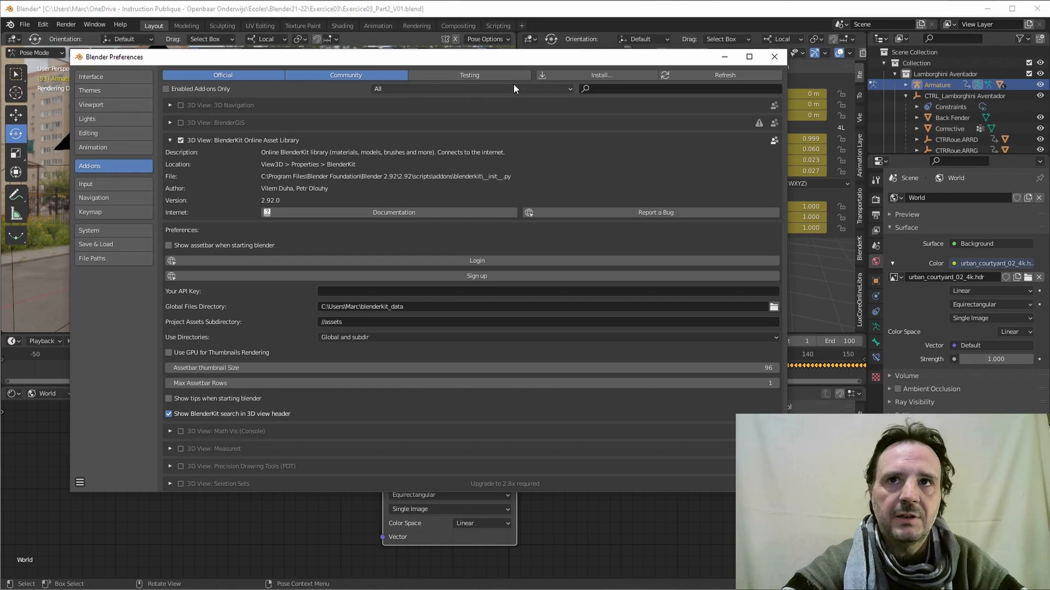
left_click(621, 89)
type("node")
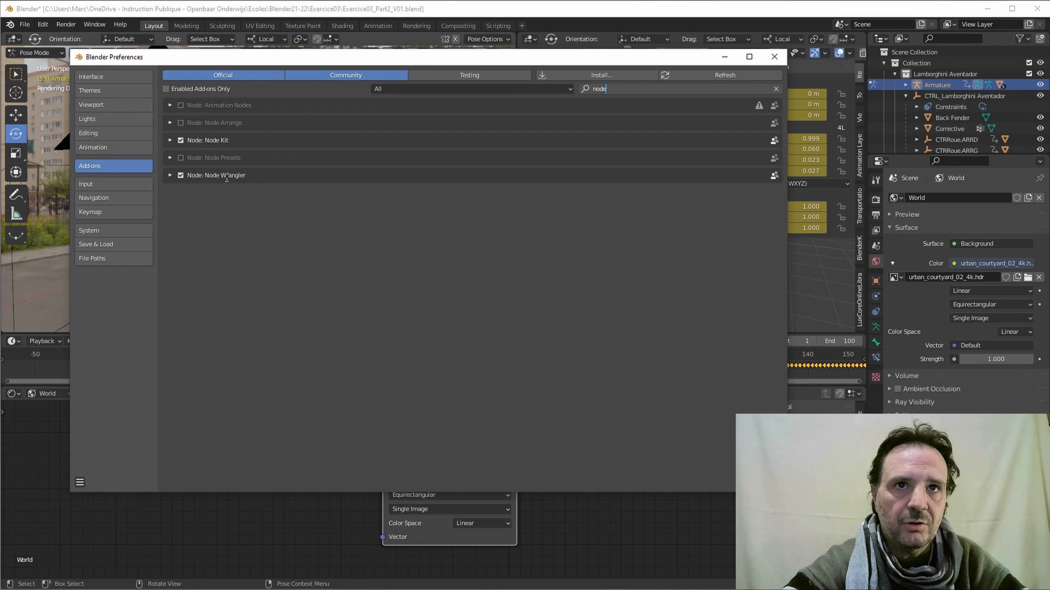
left_click(775, 57)
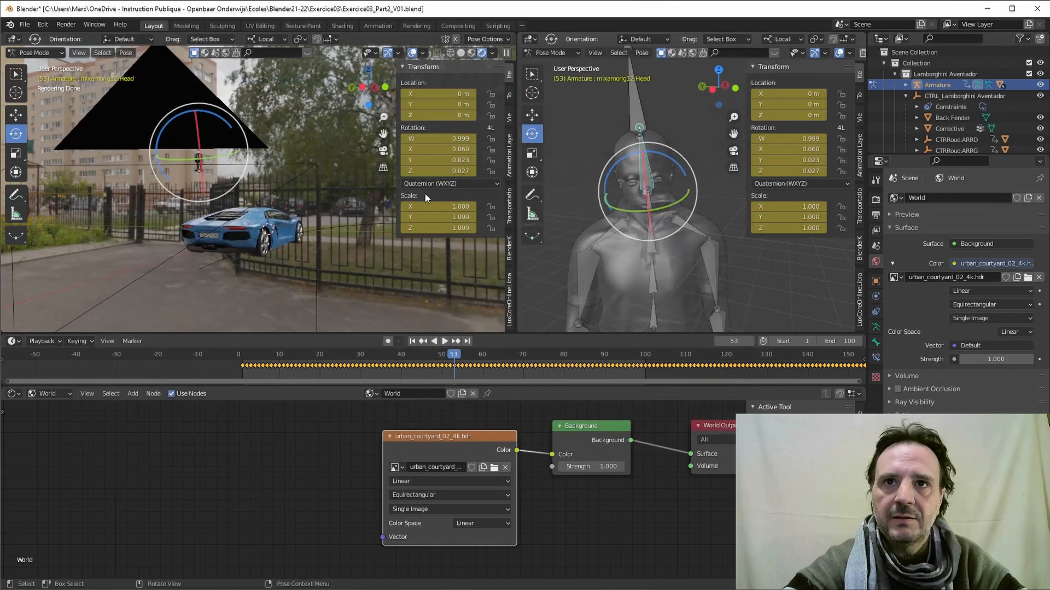
Add linked Texture Coordinate and Mapping nodes to the environment texture with Node Wrangler and tidy their placement
left_click_drag(419, 439, 372, 429)
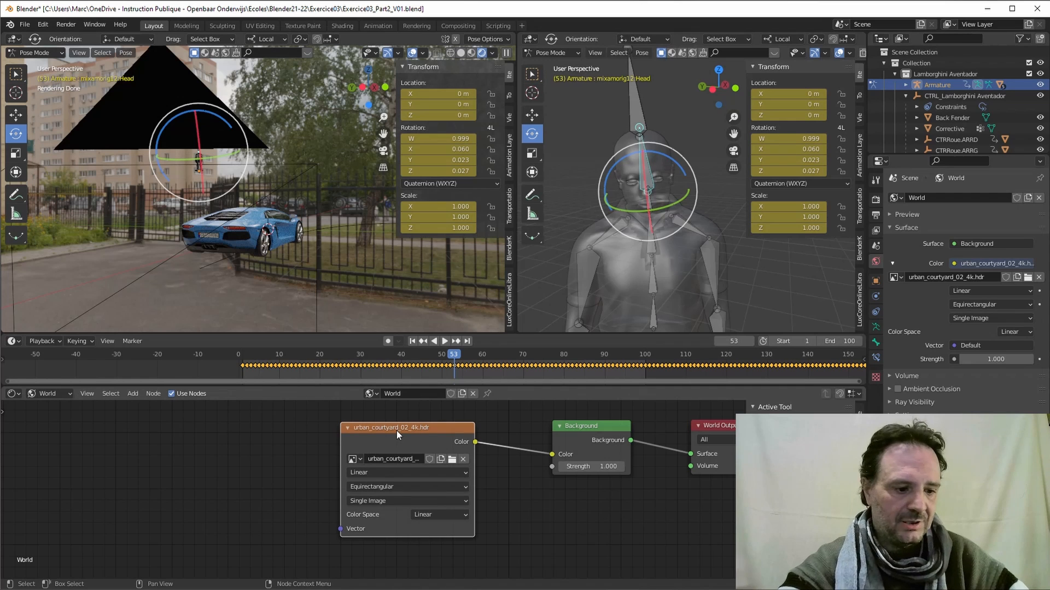
key("ctrl+t")
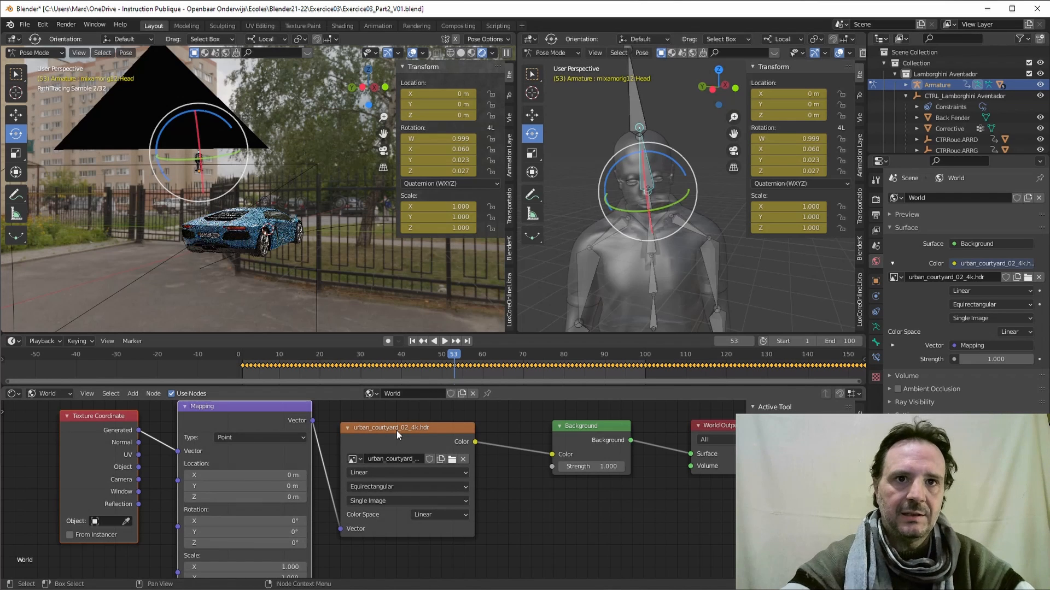
left_click_drag(246, 408, 231, 418)
scroll(300, 496, "down", 1)
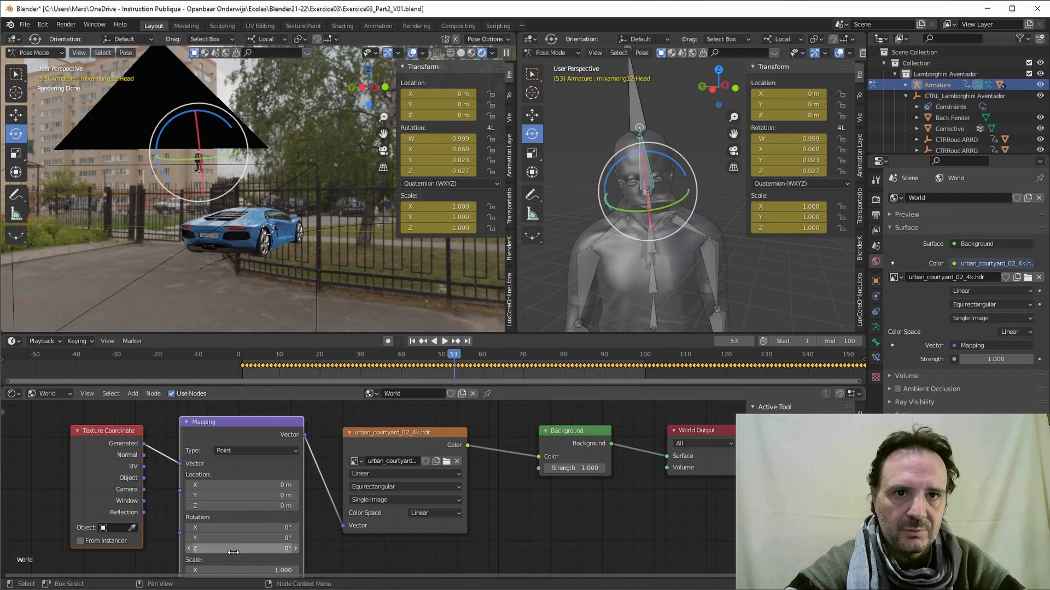
Set the Mapping node's Z rotation to 69.4° to orient the environment image behind the car
left_click_drag(211, 548, 244, 548)
left_click_drag(246, 549, 280, 549)
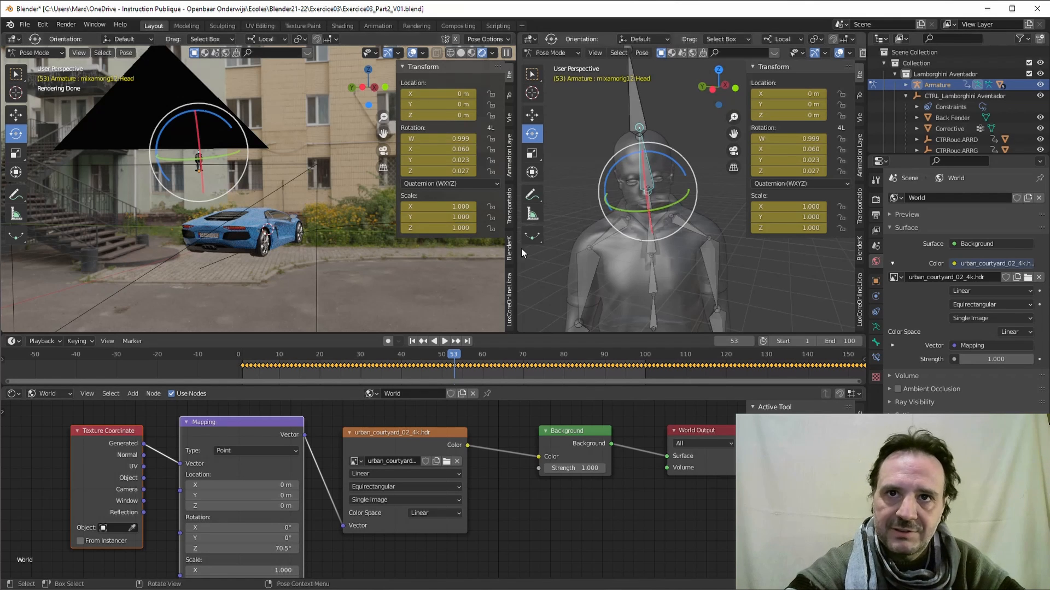
scroll(329, 249, "down", 2)
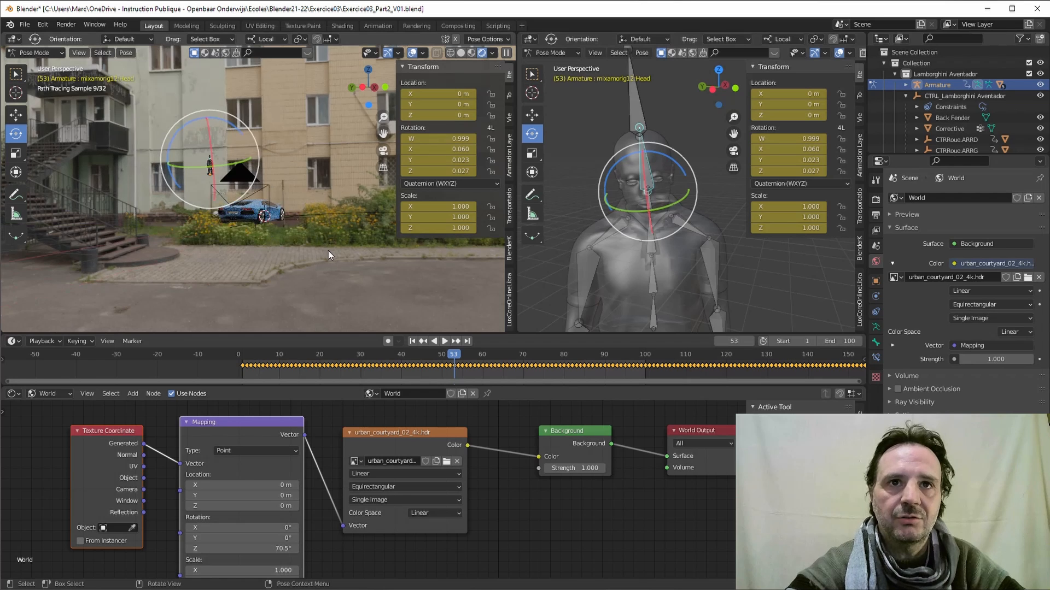
scroll(327, 251, "up", 2)
scroll(327, 251, "up", 3)
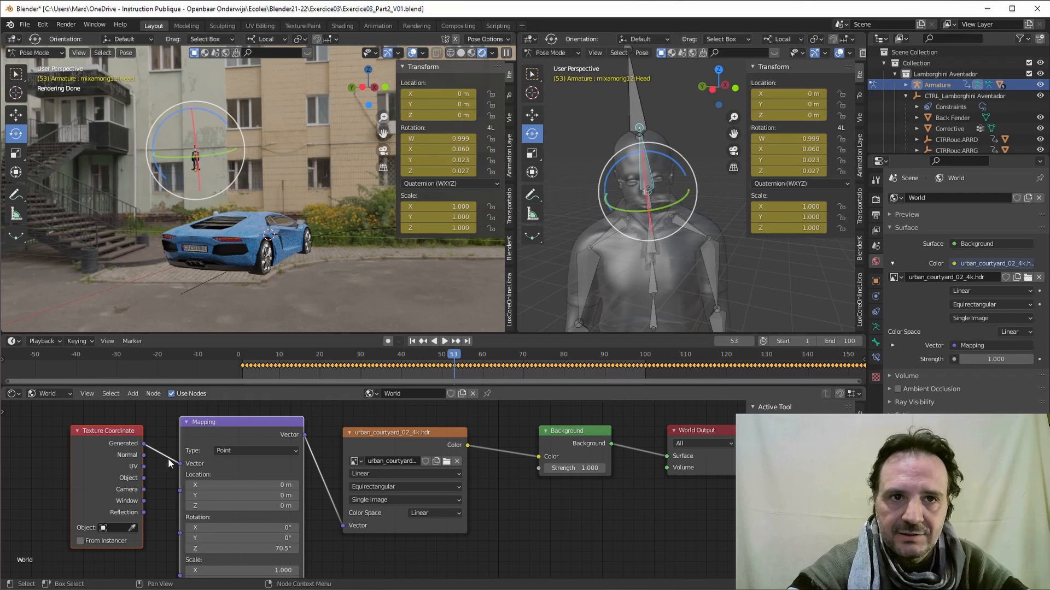
left_click_drag(246, 548, 265, 552)
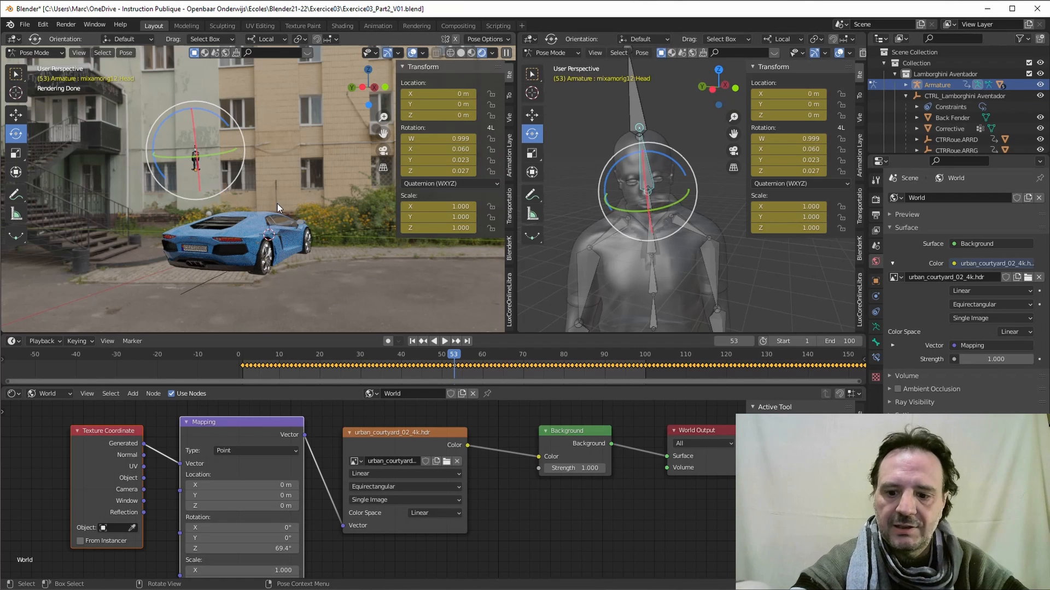
Return to the camera view, make the render film transparent and collapse the Sampling settings
key("KP_0")
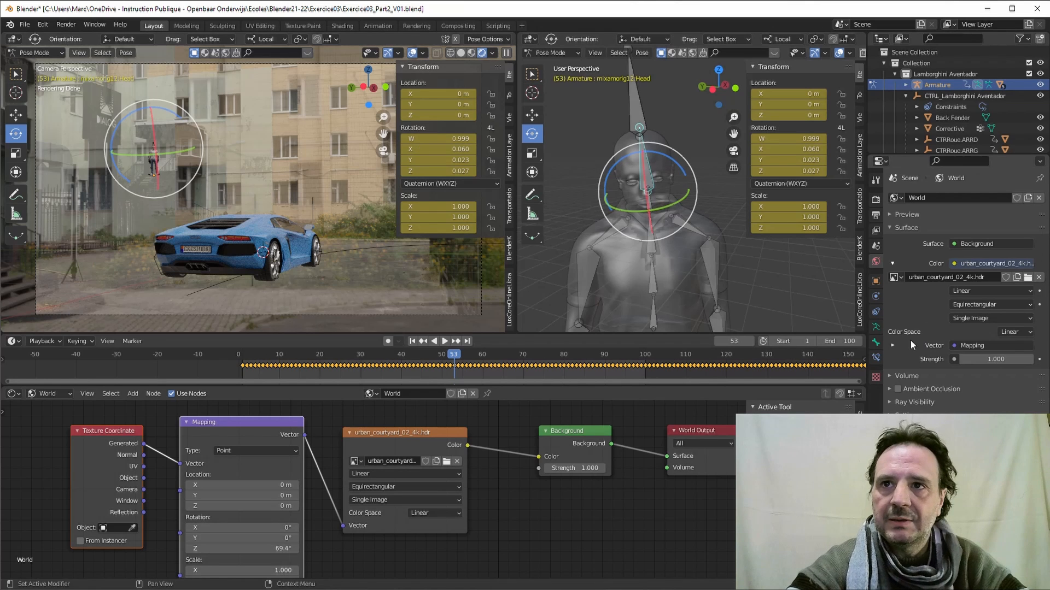
left_click(875, 201)
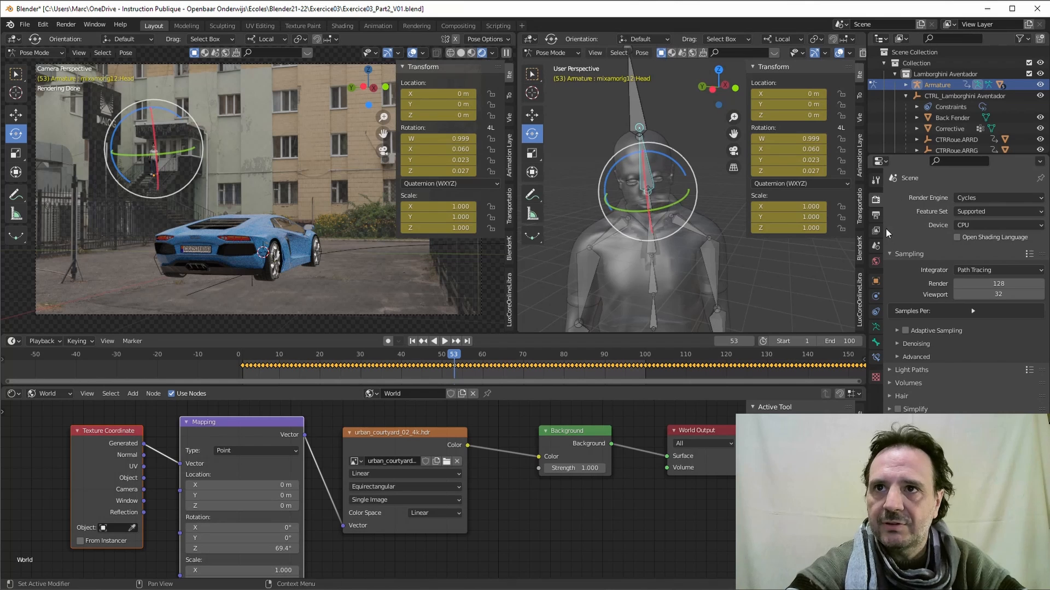
left_click(888, 254)
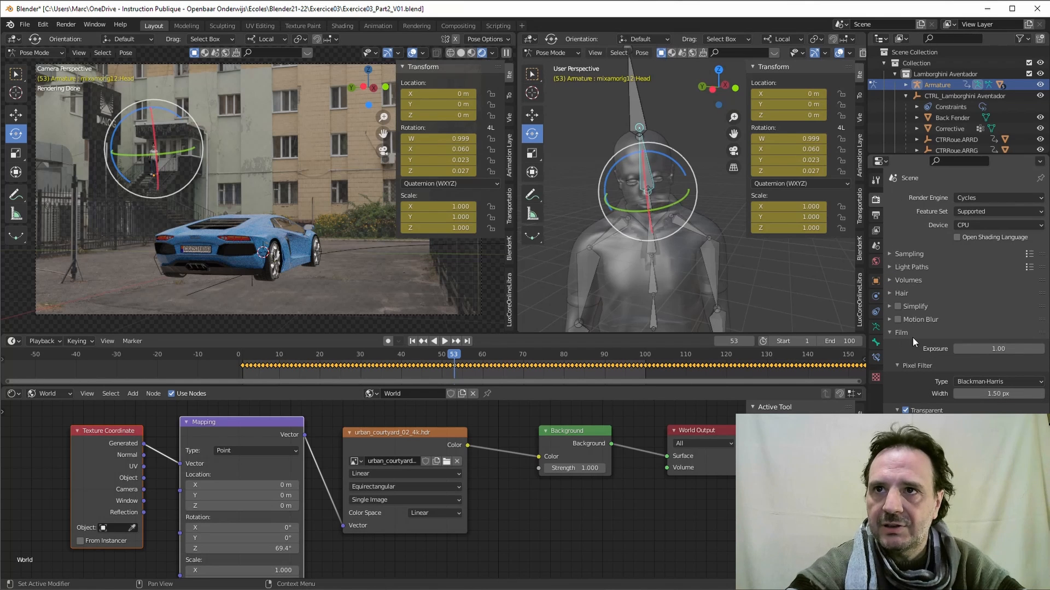
Check the Transparent option in the render Film settings
left_click_drag(928, 154, 928, 81)
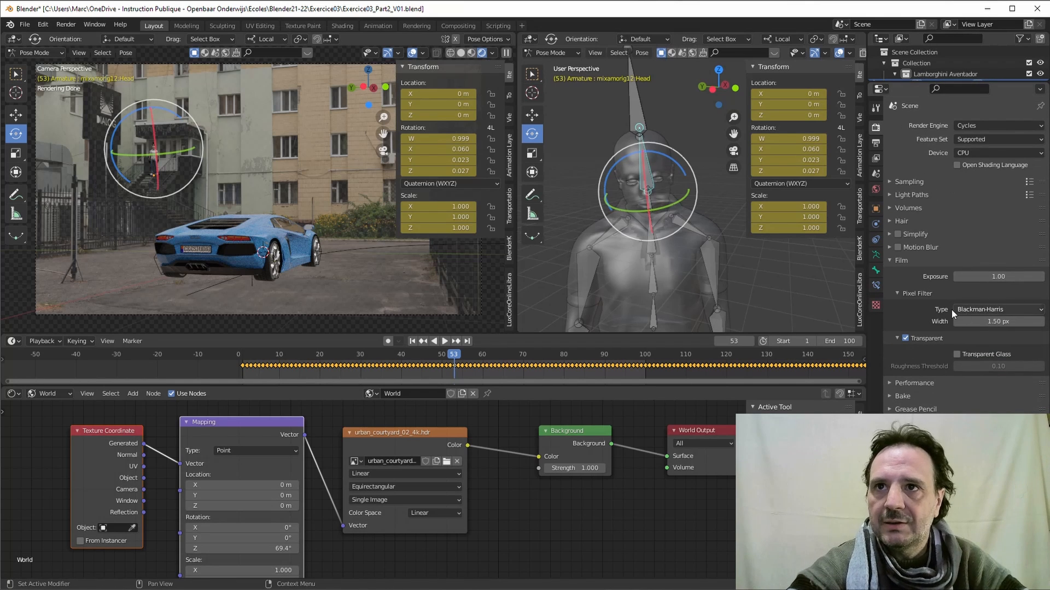
left_click(905, 339)
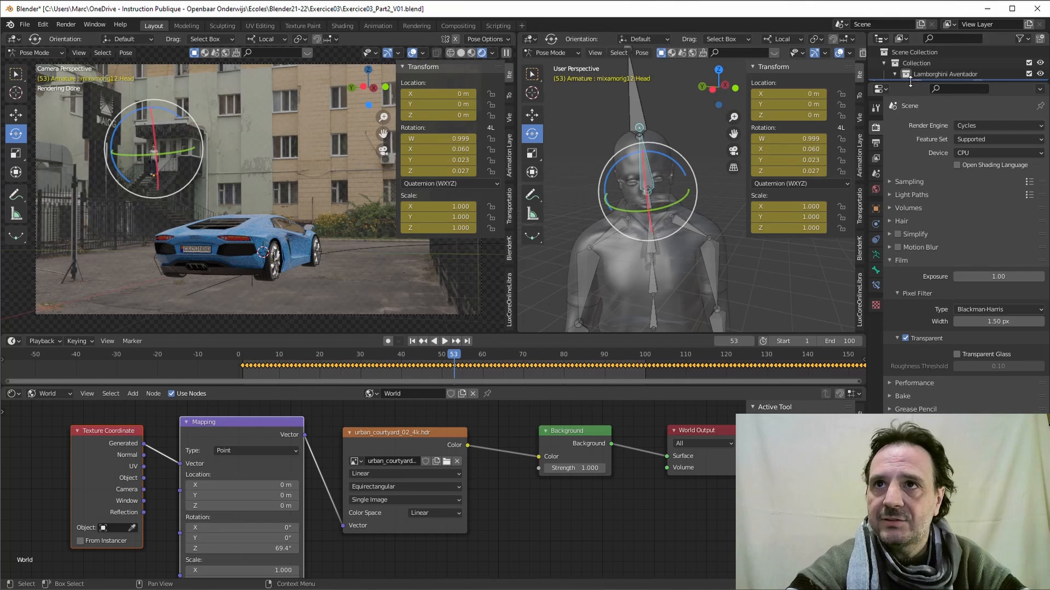
Switch from Pose Mode to Object Mode and select the BackplateReperes.fspy camera
left_click_drag(962, 81, 963, 191)
scroll(952, 126, "down", 5)
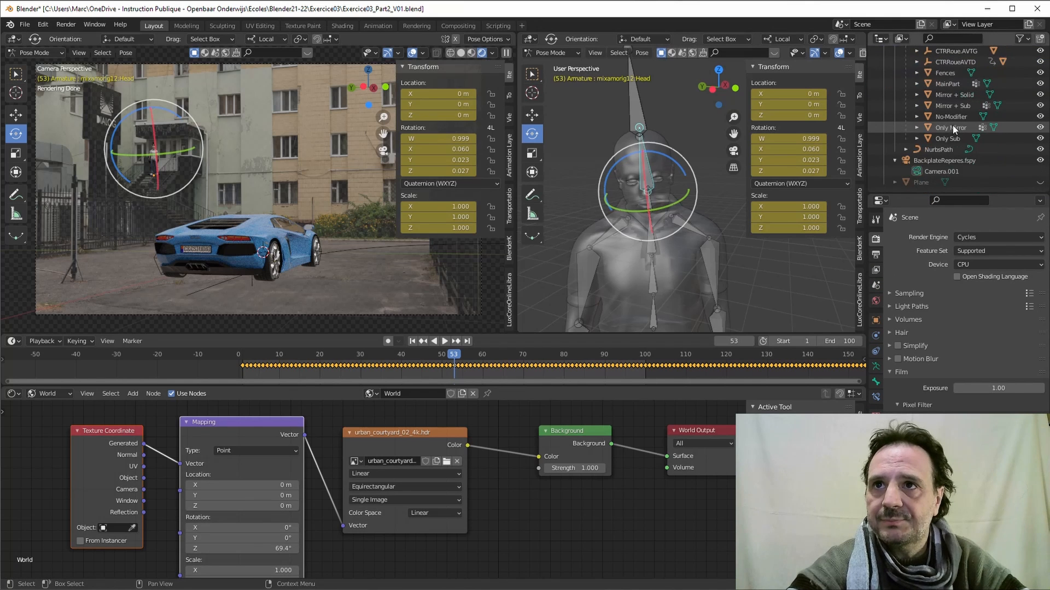
left_click(931, 159)
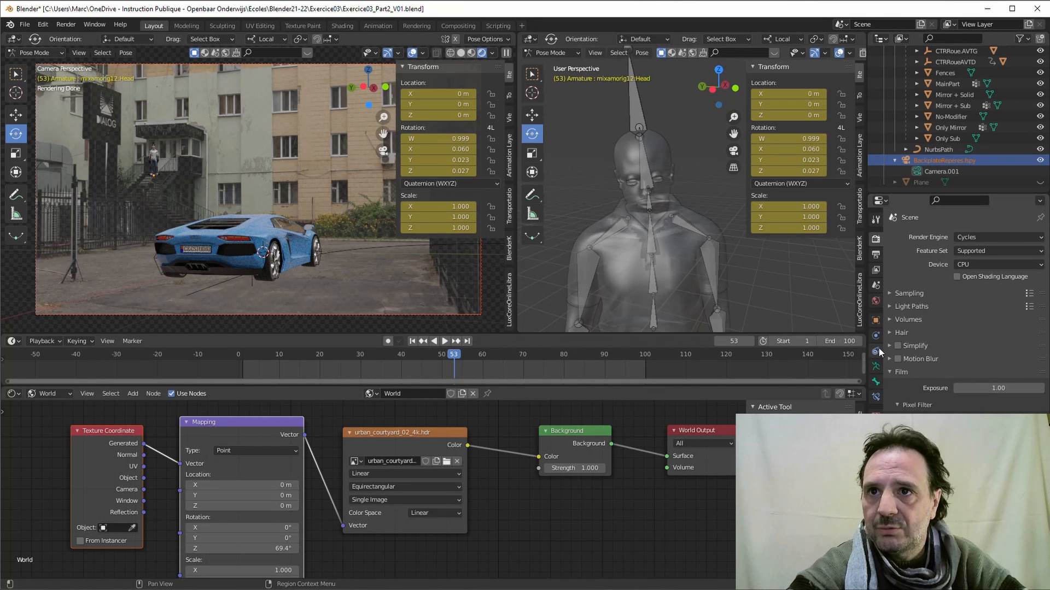
left_click(895, 161)
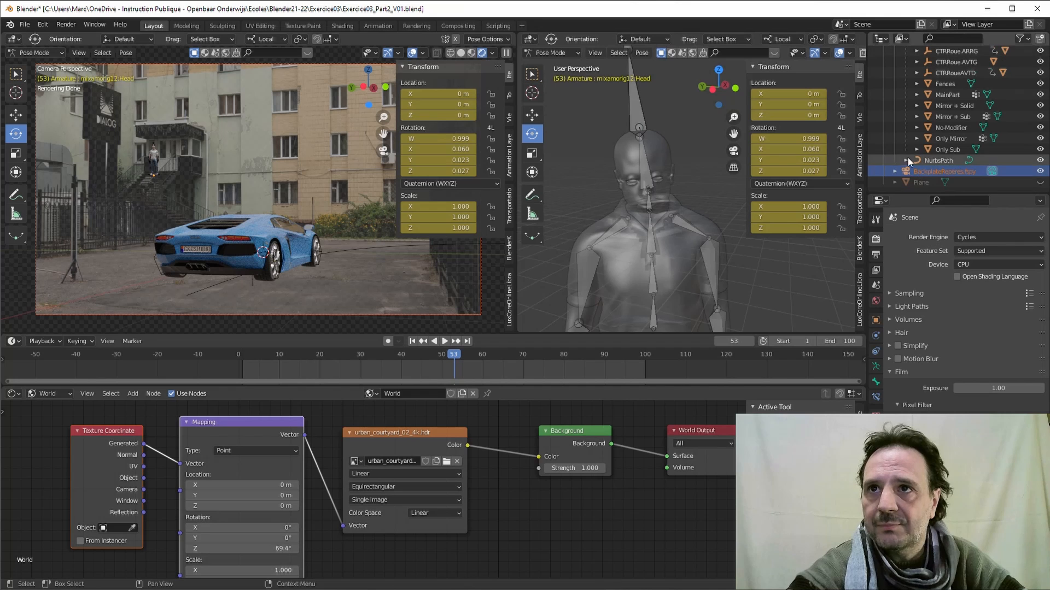
left_click(915, 161)
left_click(552, 52)
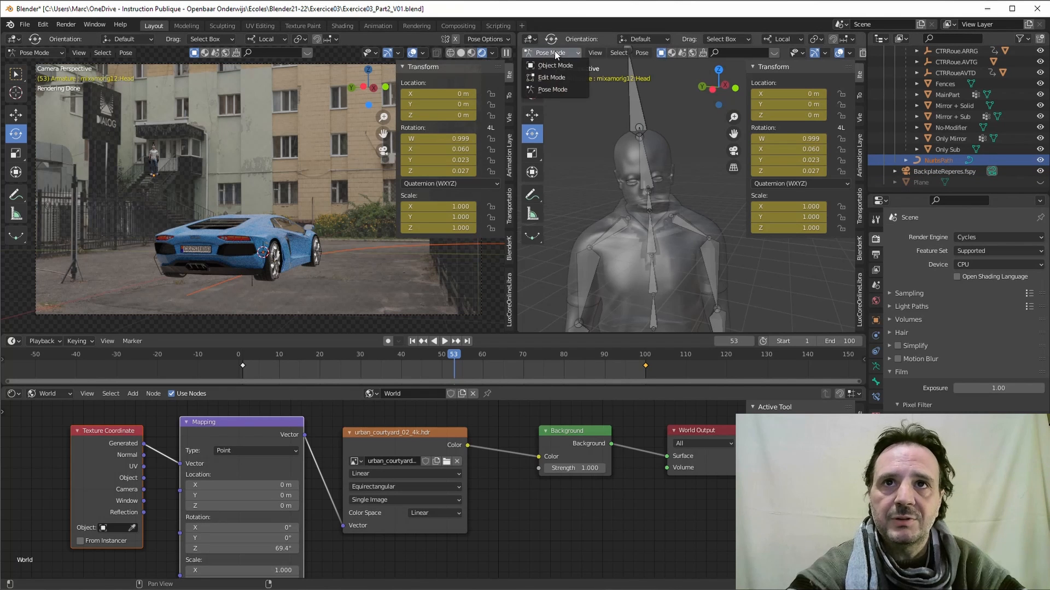
left_click(555, 67)
left_click(920, 172)
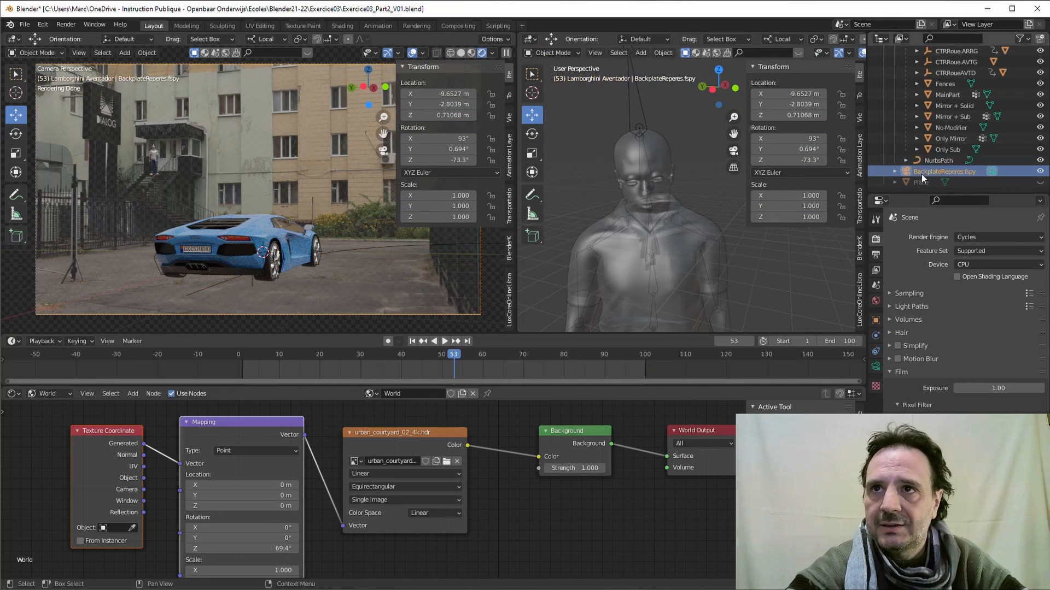
Turn off the background images in the selected camera's data settings and collapse that section
left_click(876, 367)
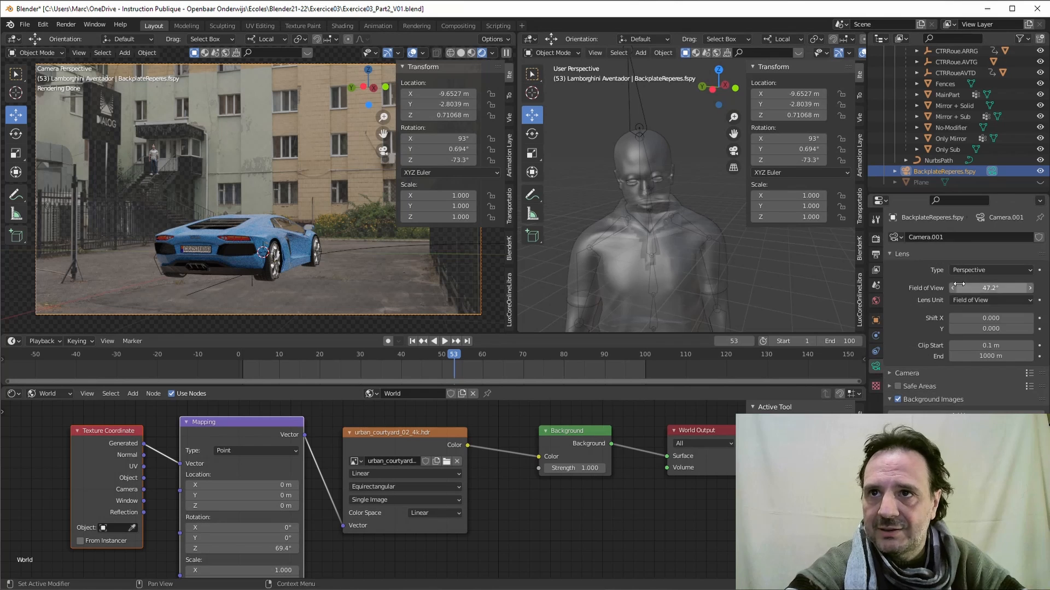
scroll(909, 359, "down", 4)
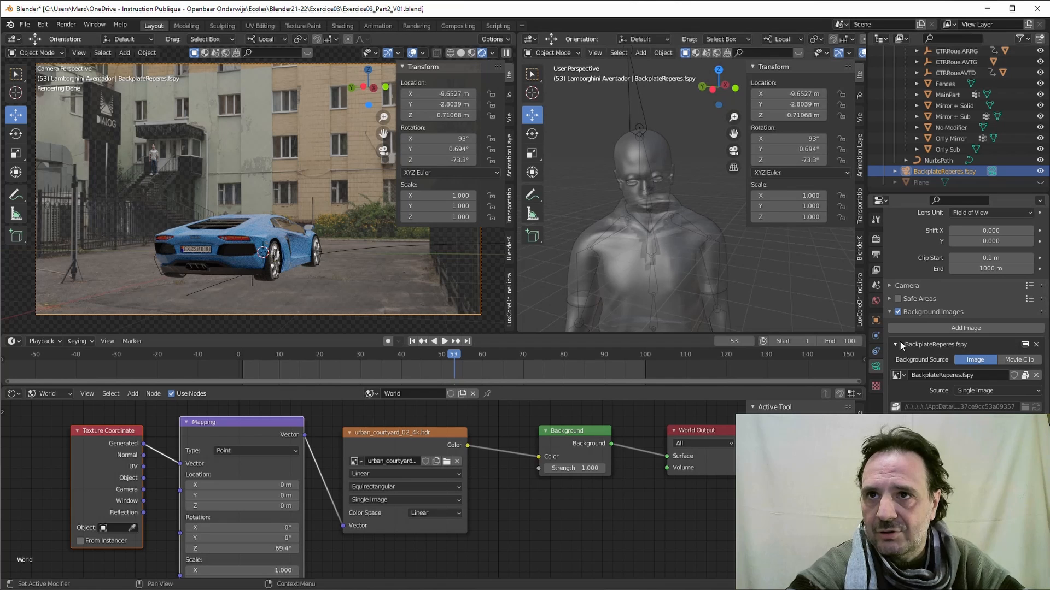
left_click(898, 311)
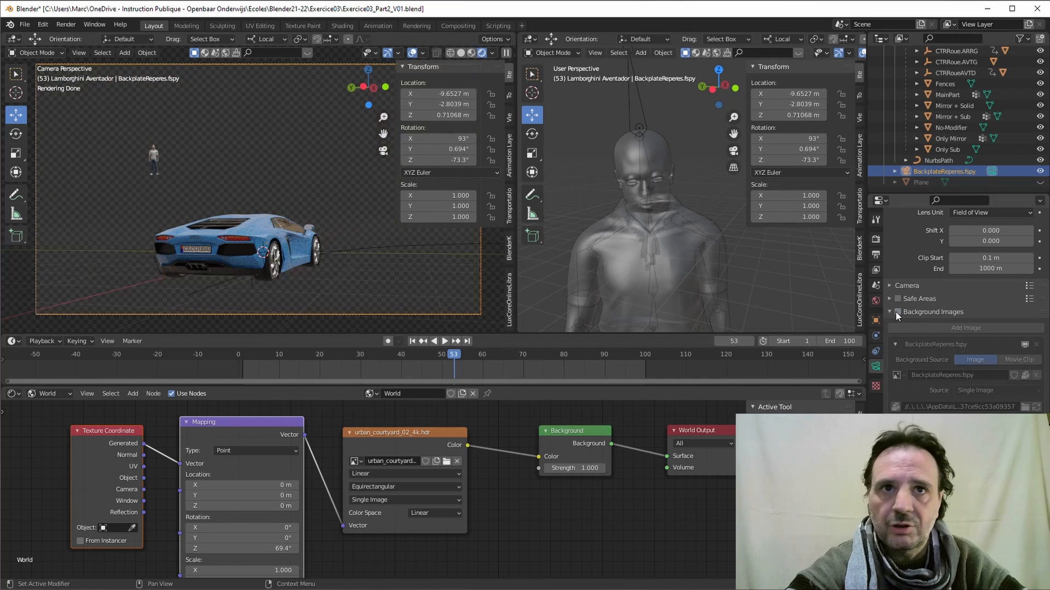
left_click(896, 312)
left_click(895, 312)
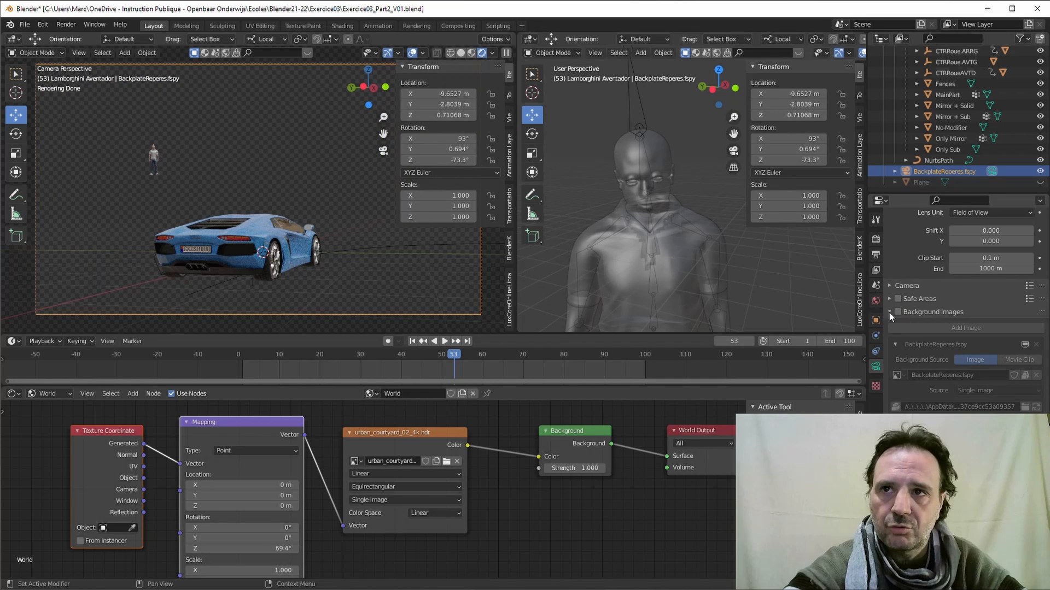
scroll(890, 309, "down", 1)
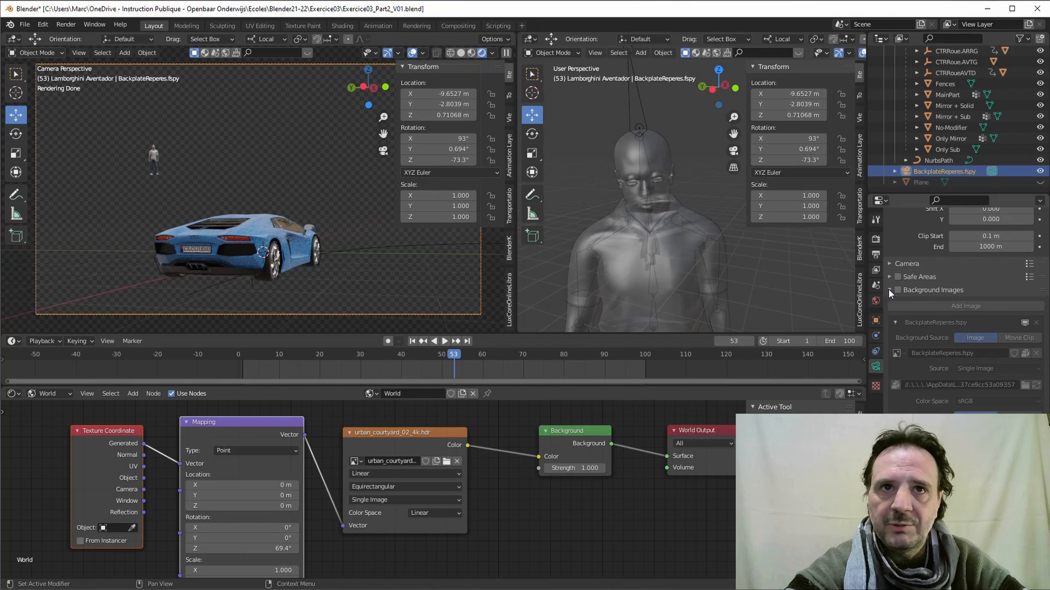
scroll(888, 289, "up", 5)
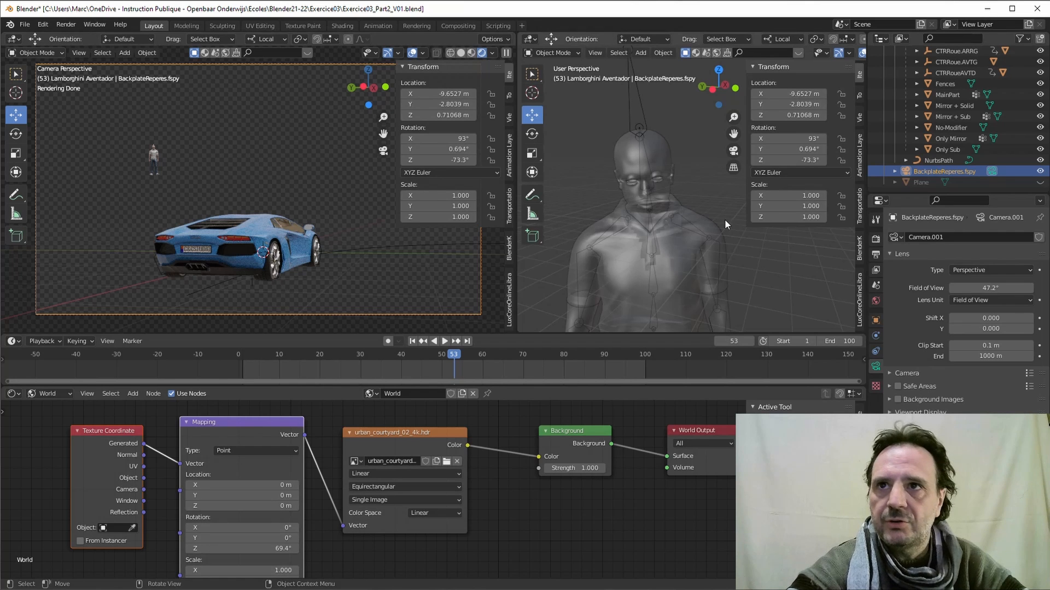
Rename the hidden Plane object to Sol and make it visible in the scene
left_click_drag(913, 192, 916, 268)
left_click(923, 258)
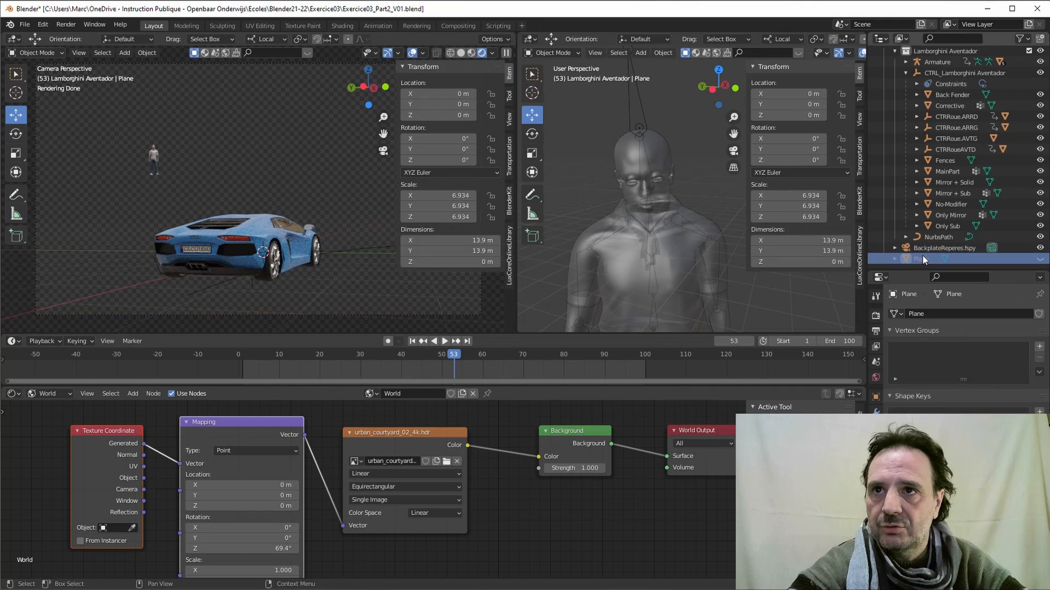
double_click(924, 260)
type("S")
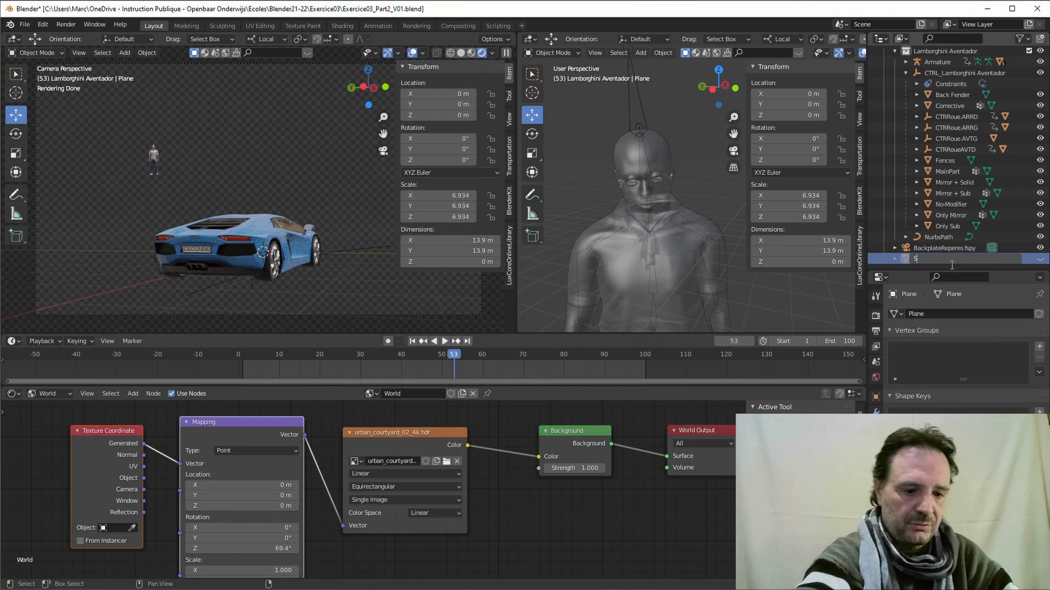
type("ol")
key("Return")
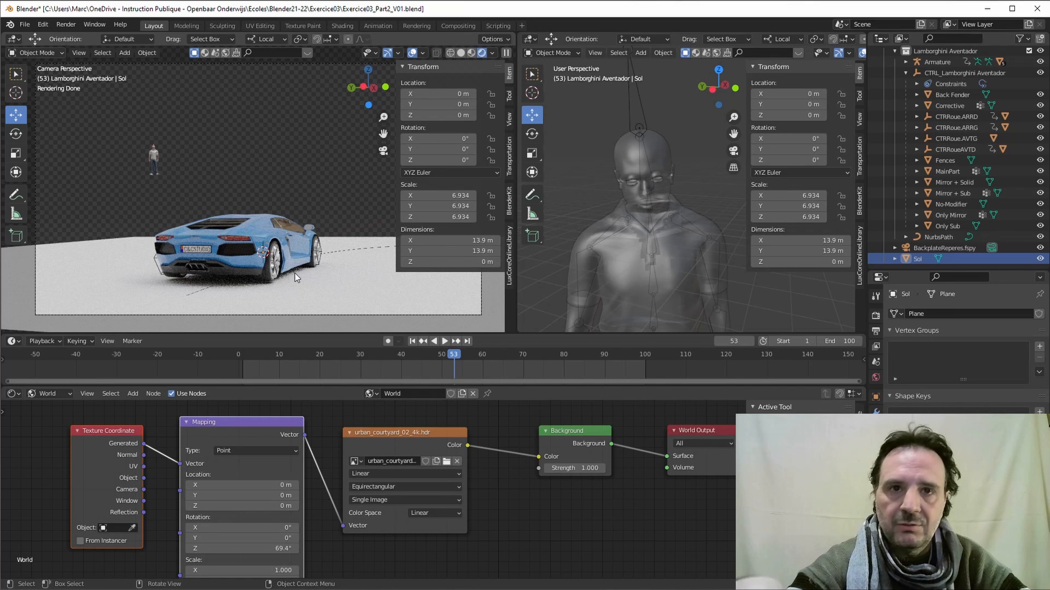
Inspect how the car's wheels meet the ground plane from the rear and in the right and front orthographic views
mouse_move(294, 273)
middle_mouse_down()
mouse_move(280, 288)
mouse_move(294, 255)
middle_mouse_up()
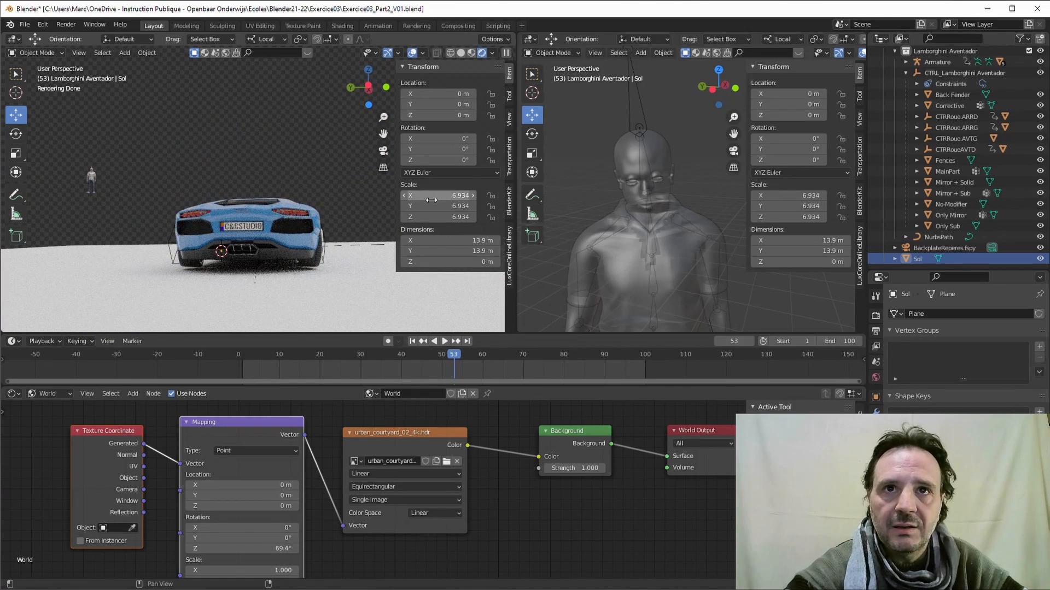
scroll(305, 274, "up", 3)
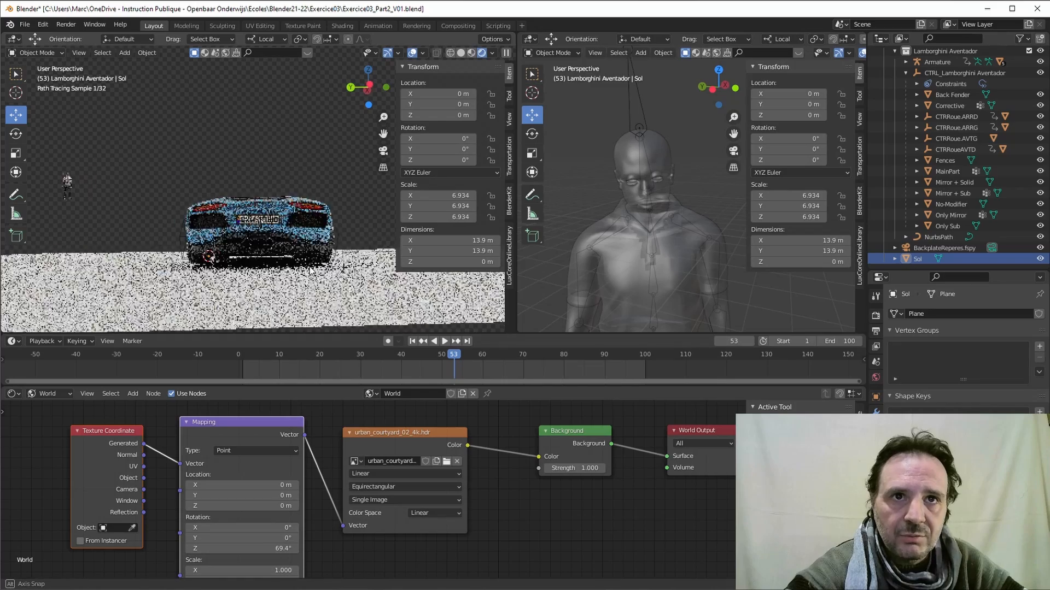
middle_click_drag(273, 278, 215, 276, "shift")
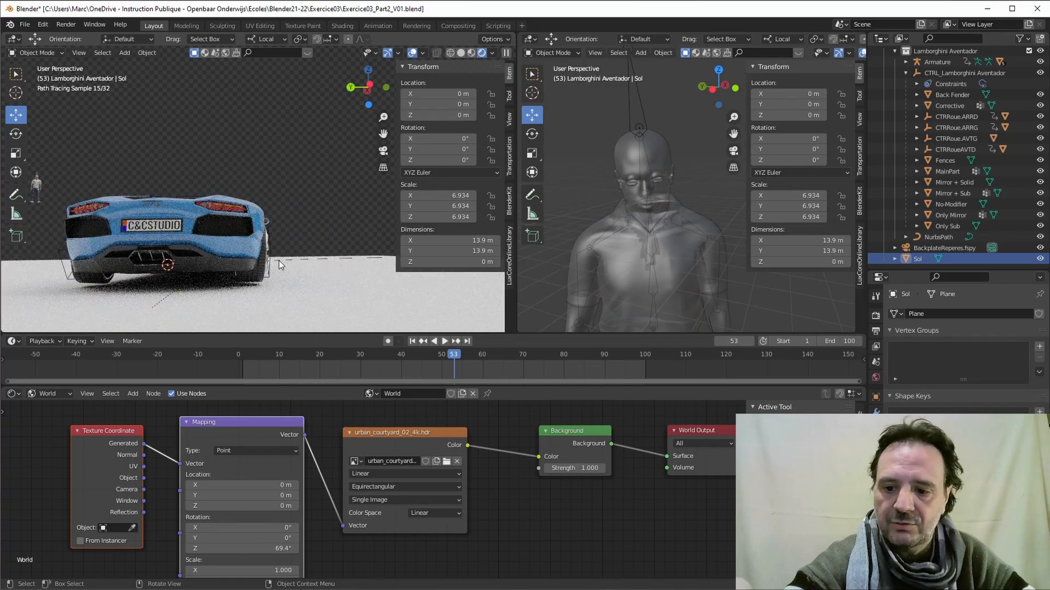
key("KP_3")
scroll(290, 264, "up", 4)
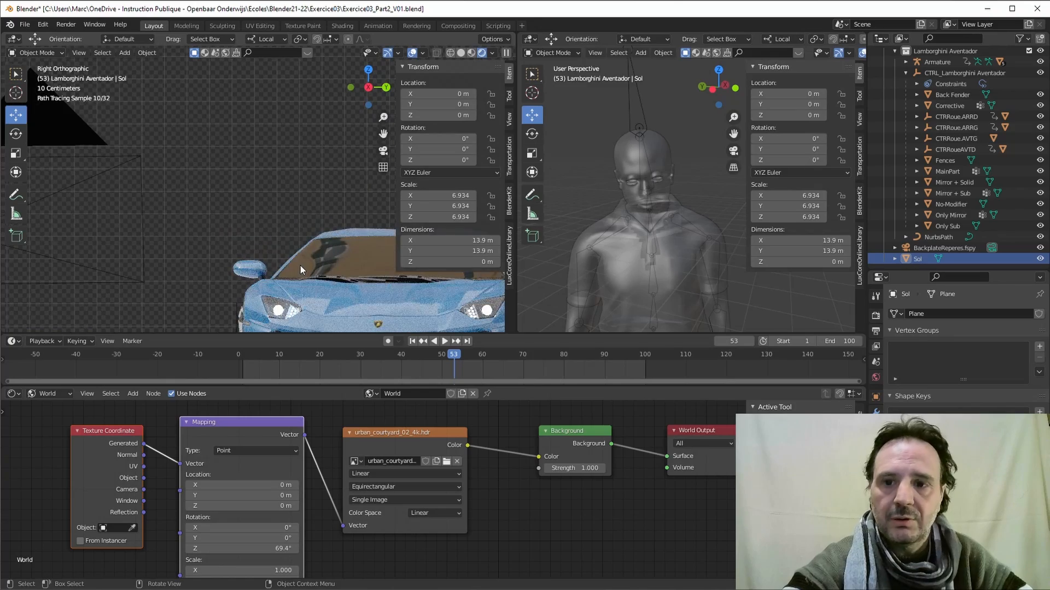
key("KP_1")
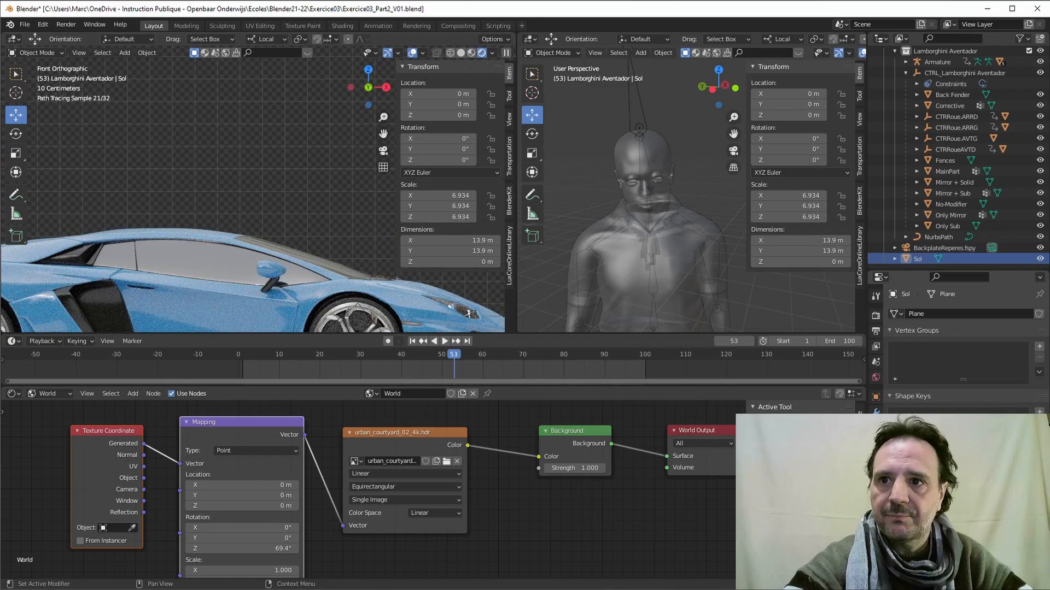
scroll(207, 237, "down", 3)
middle_click_drag(205, 239, 207, 233)
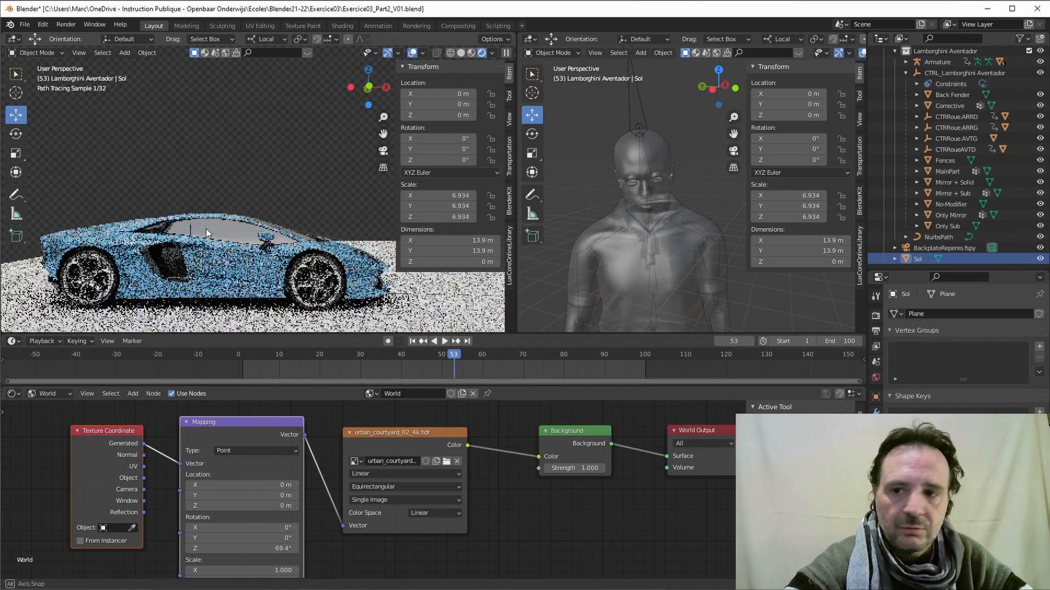
key("KP_1")
scroll(197, 241, "up", 2)
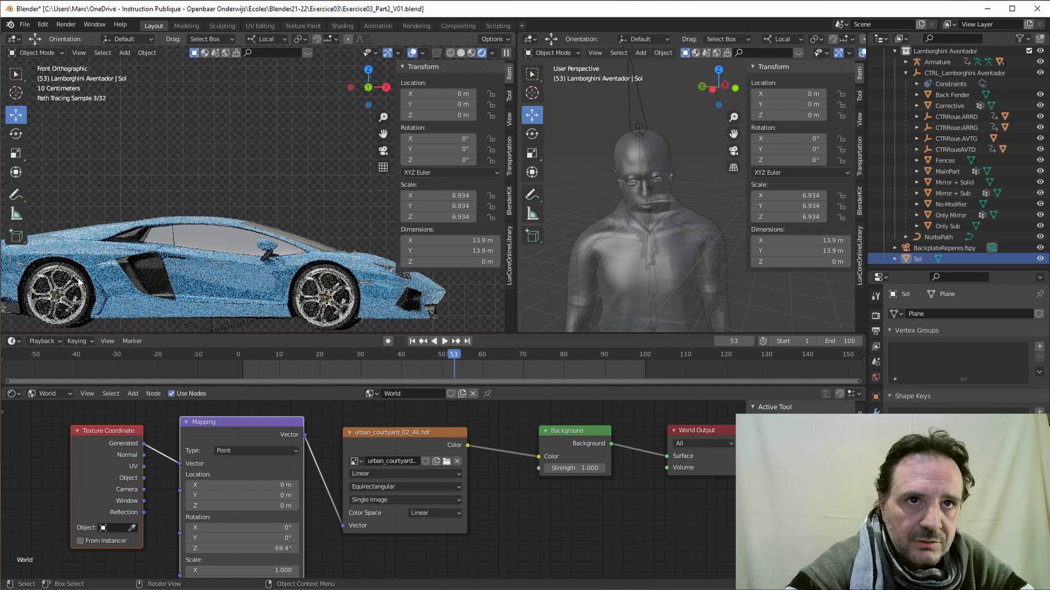
Using Global orientation and solid shading, lower the rear wheel controls CTRRoue.ARRD to Z 0.21629 m and CTRRoue.ARRG to Z 0.22153 m
left_click(60, 267)
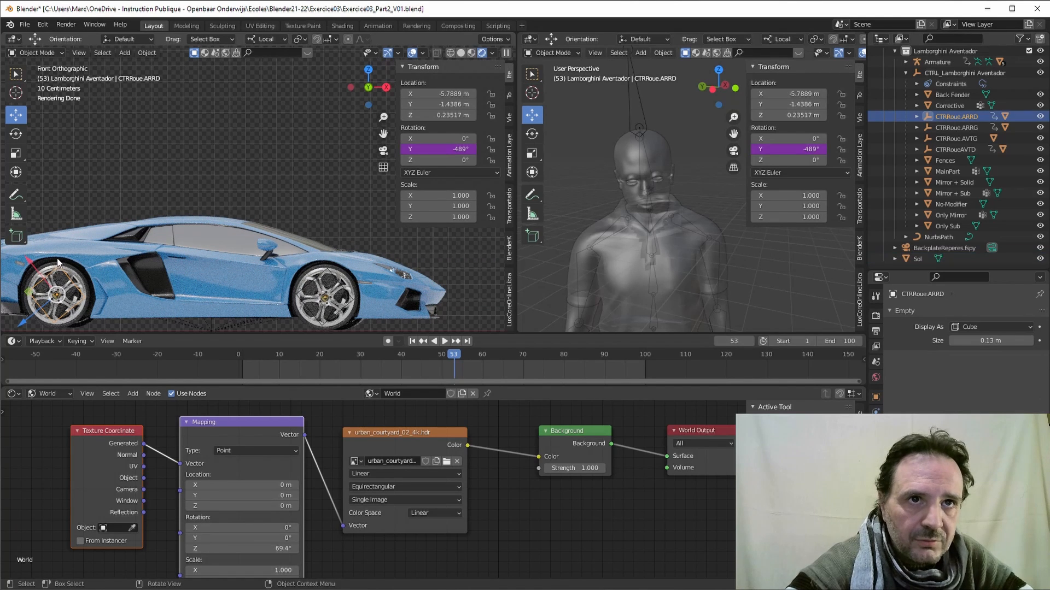
left_click(263, 39)
left_click(237, 71)
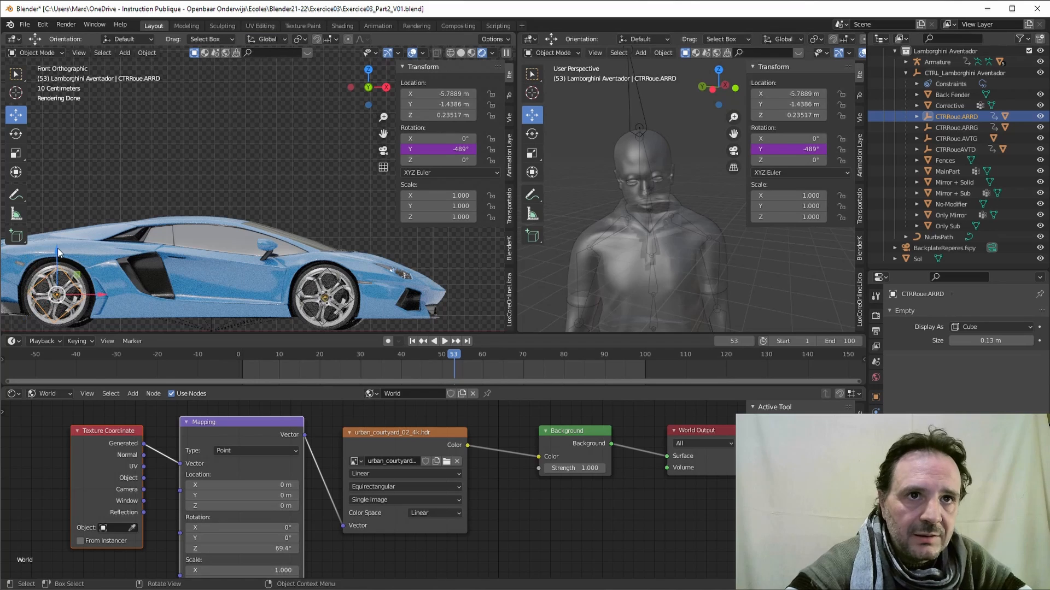
left_click_drag(57, 248, 56, 252)
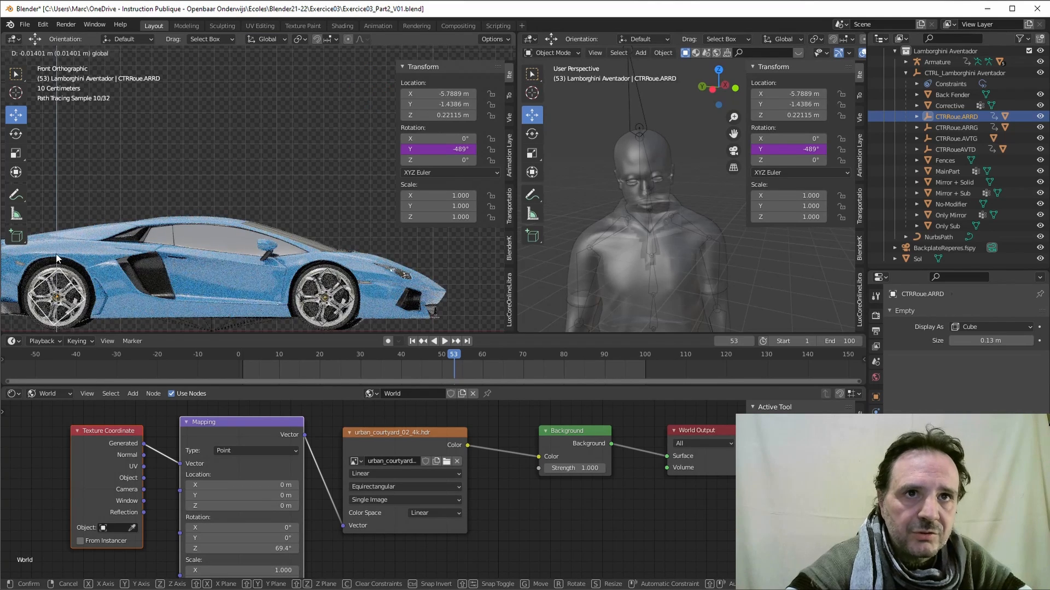
left_click(475, 52)
middle_click_drag(196, 239, 301, 184, "shift")
scroll(210, 245, "up", 2)
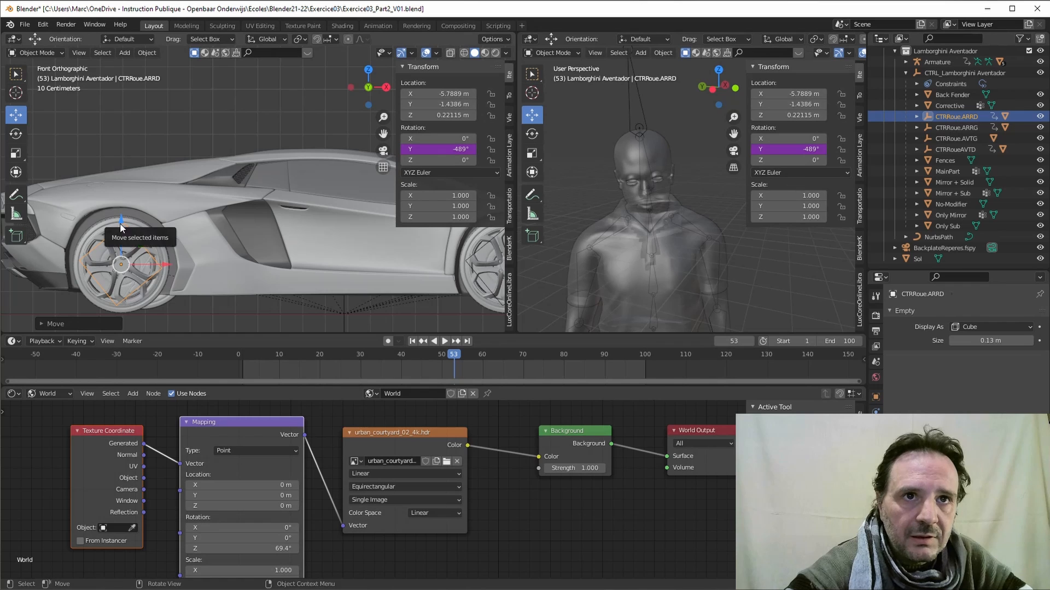
left_click_drag(122, 224, 121, 227)
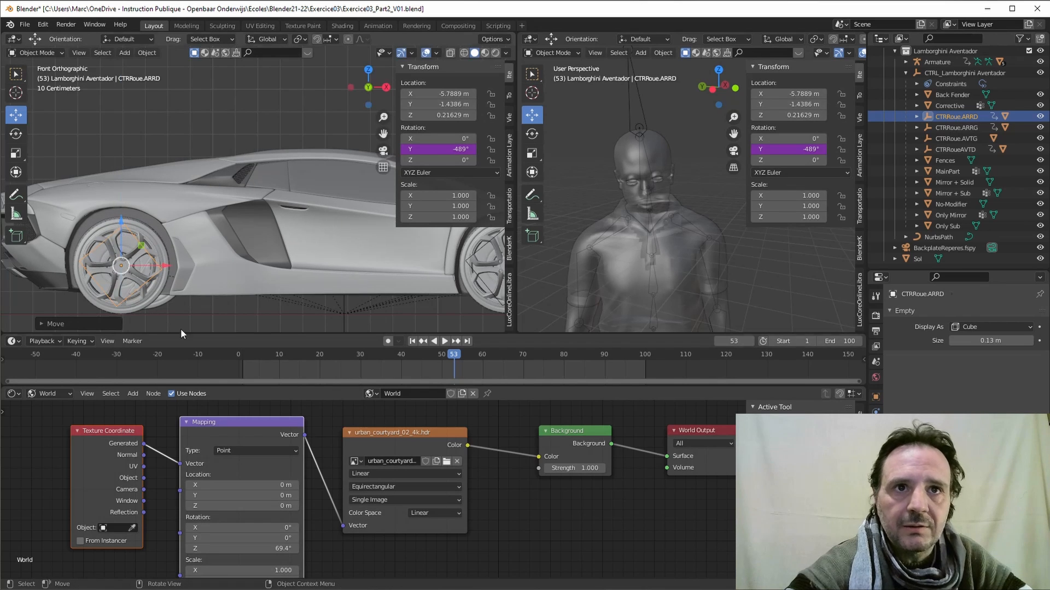
left_click(948, 126)
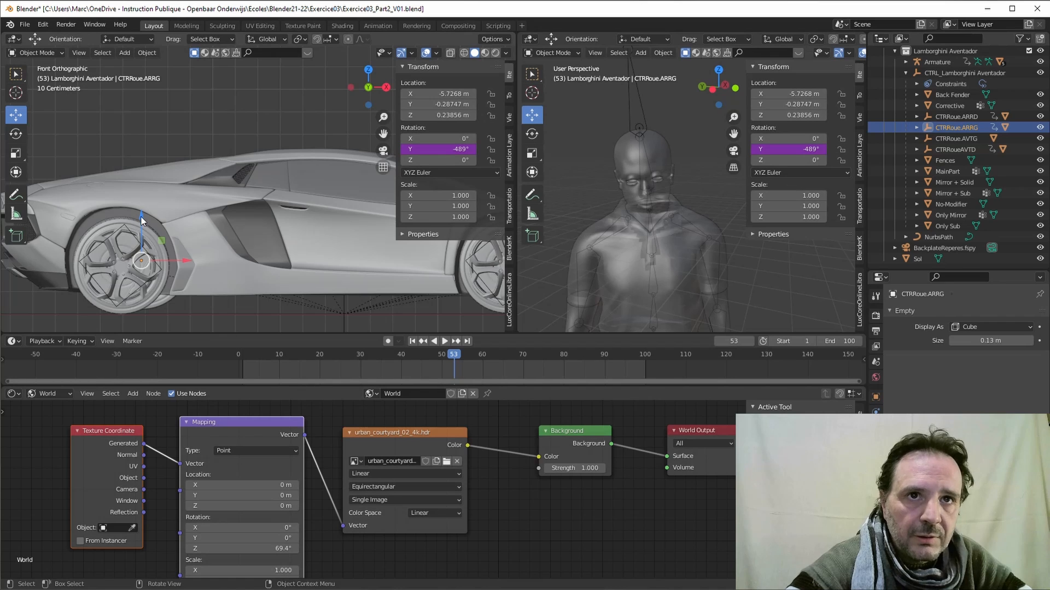
left_click_drag(141, 221, 202, 221)
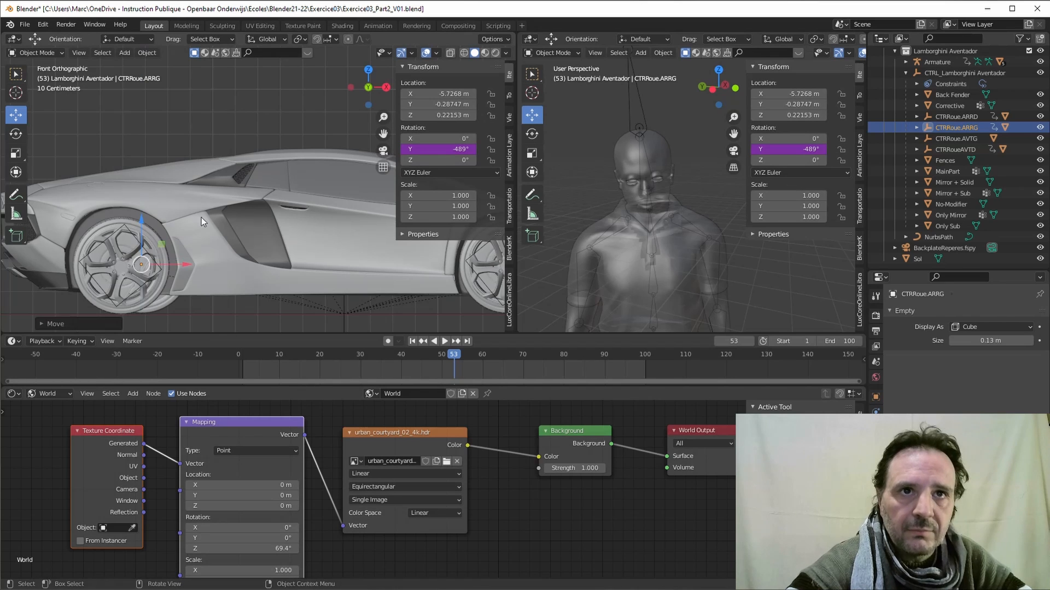
Lower the front wheel control CTRRoue.AVTG along the global Z axis to 0.21734 m
scroll(447, 284, "down", 2)
scroll(448, 283, "up", 1)
middle_click_drag(416, 275, 289, 293, "shift")
left_click(327, 235)
key("g")
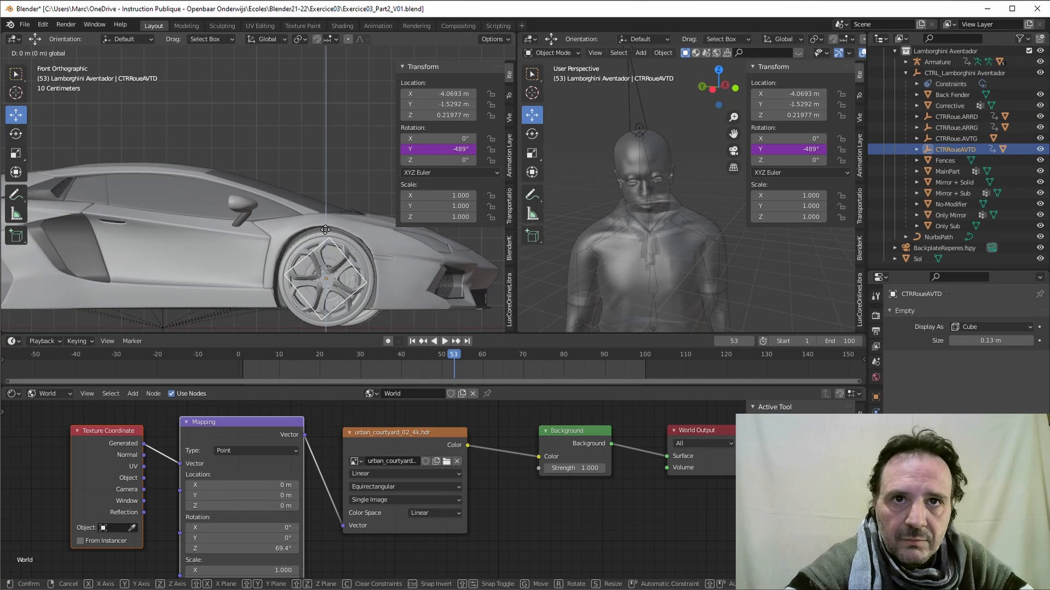
key("Escape")
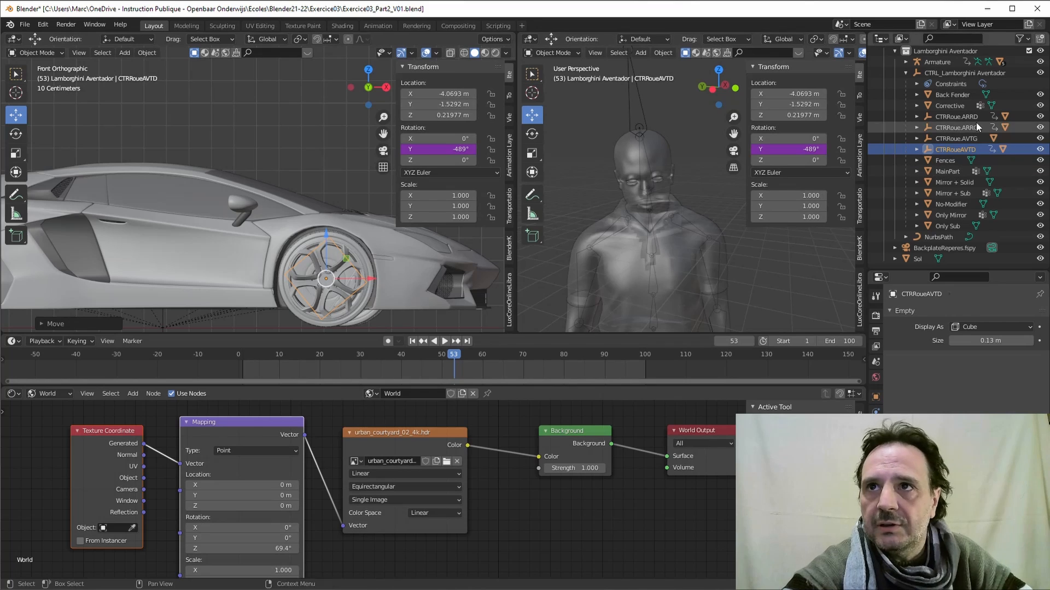
left_click(949, 139)
left_click_drag(346, 231, 346, 232)
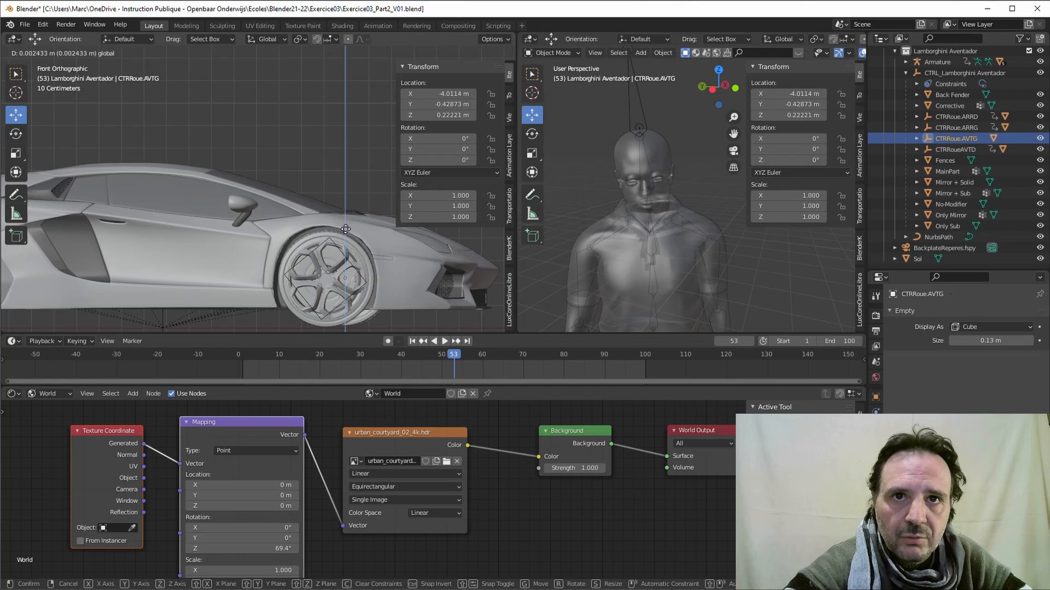
middle_click_drag(492, 547, 534, 563)
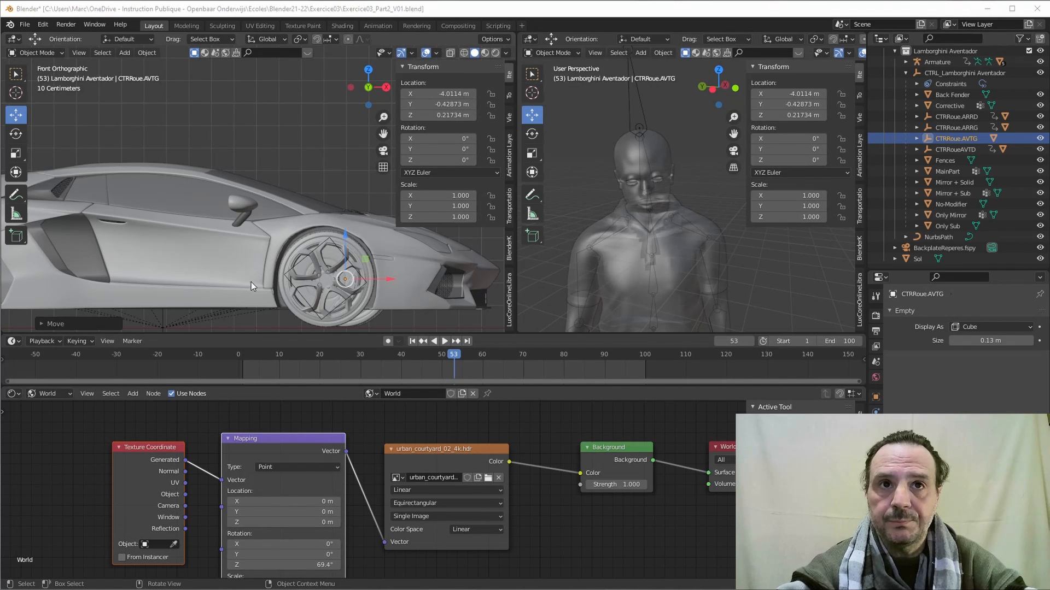
scroll(251, 282, "down", 3)
mouse_move(239, 260)
middle_mouse_down()
mouse_move(287, 288)
mouse_move(336, 281)
mouse_move(284, 284)
mouse_move(284, 270)
mouse_move(239, 250)
middle_mouse_up()
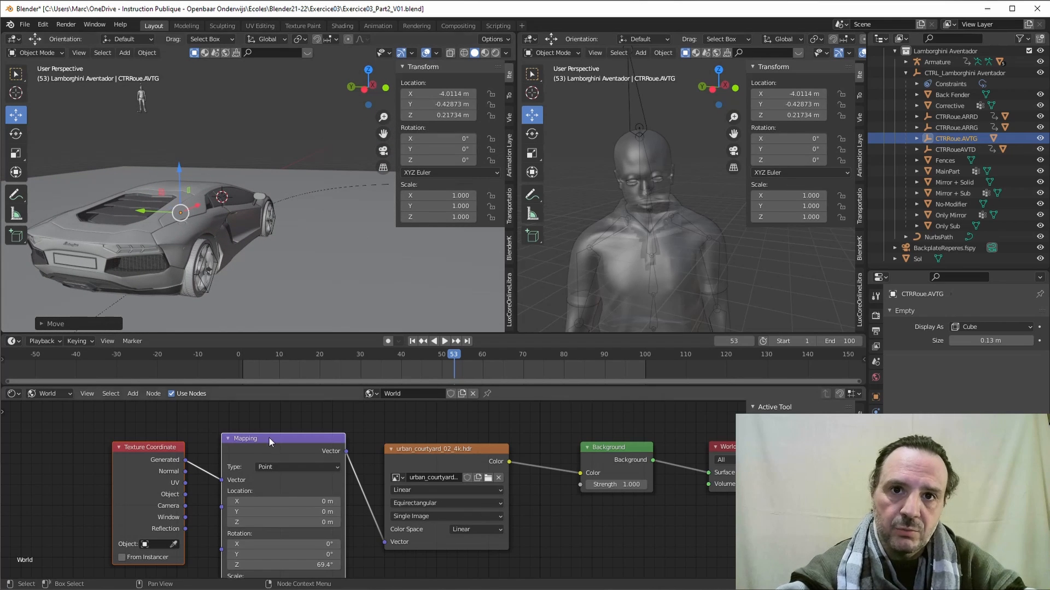
Play the animation briefly, stop at frame 56 and select the front wheel control CTRRoueAVTD
key("space")
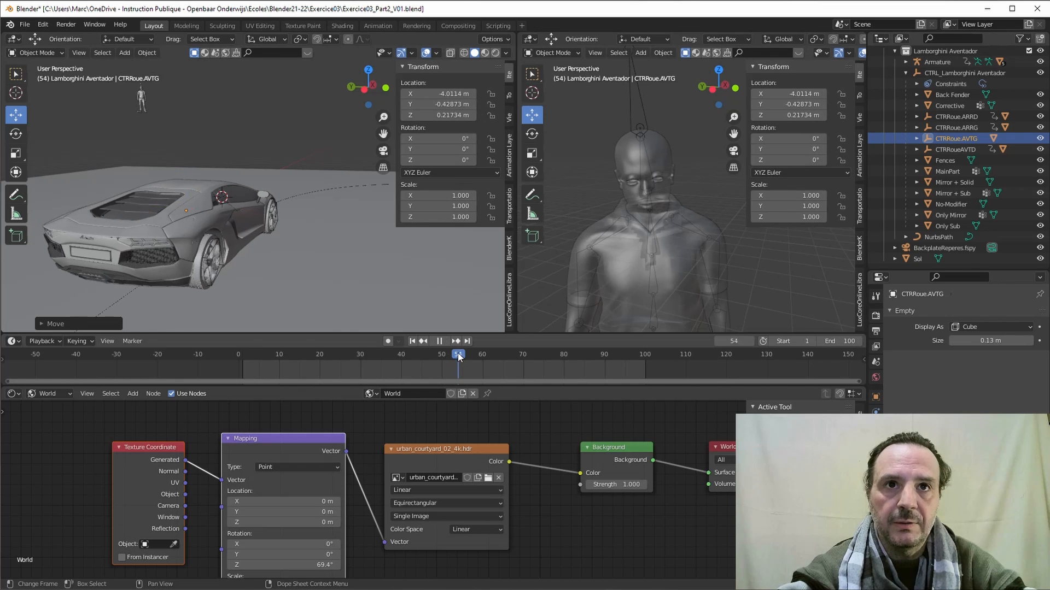
left_click_drag(534, 355, 467, 359)
left_click(282, 219)
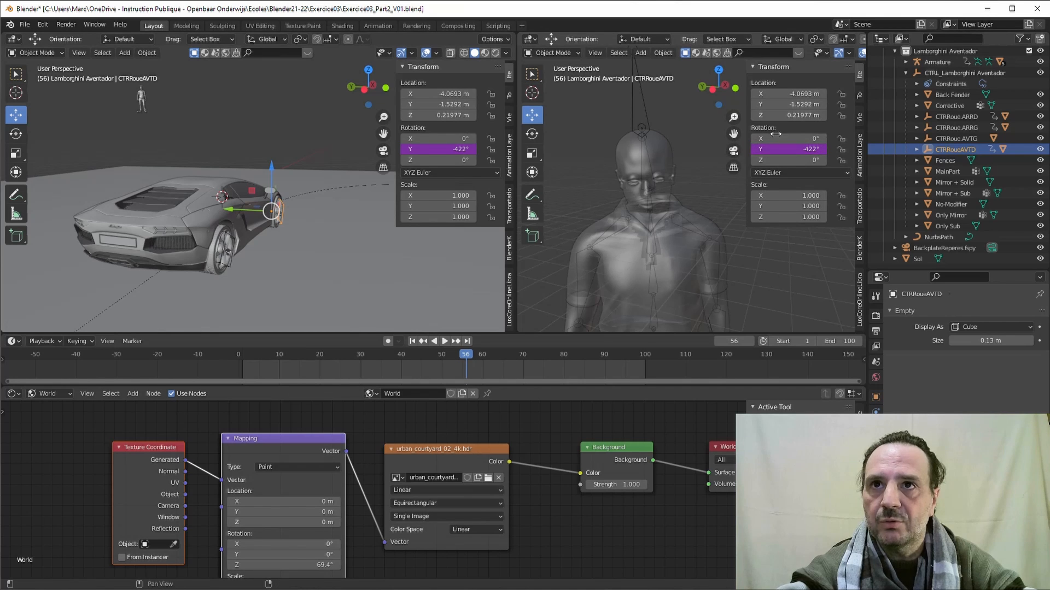
right_click(766, 160)
left_click(711, 160)
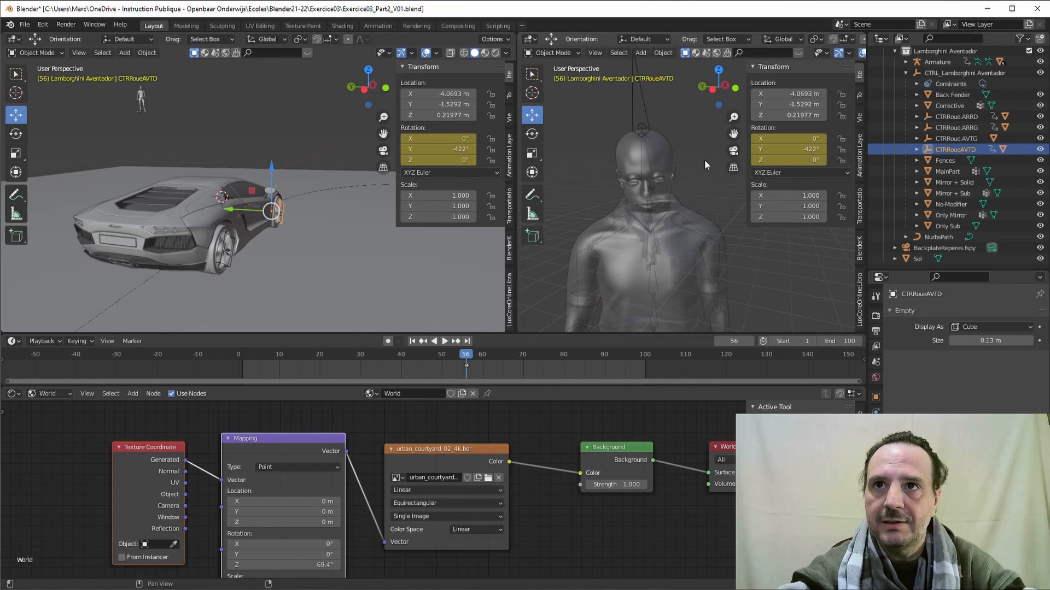
key("ctrl+z")
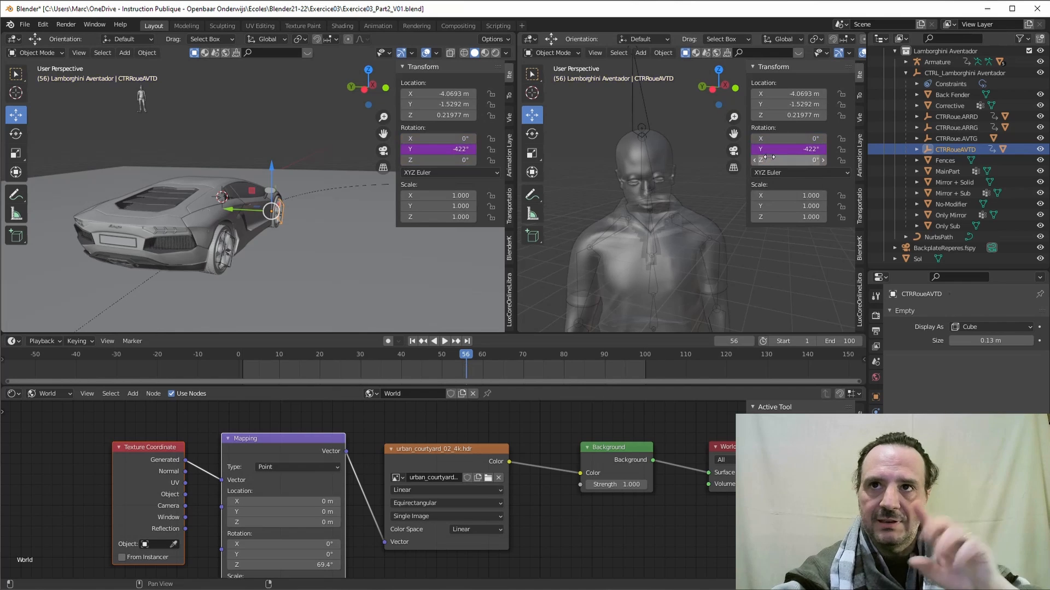
Insert single keyframes on only the Z rotation of CTRRoueAVTD at frames 56 and 100, keeping 0° at both
right_click(767, 159)
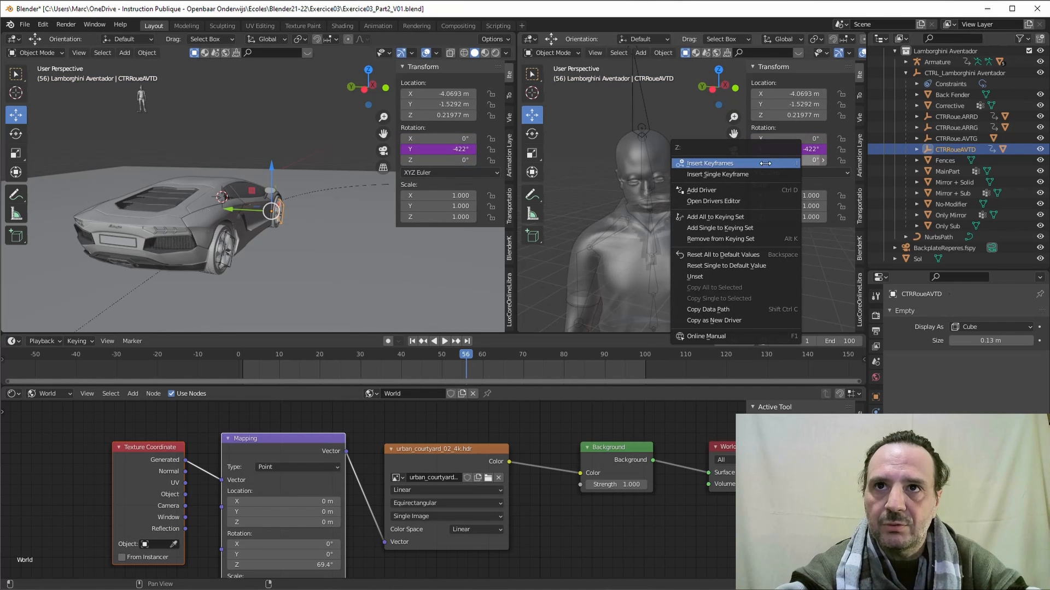
left_click(721, 174)
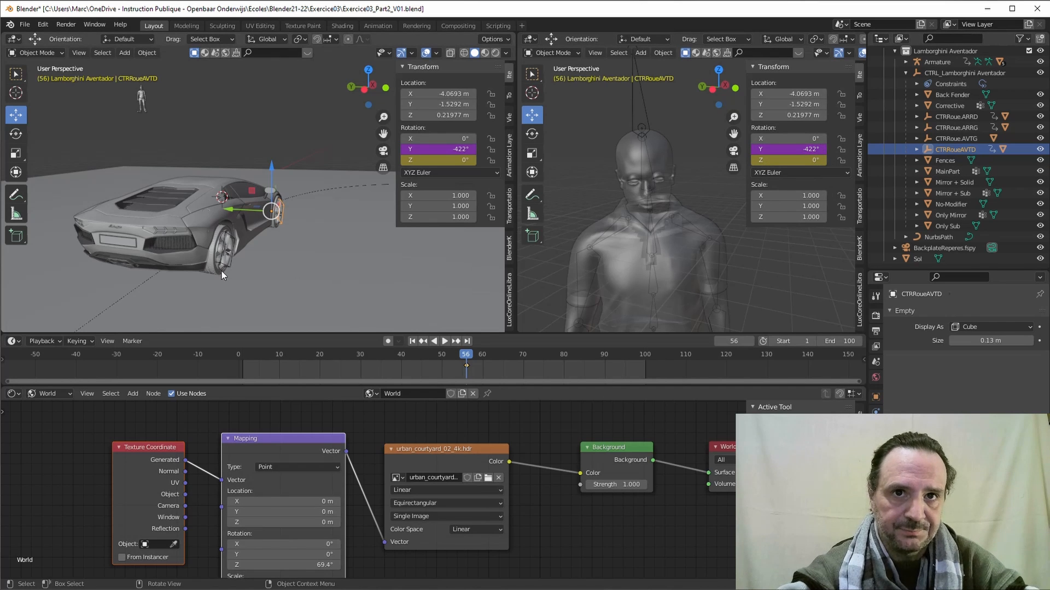
key("space")
left_click_drag(540, 358, 628, 368)
scroll(358, 240, "down", 7)
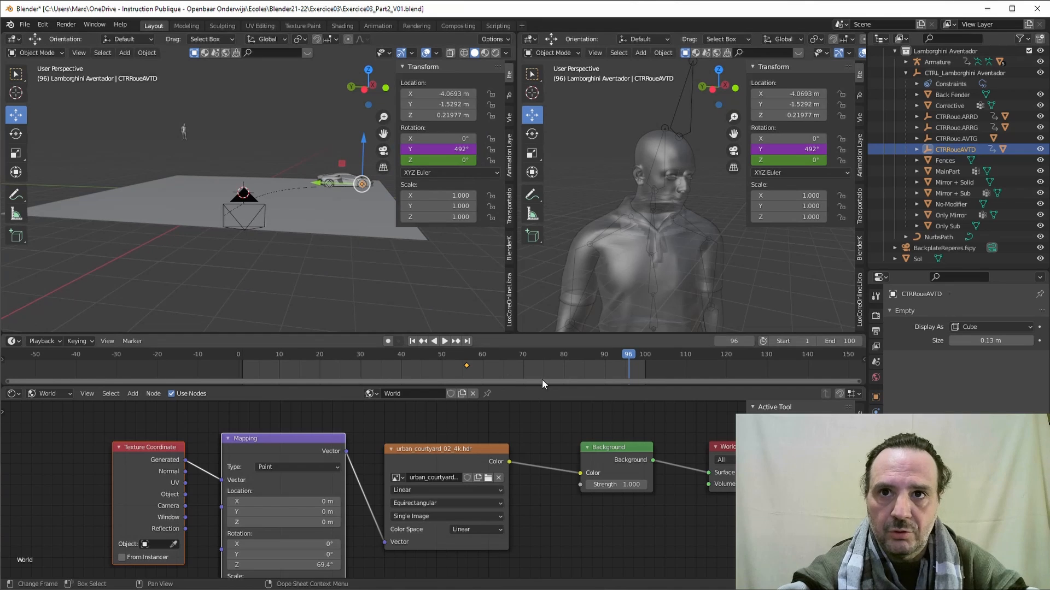
left_click_drag(628, 358, 646, 355)
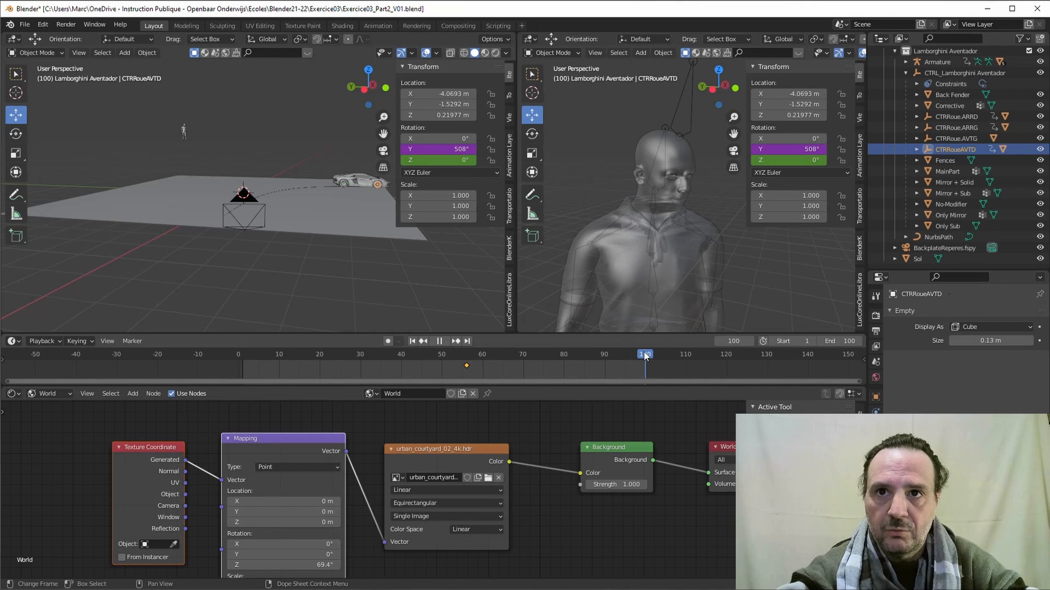
right_click(775, 160)
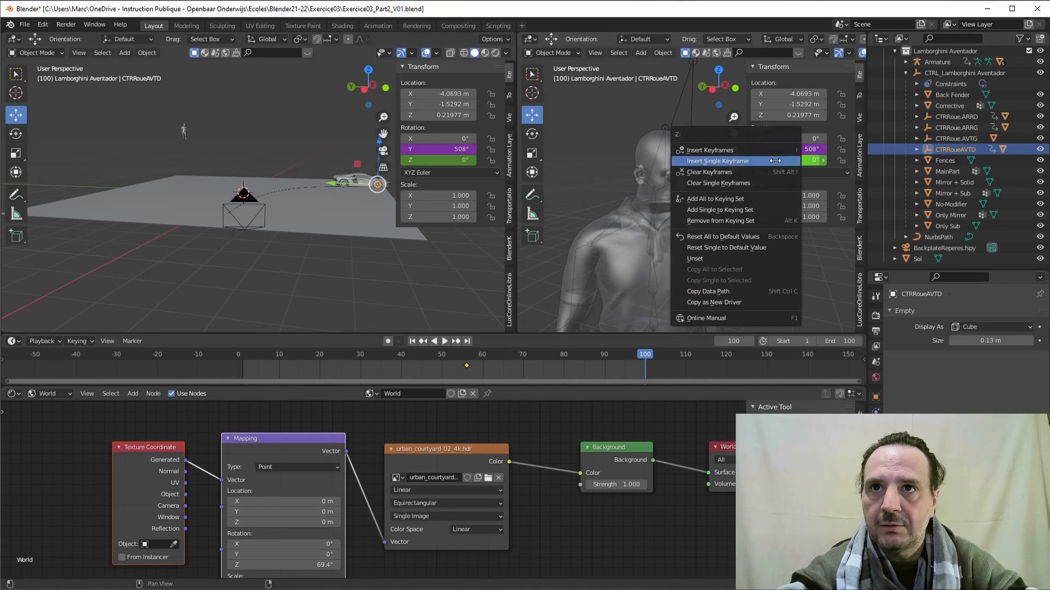
left_click(710, 162)
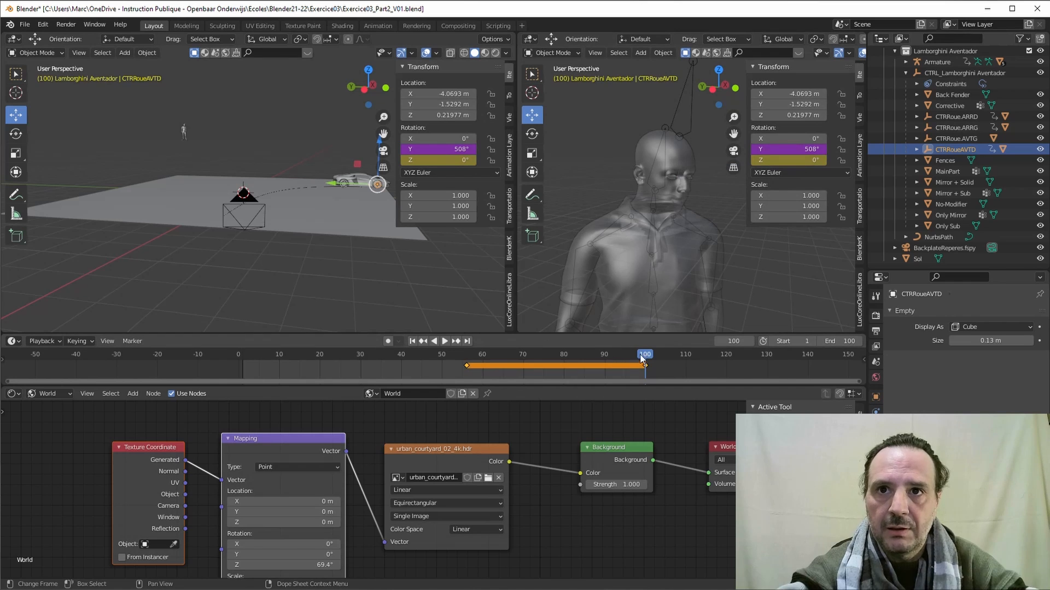
At frame 77, rotate the front wheel control CTRRoueAVTD about the global Z axis to -22.6°
left_click_drag(643, 358, 550, 346)
scroll(312, 192, "up", 6)
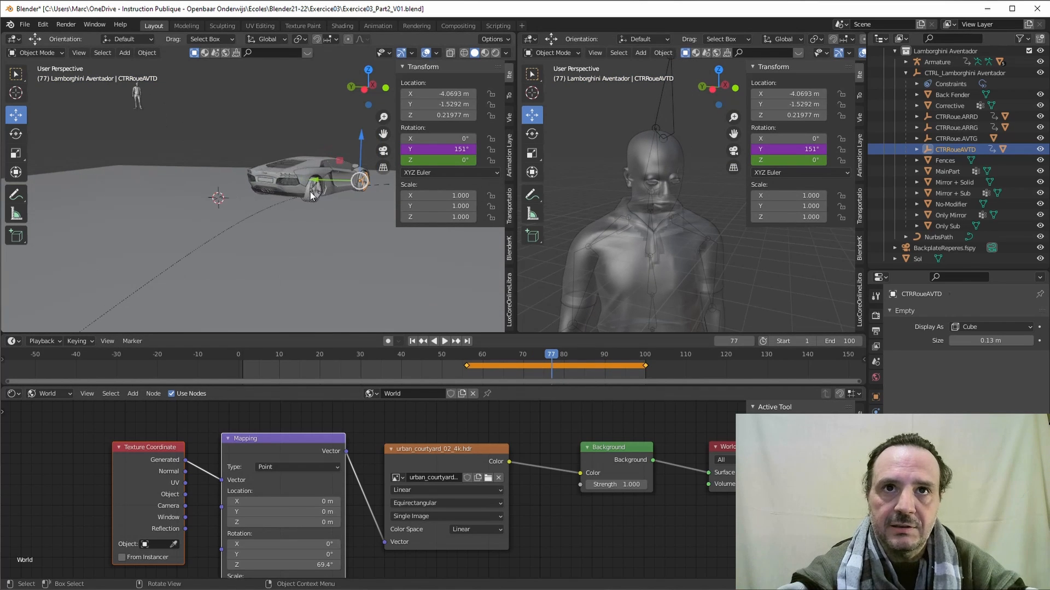
scroll(313, 191, "up", 6)
scroll(313, 188, "down", 4)
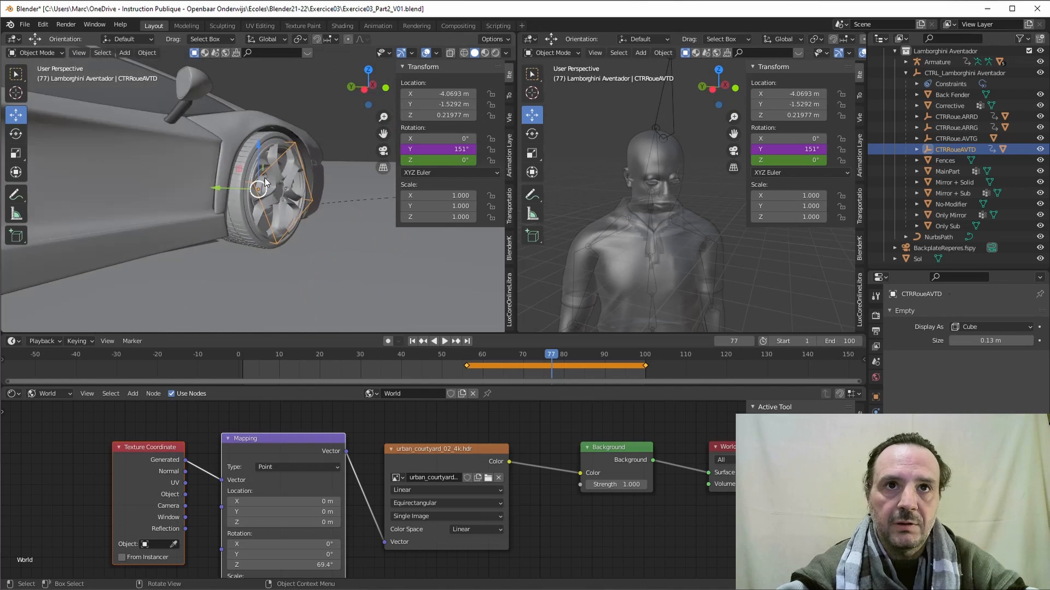
middle_click_drag(277, 168, 320, 153)
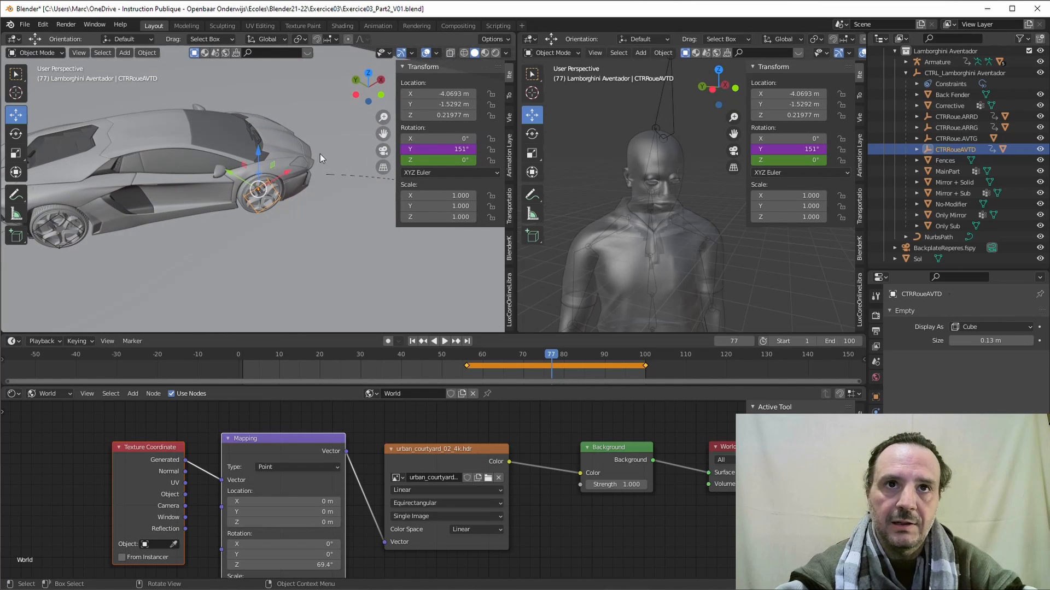
key("r")
key("z")
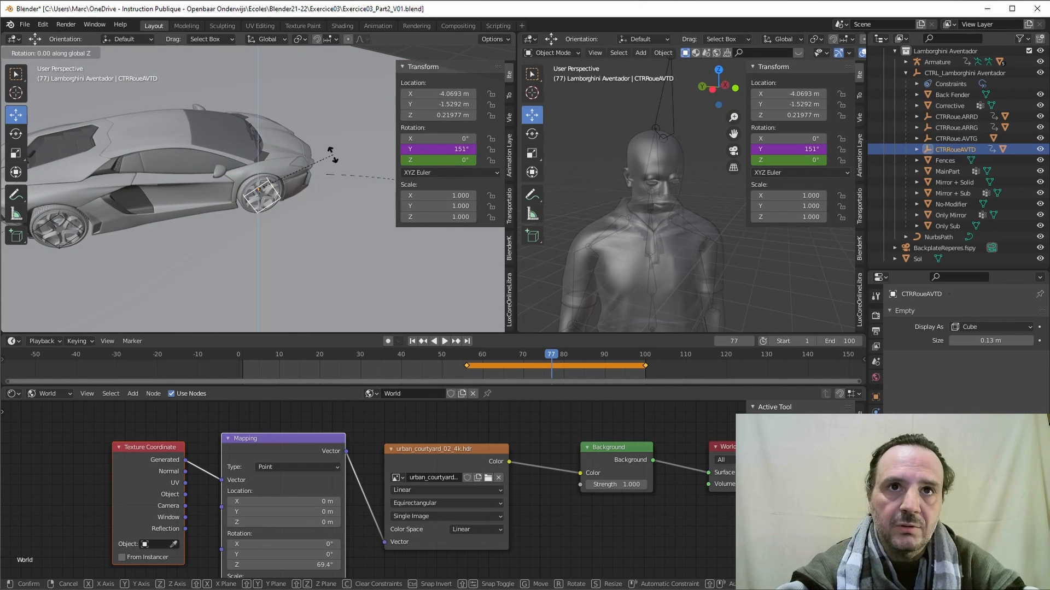
left_click(296, 184)
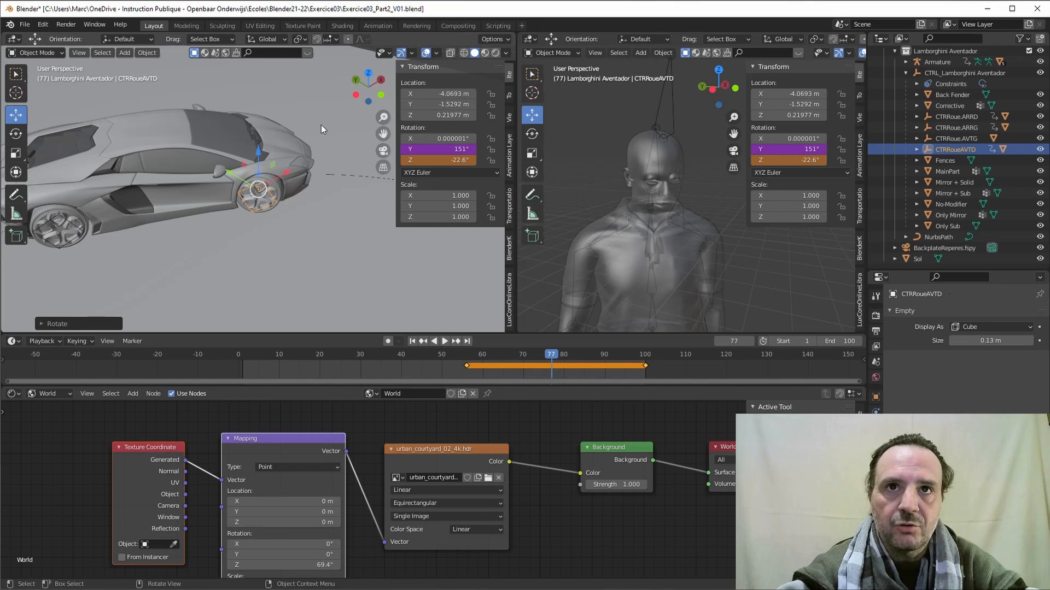
Return to the camera view, insert a single Z-rotation keyframe on CTRRoueAVTD at frame 77, and scrub back to frame 46
left_click(389, 154)
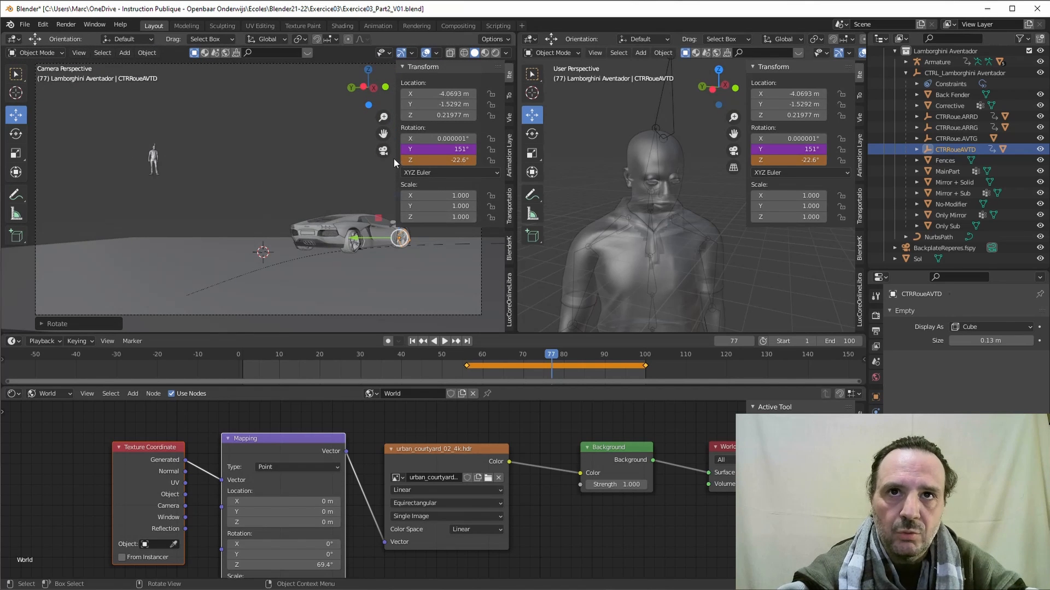
key("n")
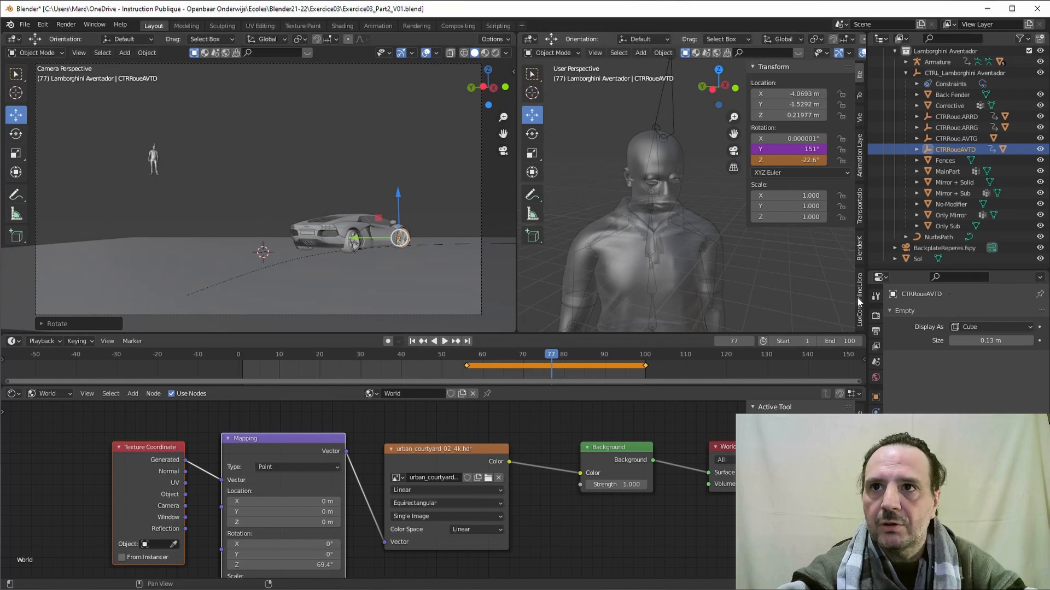
right_click(768, 158)
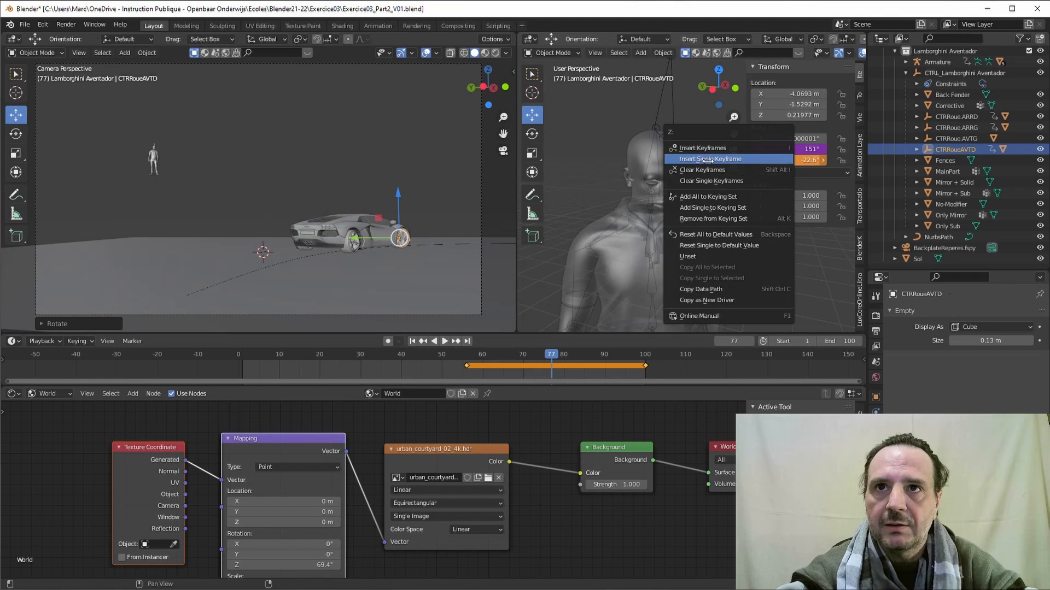
left_click(708, 159)
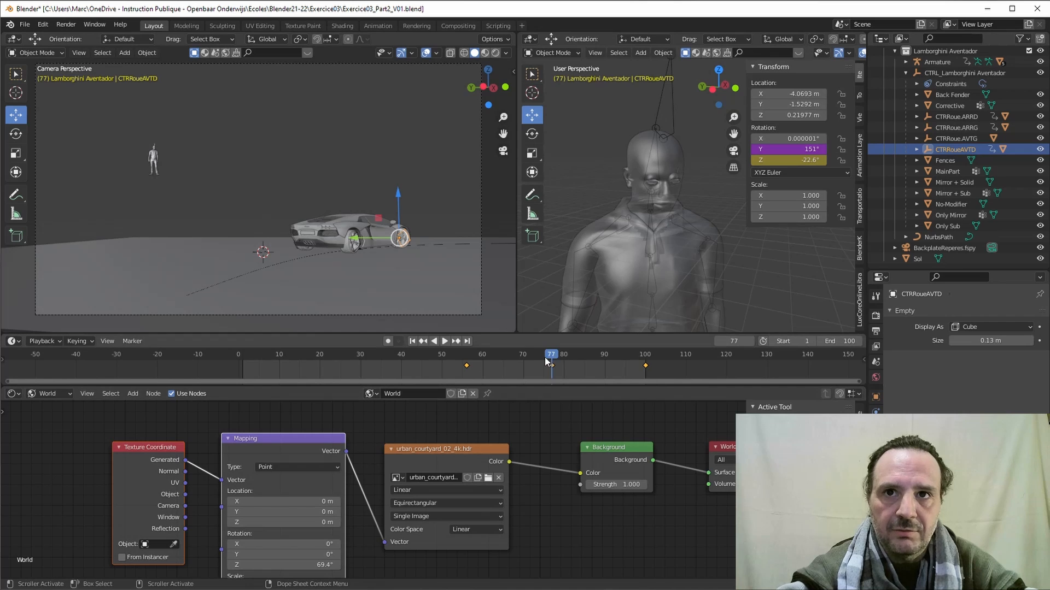
left_click_drag(545, 357, 426, 378)
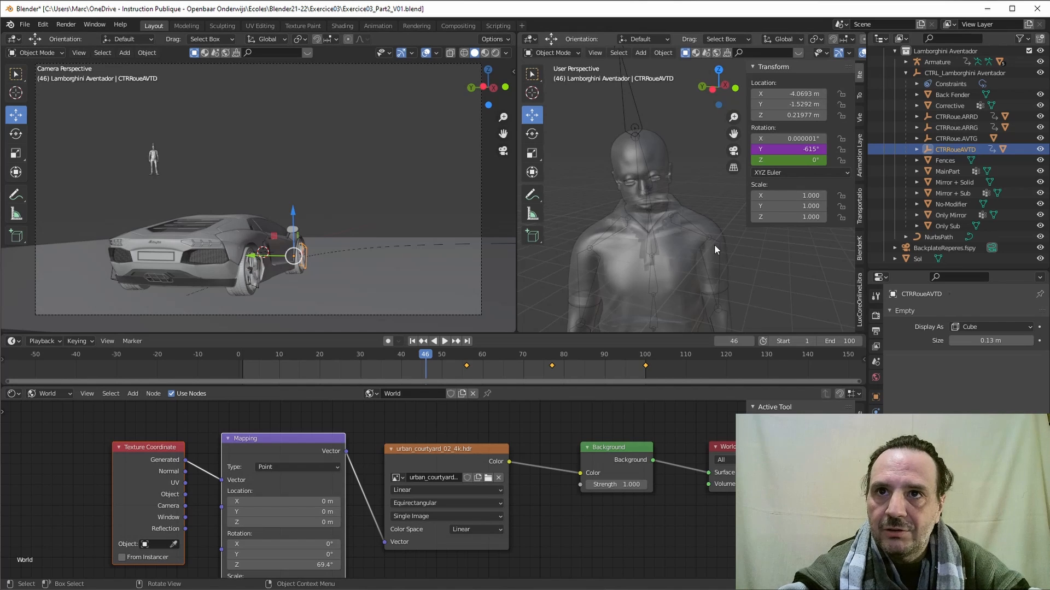
Select the character's shirt Ch01_Shirt and turn off X-ray in the viewport showing the character
middle_click_drag(659, 248, 658, 237)
left_click(676, 235)
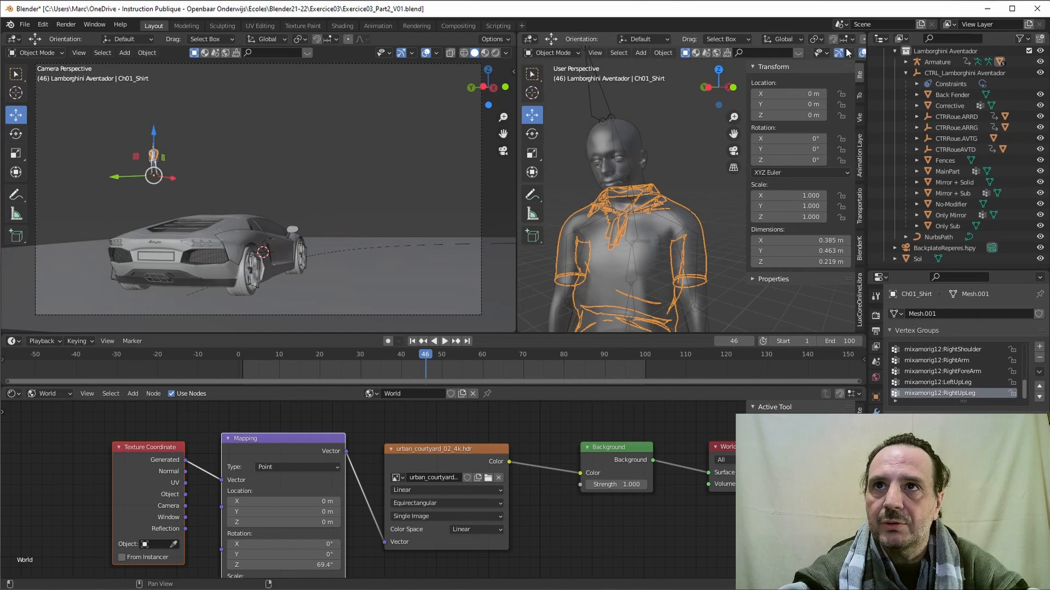
scroll(847, 52, "down", 5)
left_click(821, 53)
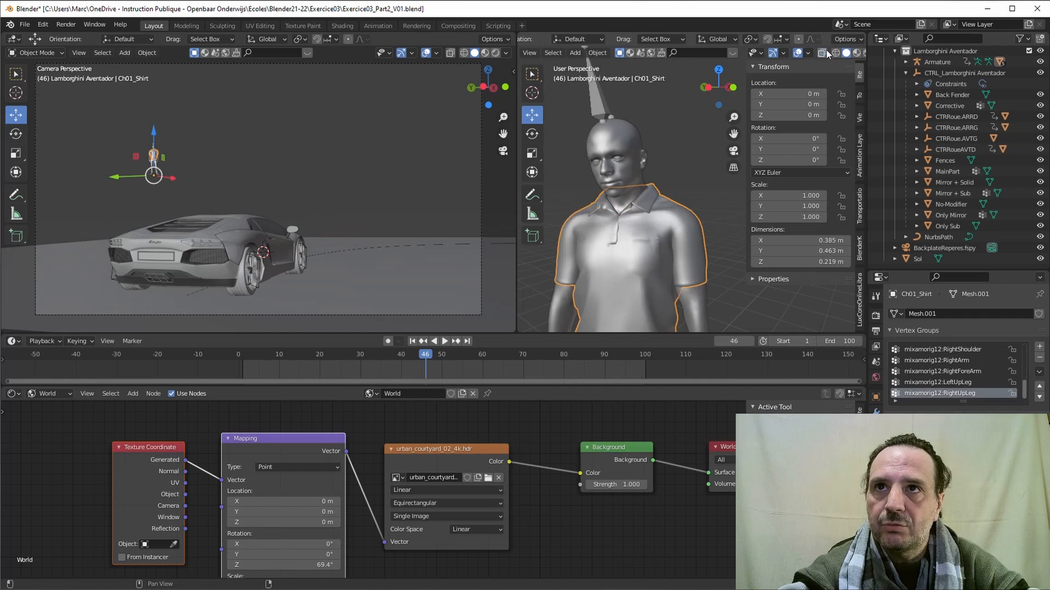
scroll(690, 245, "up", 2)
middle_click_drag(677, 242, 699, 235)
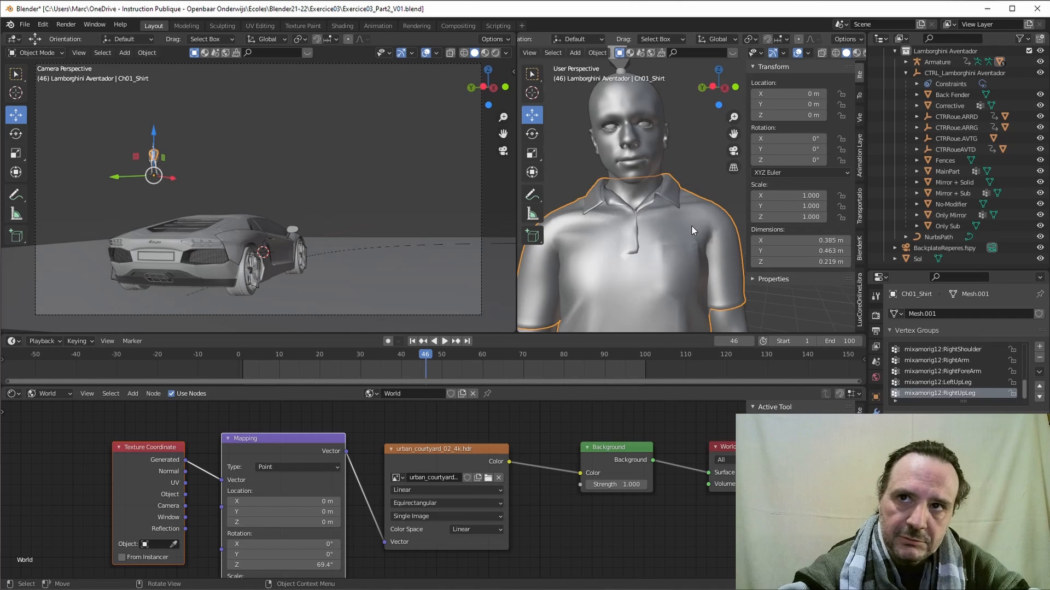
scroll(672, 249, "down", 5)
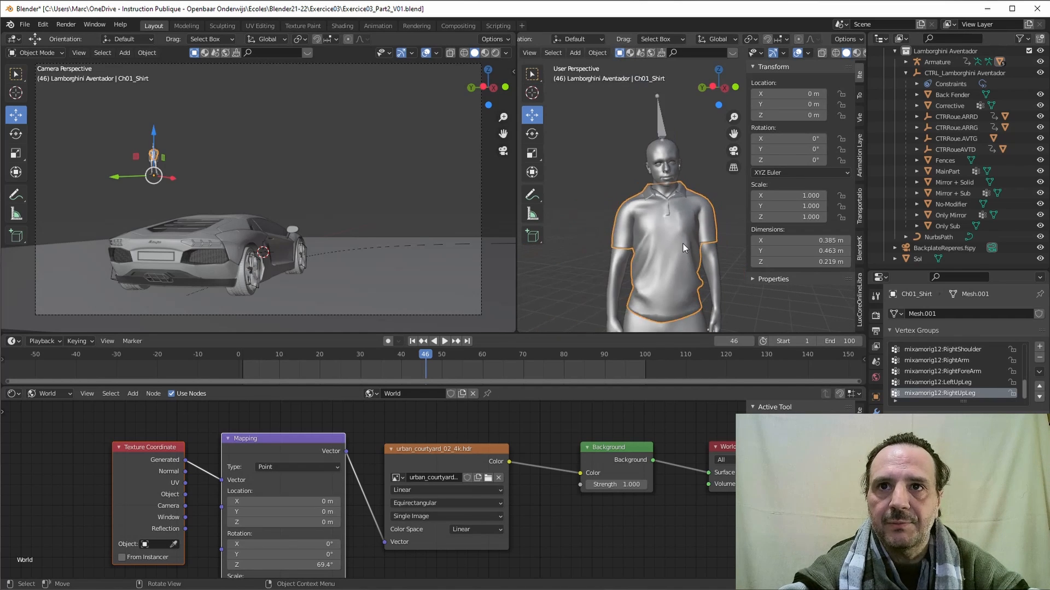
middle_click_drag(681, 252, 645, 246)
scroll(162, 155, "down", 1)
Switch the Shader Editor to Object shaders and move the image node feeding the Ch01_body normal map away from the other nodes
left_click(53, 394)
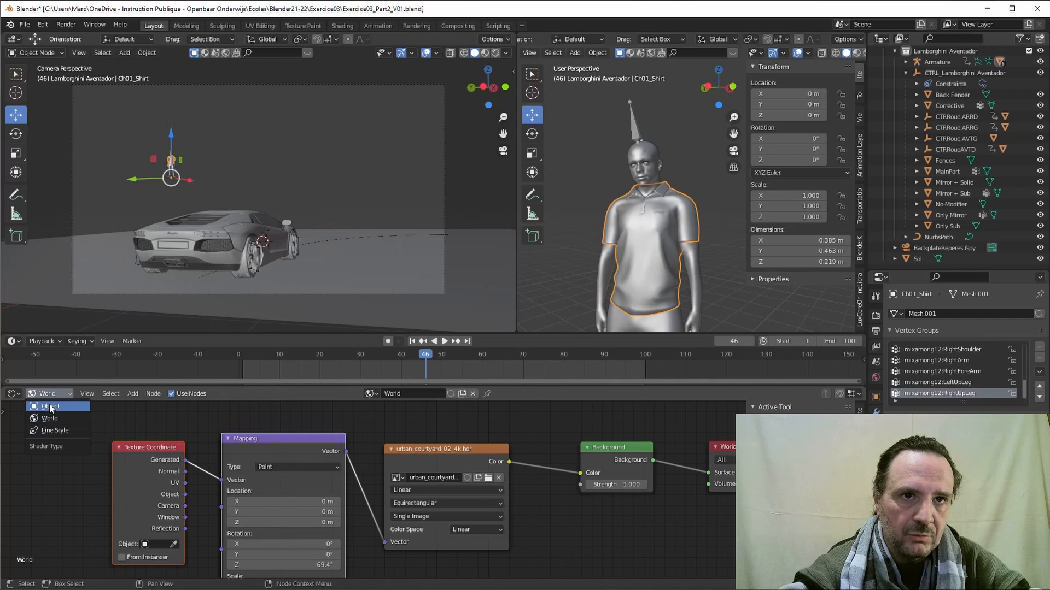
left_click(49, 406)
scroll(218, 445, "down", 5)
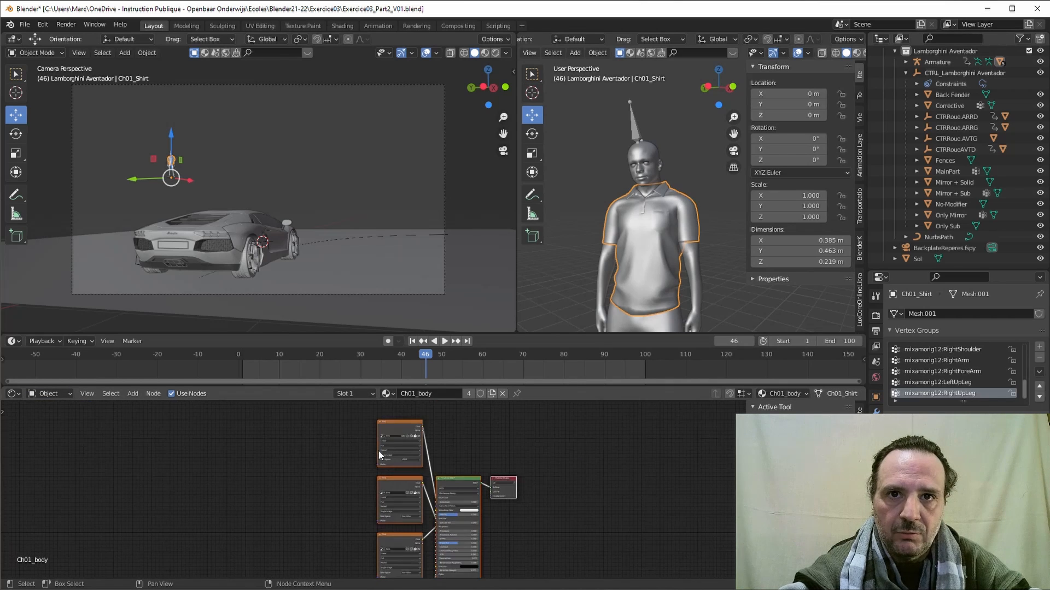
scroll(313, 460, "down", 6)
middle_click_drag(294, 466, 383, 404)
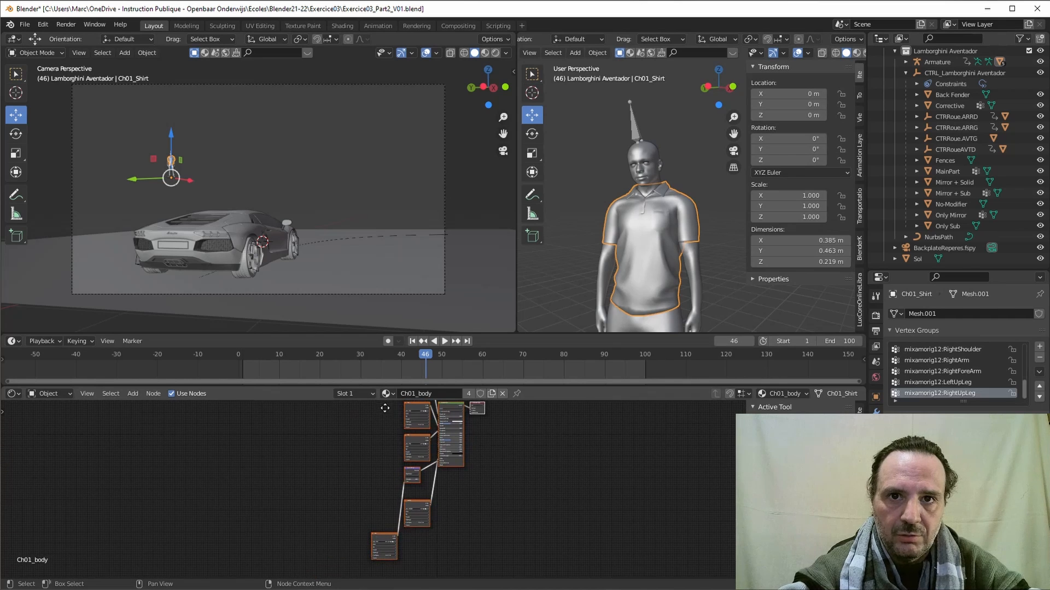
left_click_drag(384, 532, 358, 485)
scroll(372, 485, "up", 2)
middle_click_drag(413, 466, 380, 526)
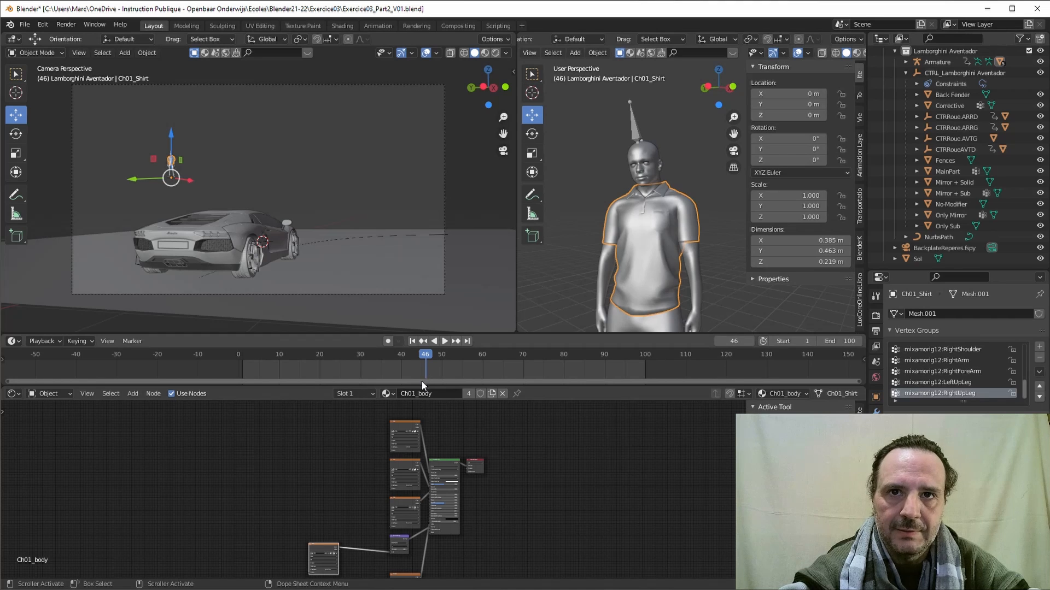
Enlarge the Shader Editor by shrinking the 3D viewports and the timeline above it
left_click_drag(423, 386, 436, 203)
left_click_drag(448, 333, 425, 218)
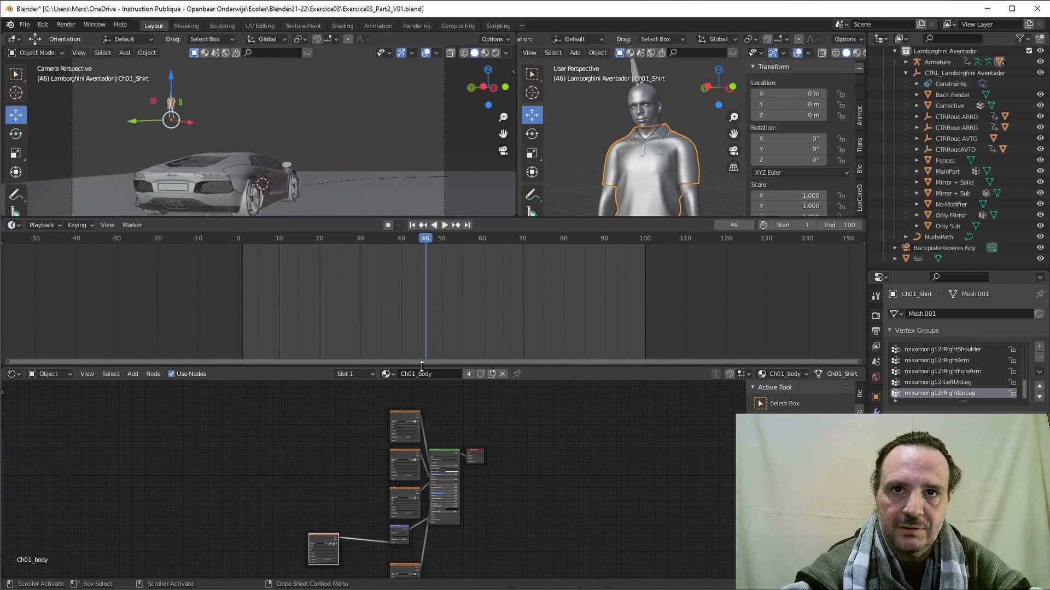
left_click_drag(425, 364, 429, 254)
scroll(432, 405, "up", 3)
scroll(432, 405, "up", 5)
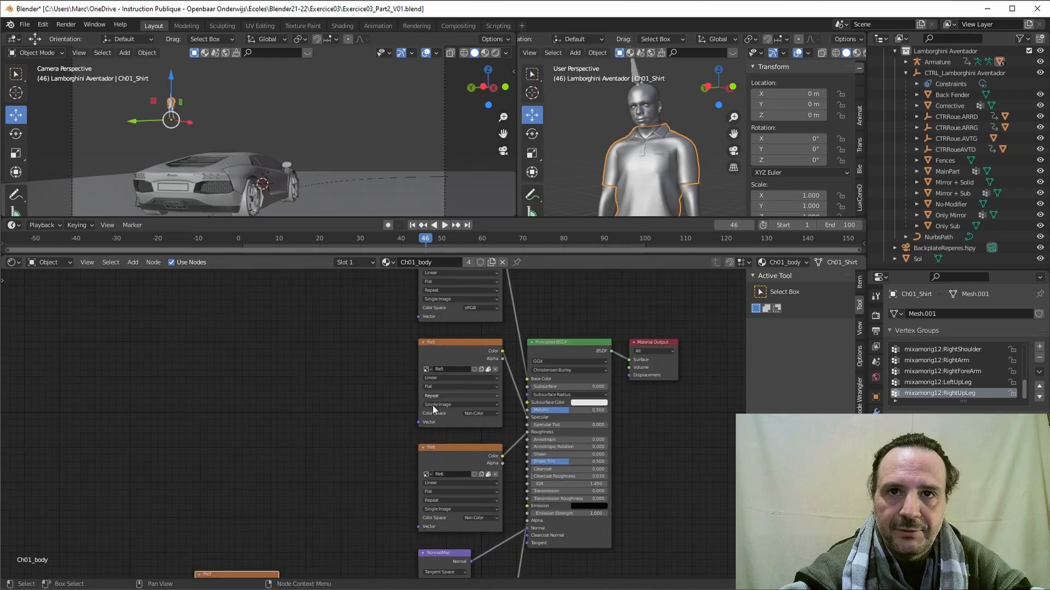
Move the file5 image texture node away from the Principled BSDF and clear of the file1 node
middle_click_drag(404, 416, 356, 439)
left_click_drag(315, 487, 244, 478)
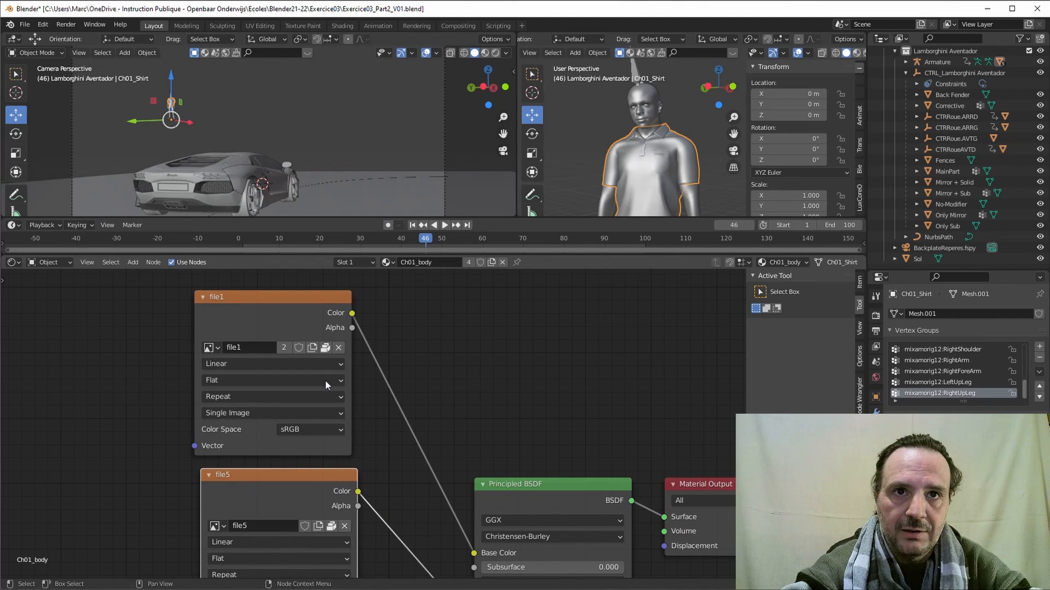
middle_click_drag(463, 499, 445, 360)
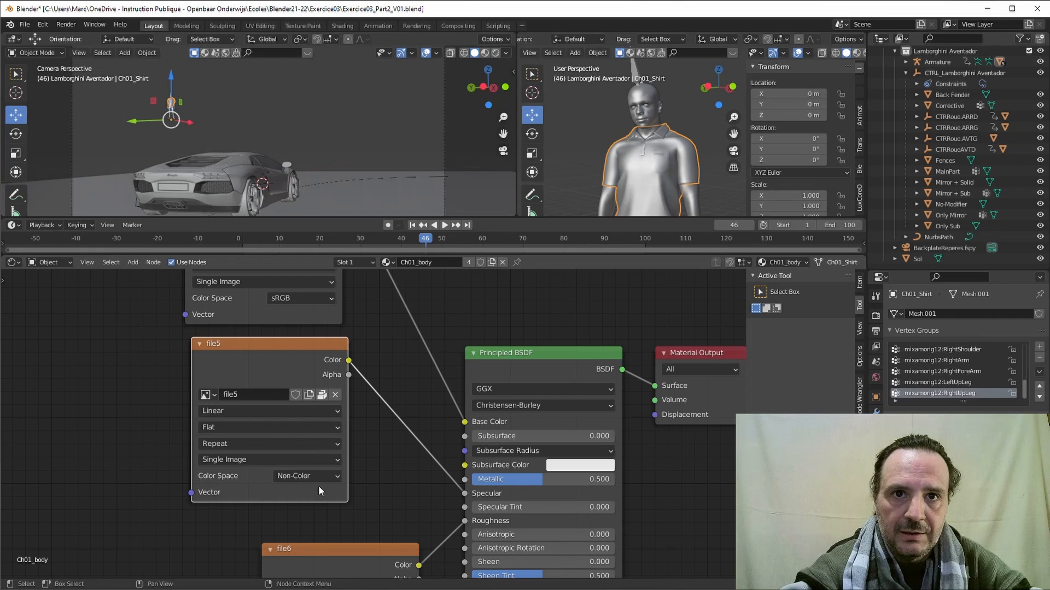
left_click_drag(262, 347, 179, 365)
middle_click_drag(262, 362, 298, 444)
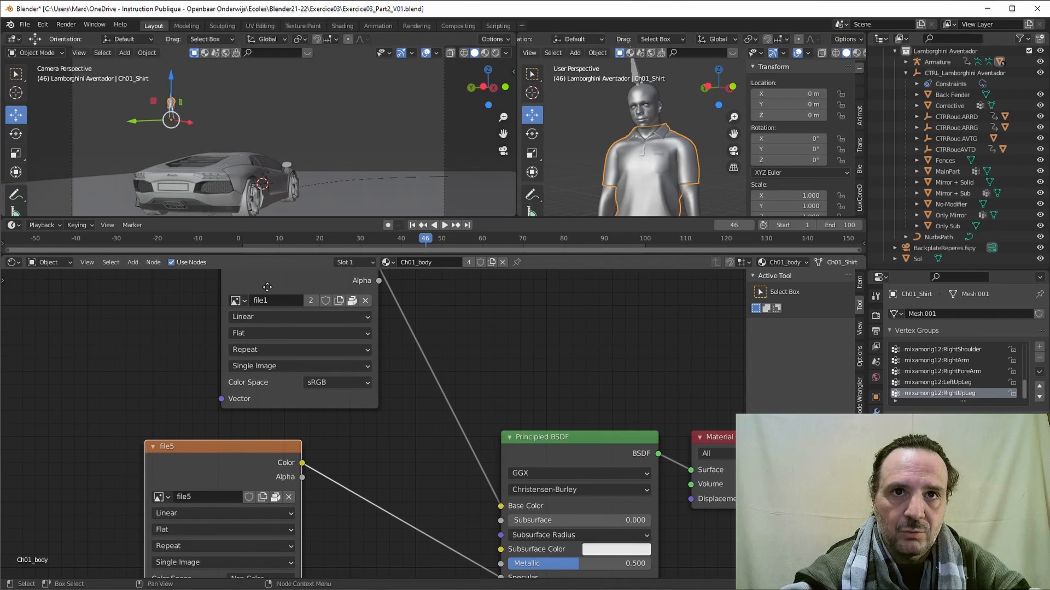
middle_click_drag(265, 281, 269, 302)
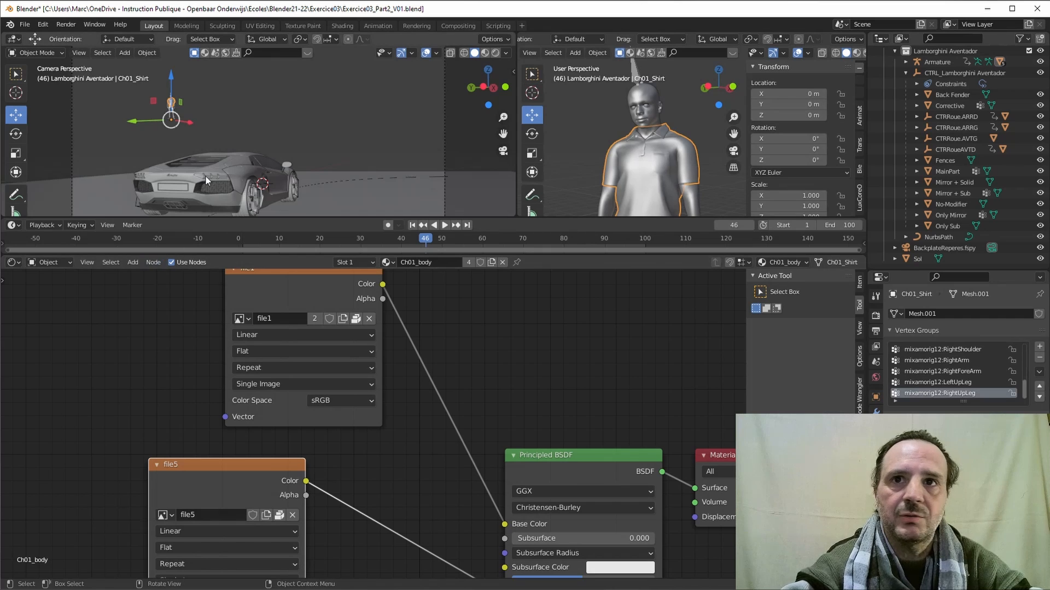
Split the Shader Editor vertically and turn the new area beside the node graph into an Image Editor
right_click(212, 255)
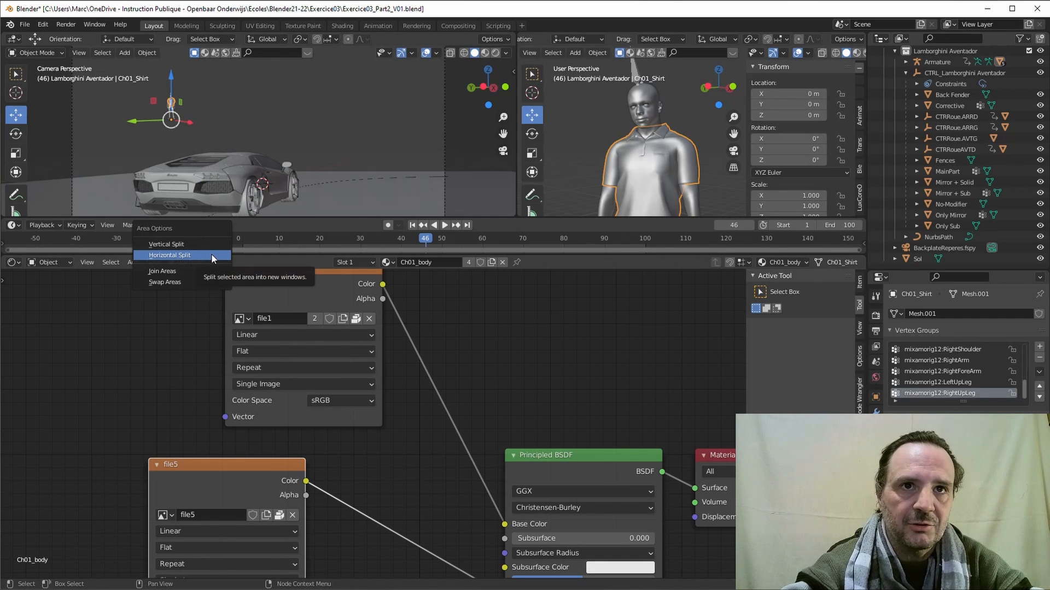
left_click(166, 245)
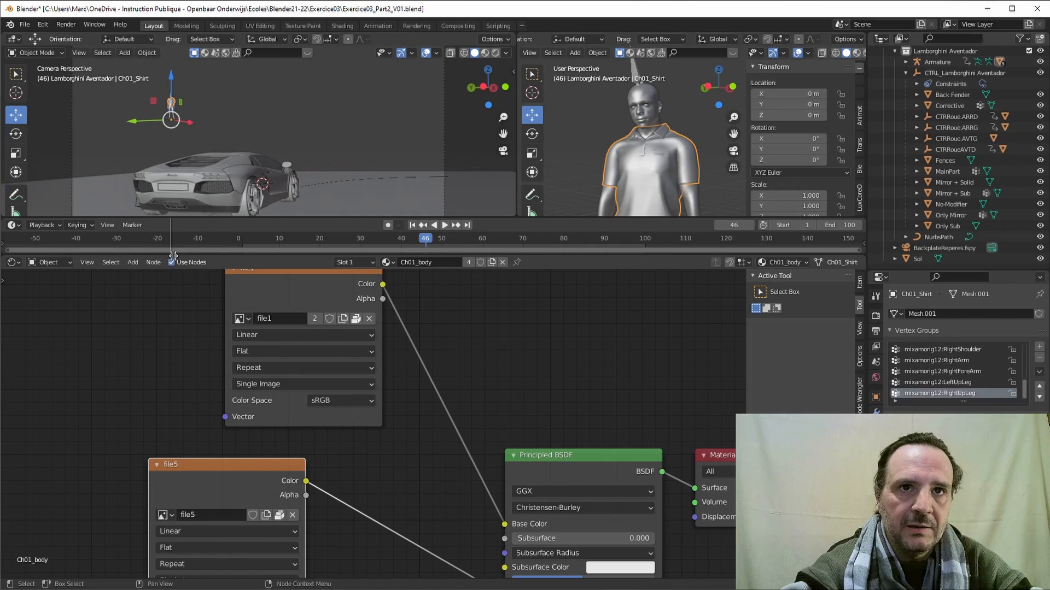
left_click(261, 282)
left_click(13, 263)
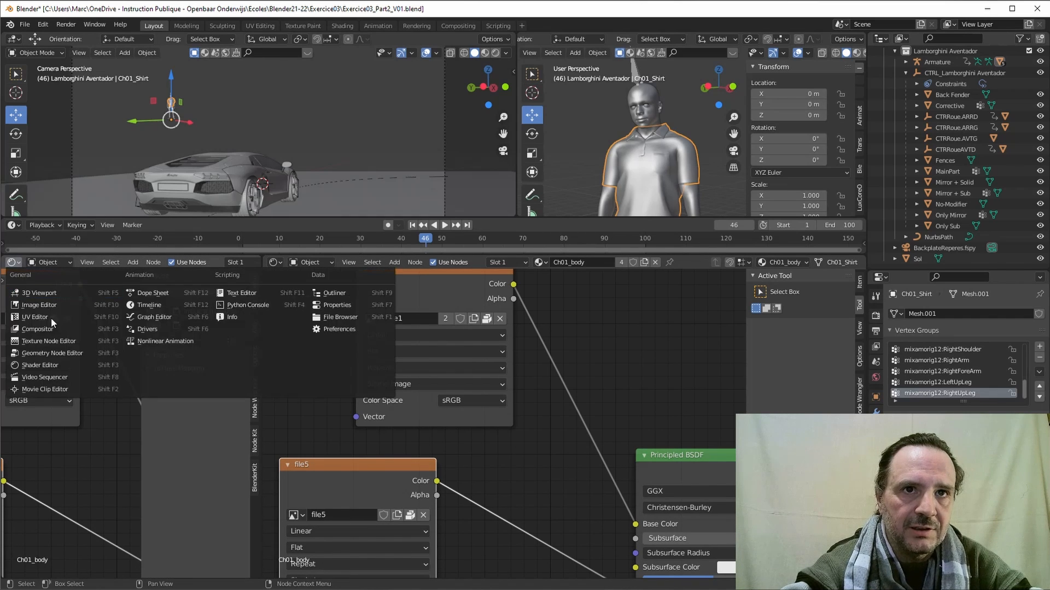
left_click(38, 306)
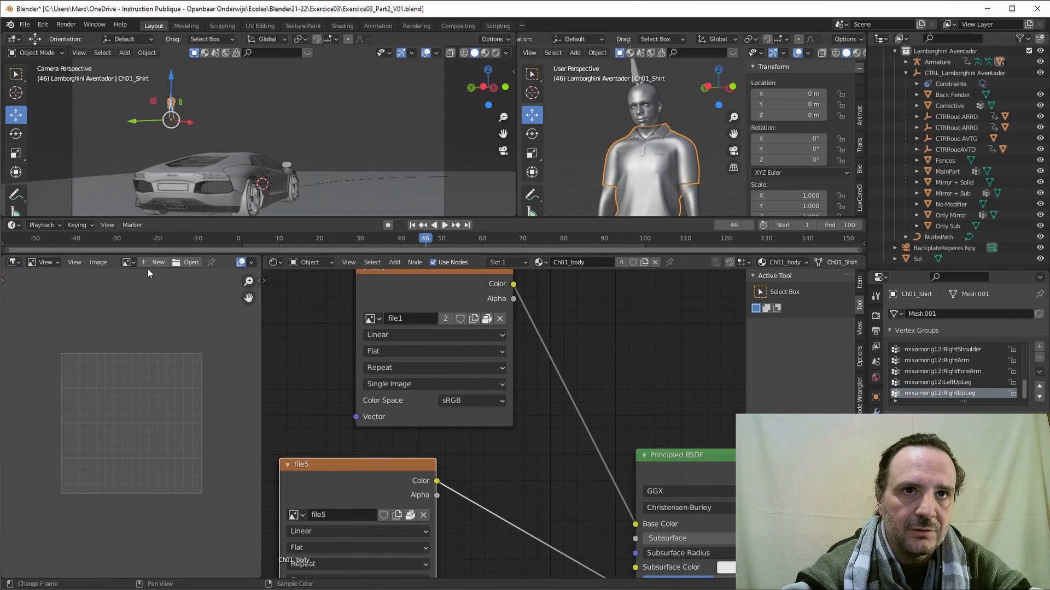
Display the file1 colour texture in the Image Editor and frame the whole image
left_click(129, 263)
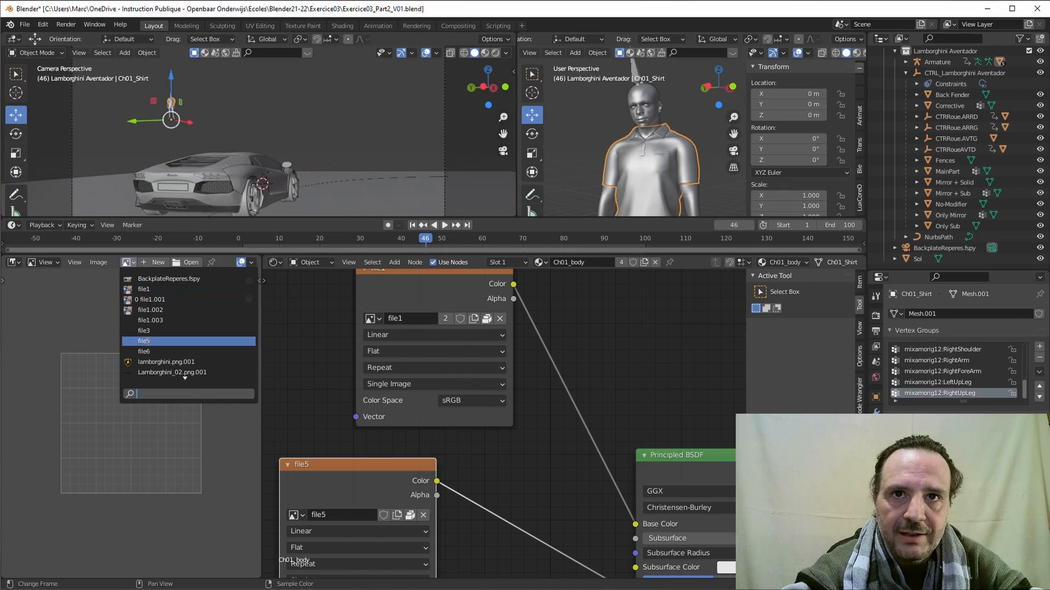
left_click(141, 289)
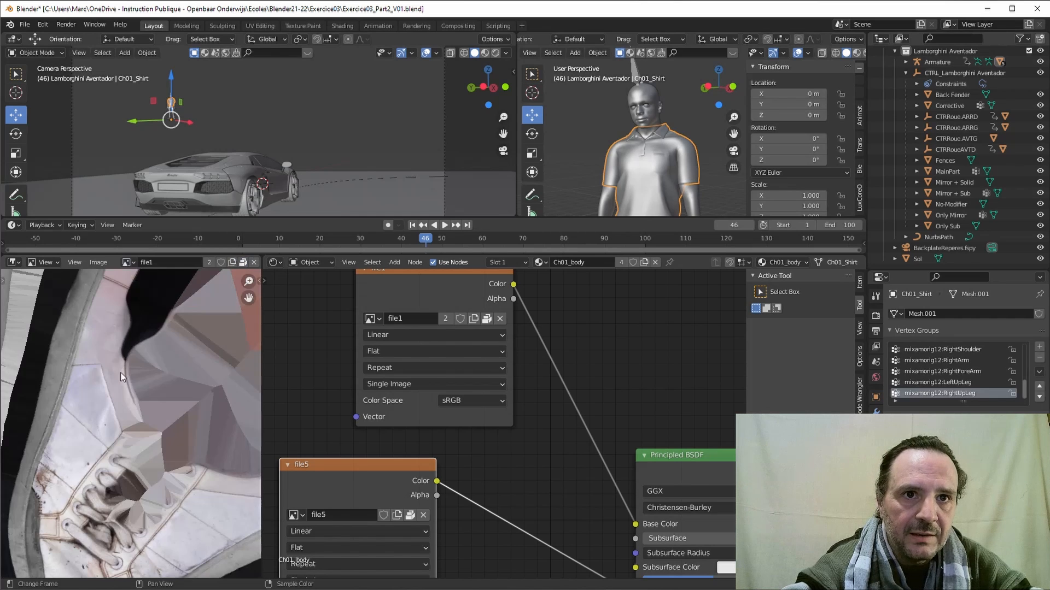
scroll(122, 369, "down", 10)
scroll(121, 370, "up", 3)
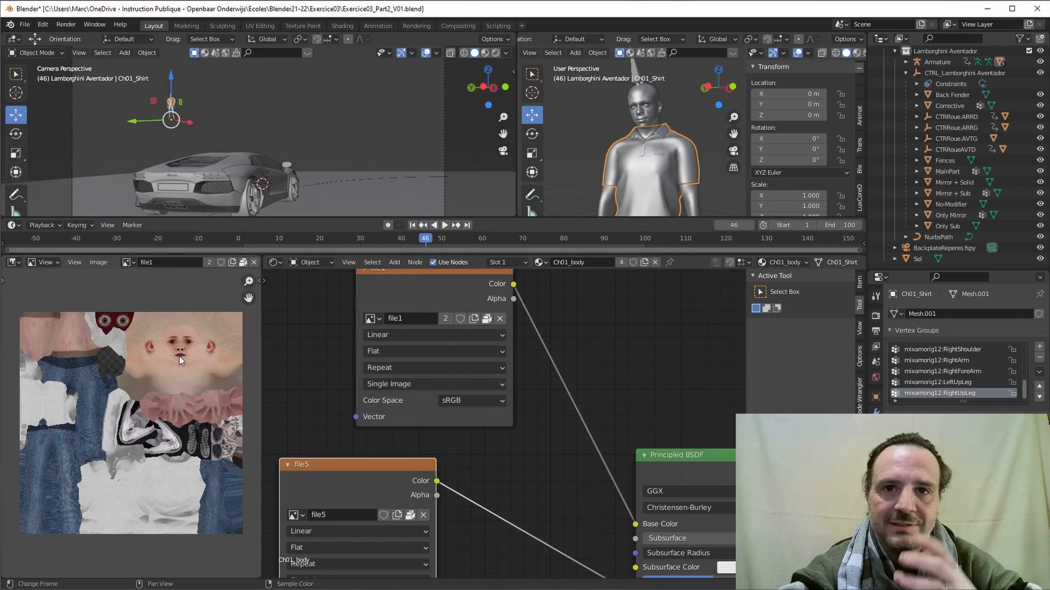
scroll(290, 383, "down", 2)
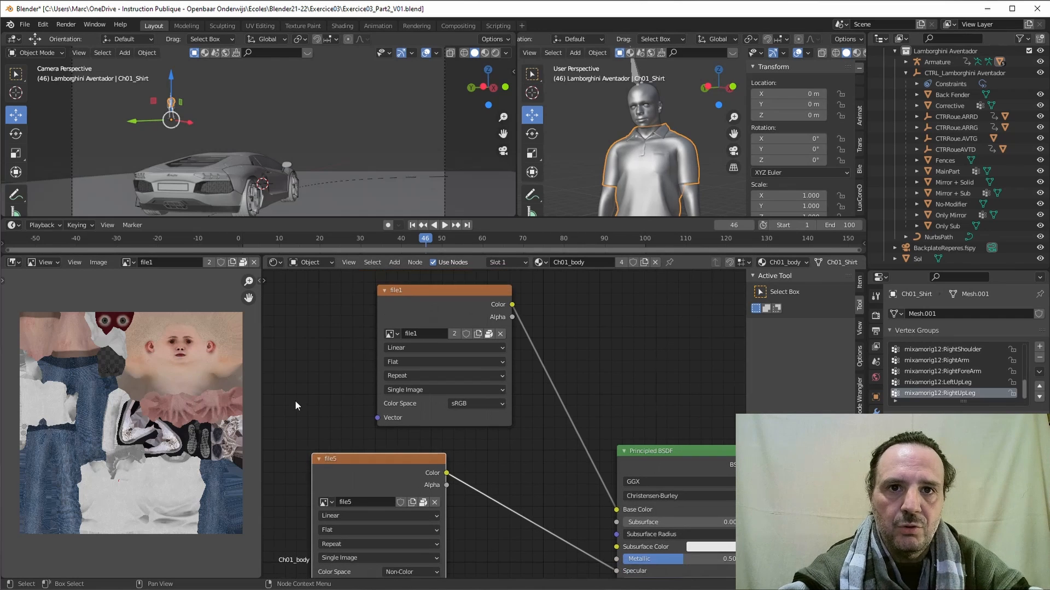
Display the file5 texture in the Image Editor and examine it both close up and as a whole
left_click(134, 265)
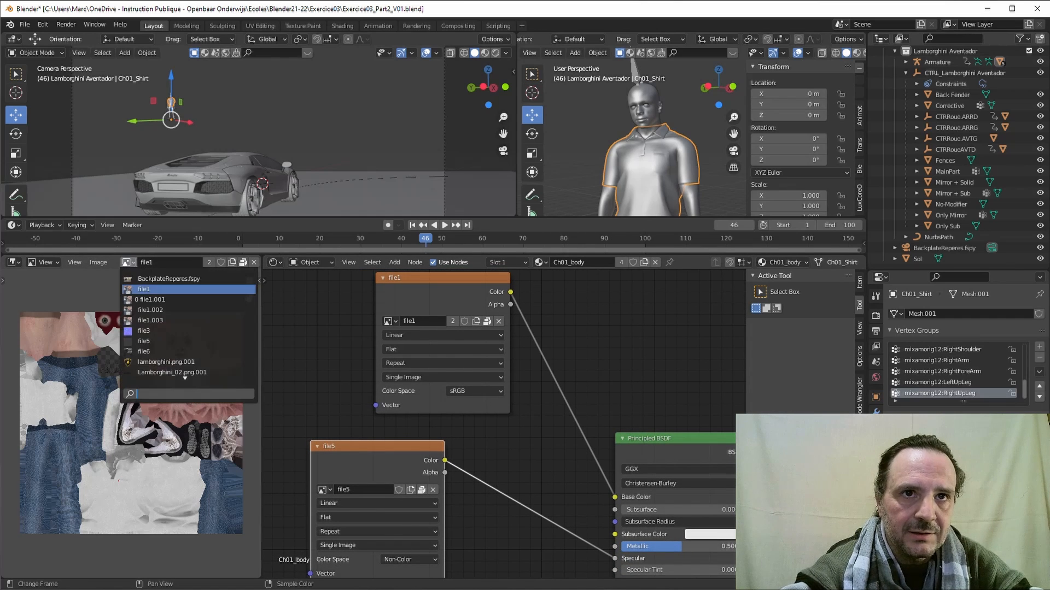
left_click(150, 342)
scroll(122, 404, "up", 2)
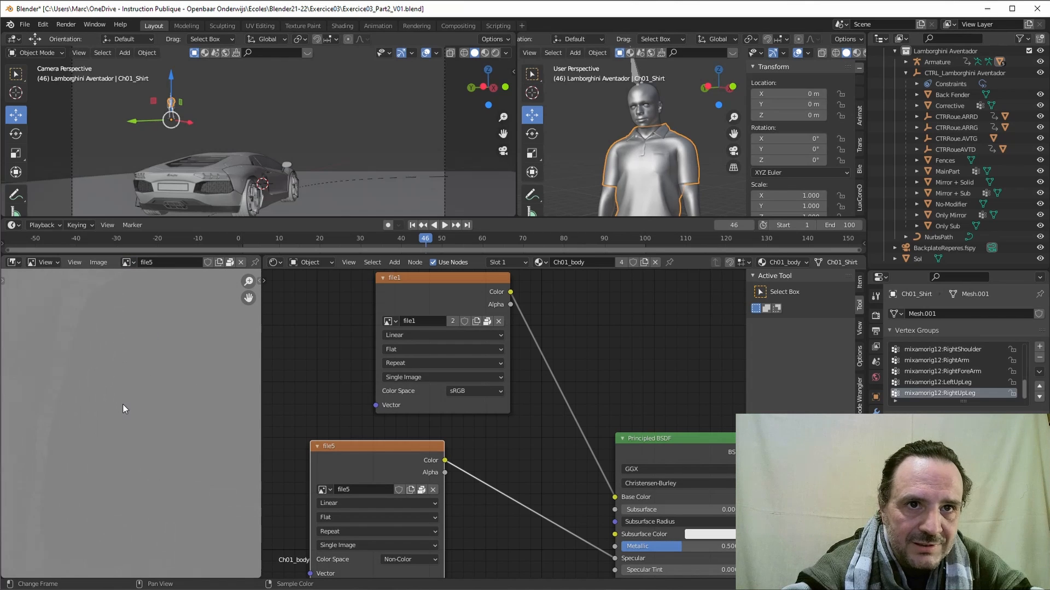
middle_click_drag(118, 400, 143, 390)
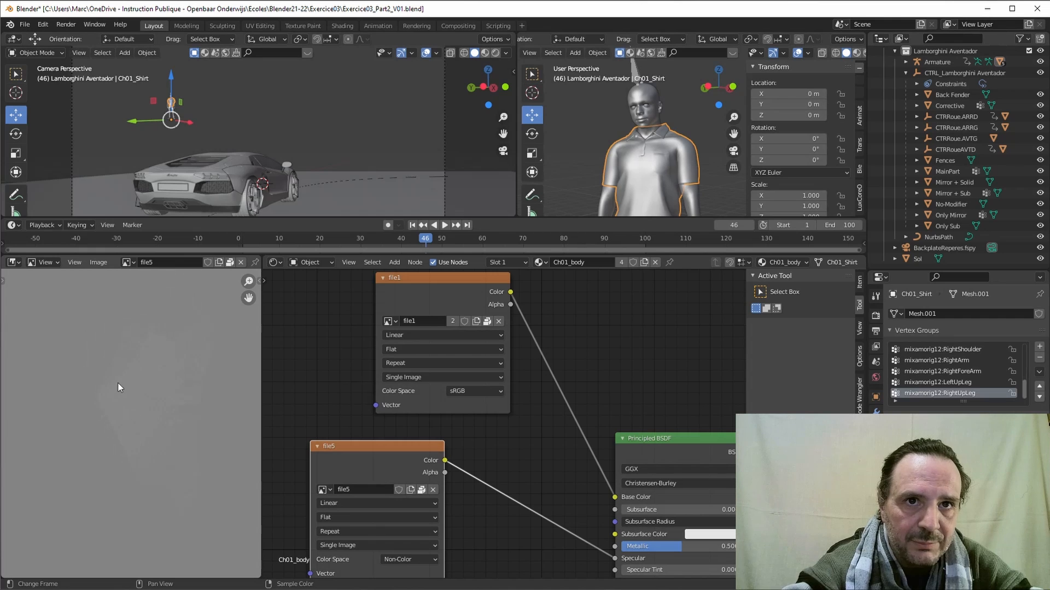
mouse_move(128, 357)
middle_mouse_down()
mouse_move(159, 359)
mouse_move(125, 364)
middle_mouse_up()
scroll(182, 380, "down", 4)
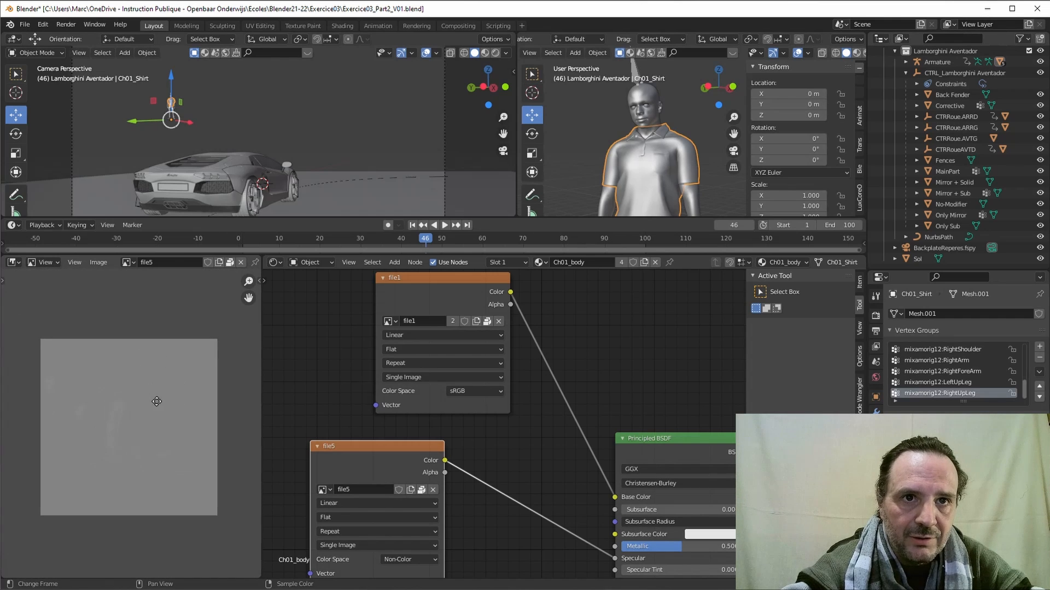
scroll(508, 460, "down", 4)
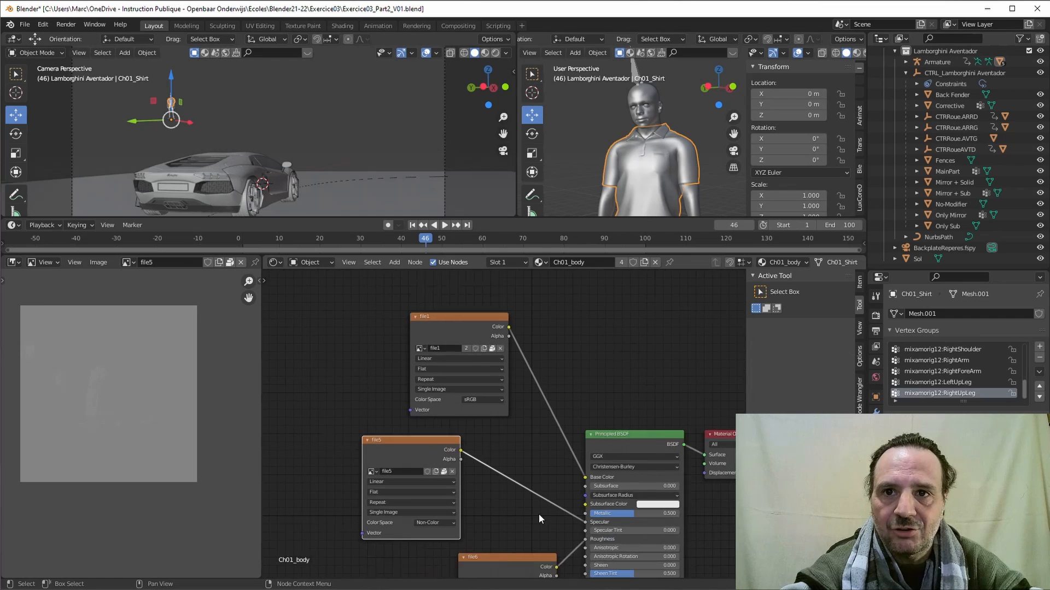
Reposition the file5 and file6 image nodes so their links into Specular and Roughness can be told apart
middle_click_drag(590, 536, 542, 470)
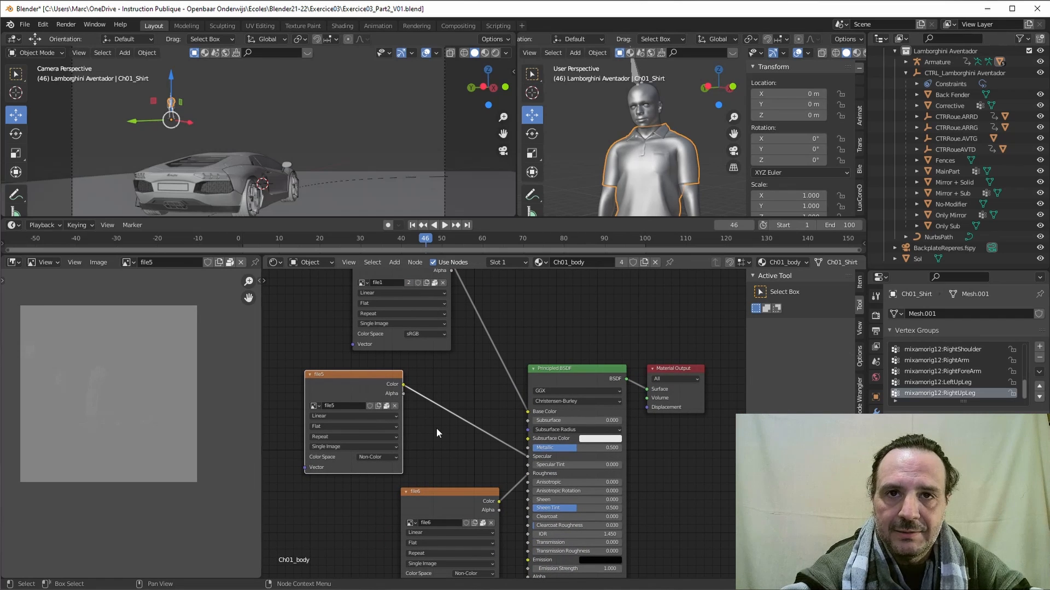
left_click_drag(385, 389, 377, 406)
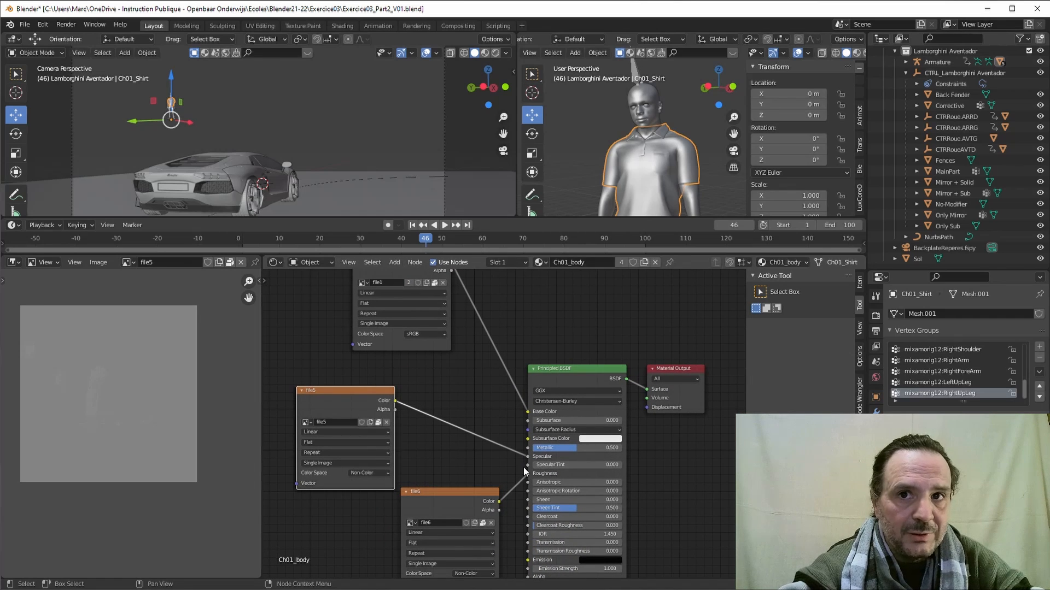
left_click_drag(447, 496, 453, 467)
middle_click_drag(541, 374, 485, 425)
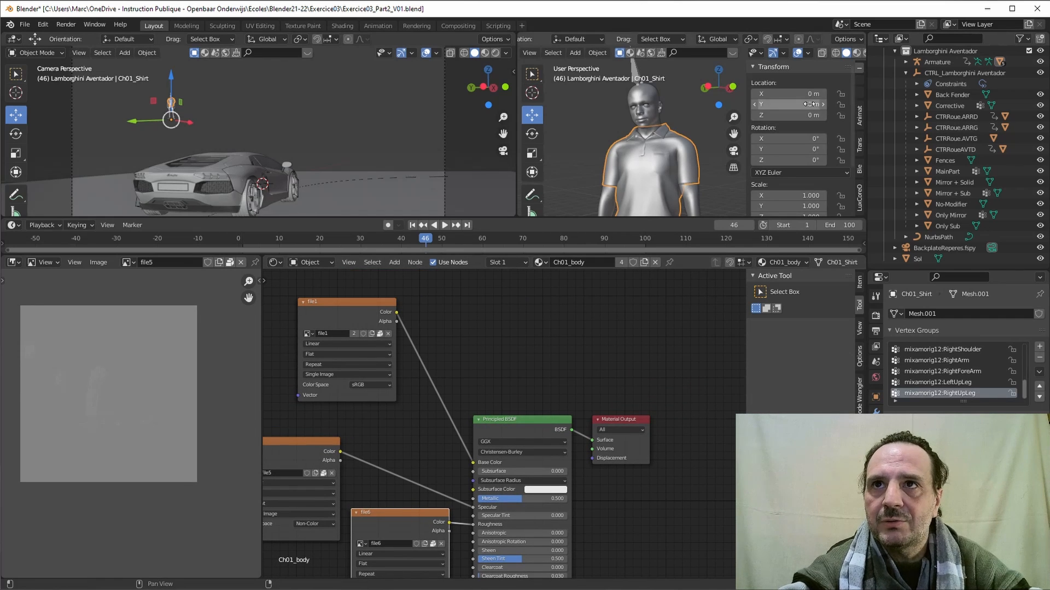
scroll(842, 53, "down", 2)
Switch the character viewport to Rendered shading and stack the file5 and file6 nodes, unlinked, clear of the Principled BSDF
left_click(846, 52)
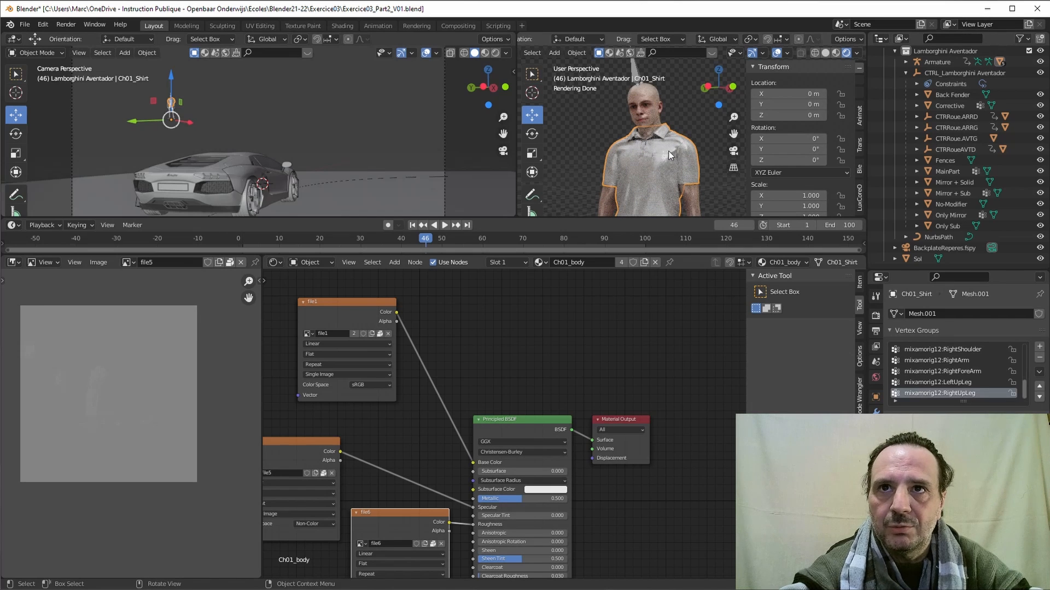
left_click_drag(310, 440, 336, 399)
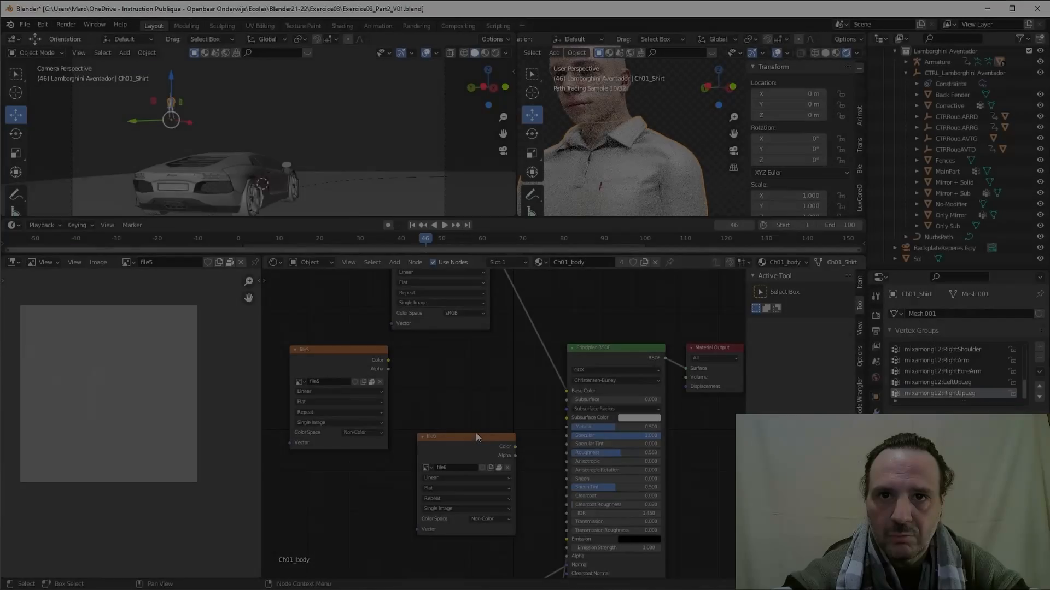
left_click_drag(475, 432, 350, 463)
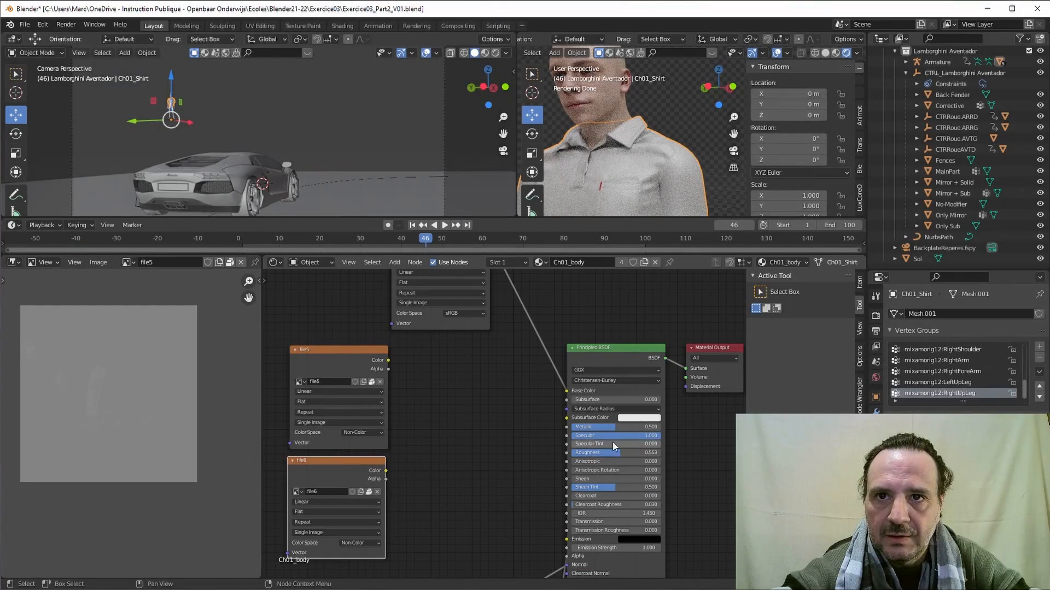
Set the Ch01_body Principled BSDF's Specular to 0 and Roughness to 1.0
left_click_drag(654, 436, 624, 440)
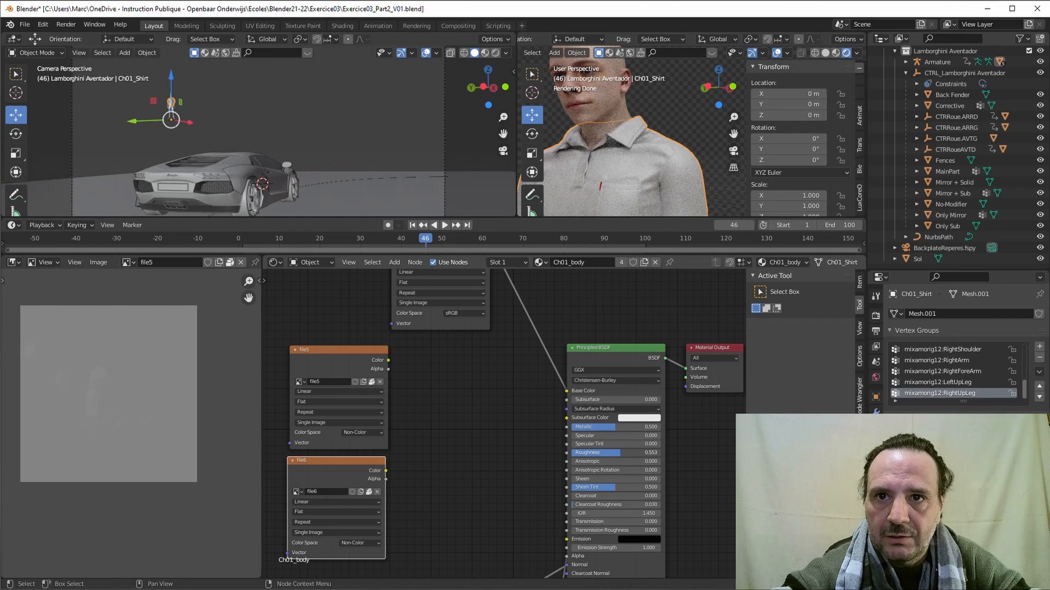
double_click(649, 453)
type("1.0")
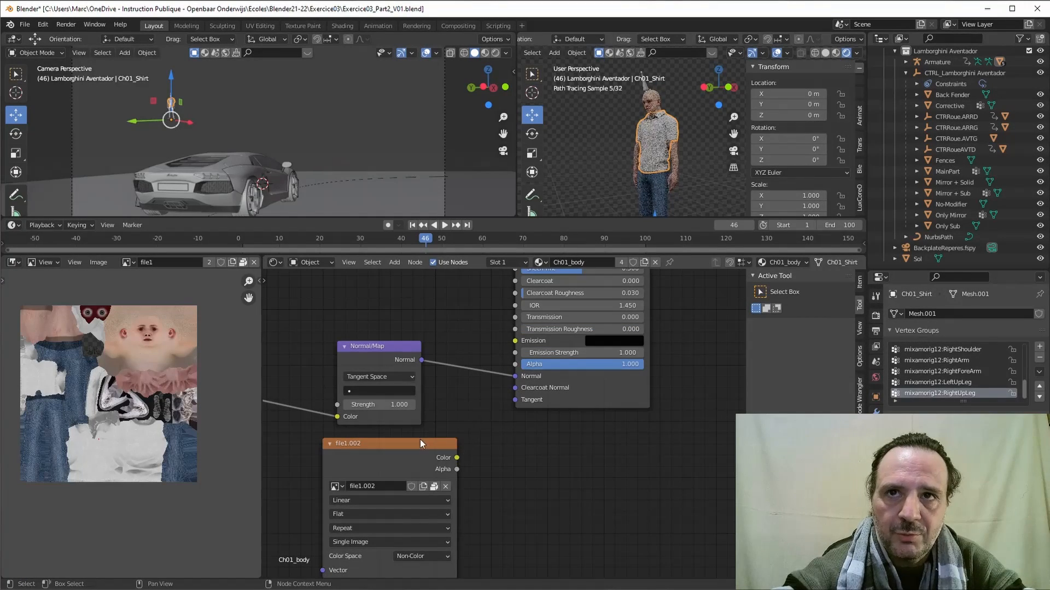
Move the file1.002 node clear of the Normal Map node and inspect the character's head in Rendered and Material Preview shading
left_click_drag(420, 440, 437, 438)
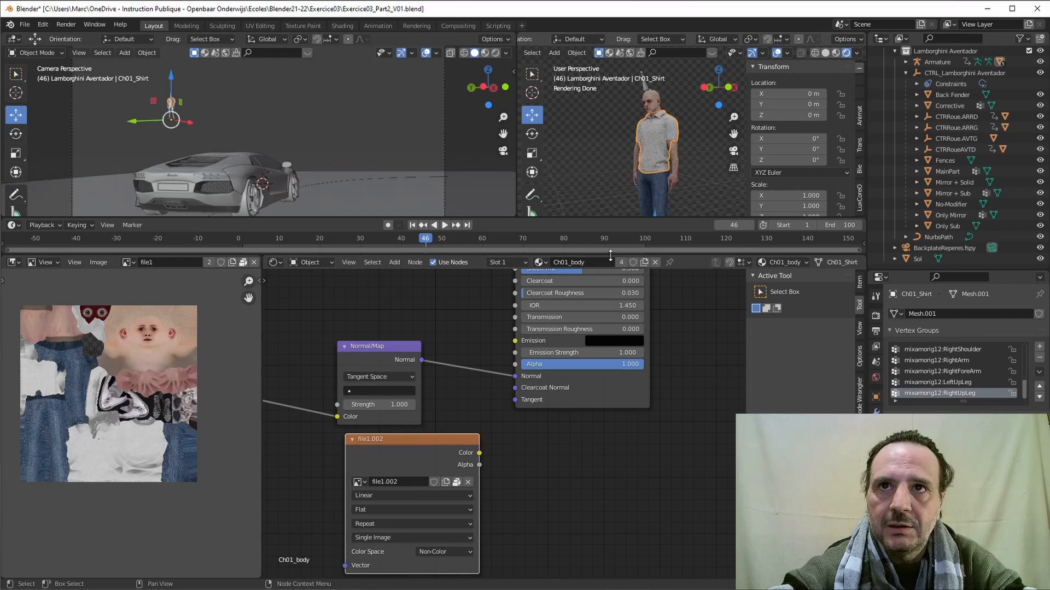
scroll(619, 122, "up", 7)
middle_click_drag(621, 121, 631, 156)
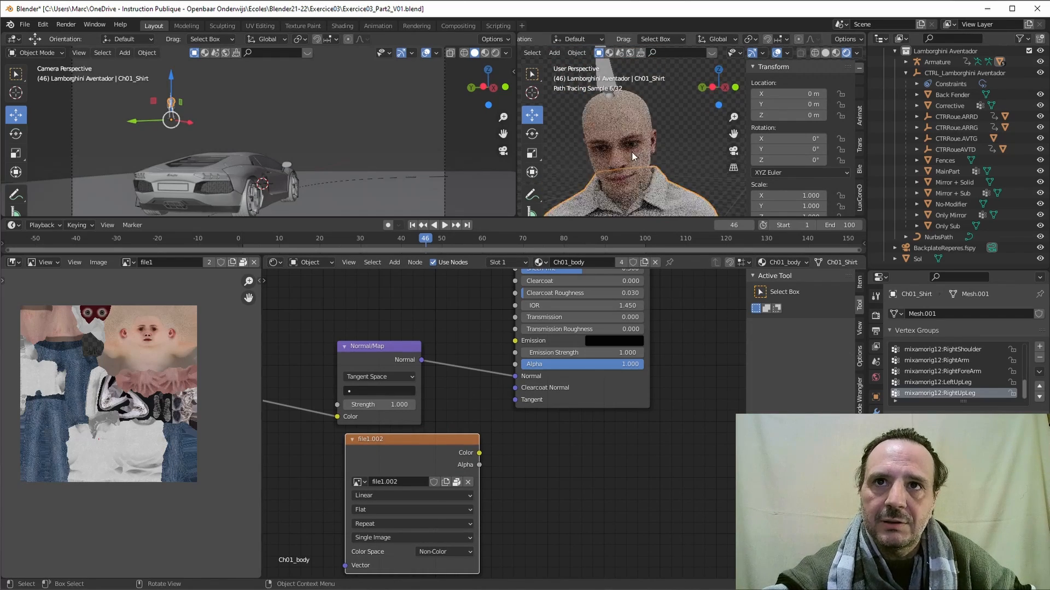
scroll(631, 153, "up", 2)
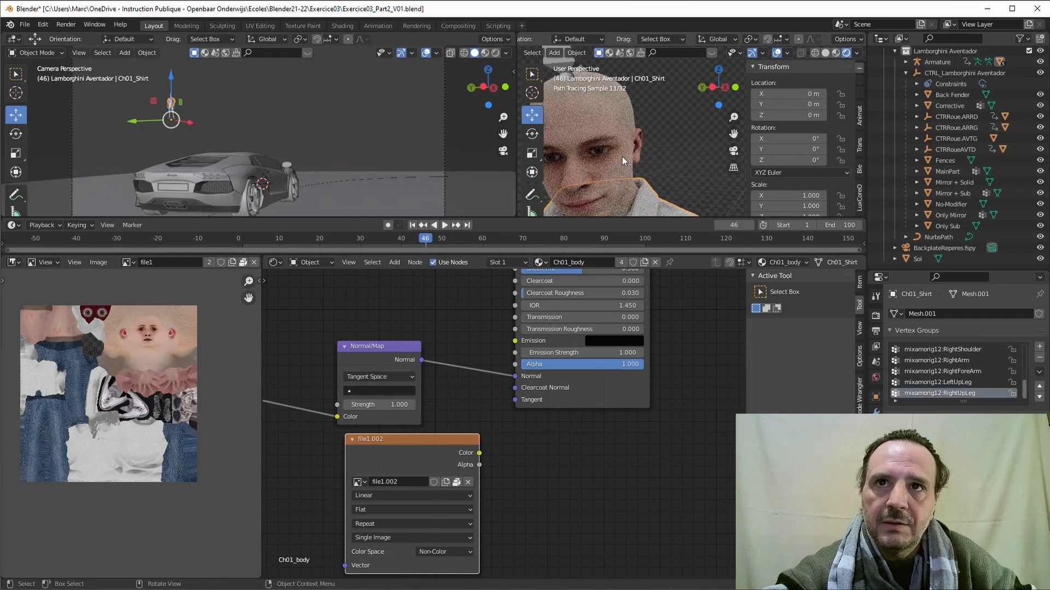
left_click(834, 53)
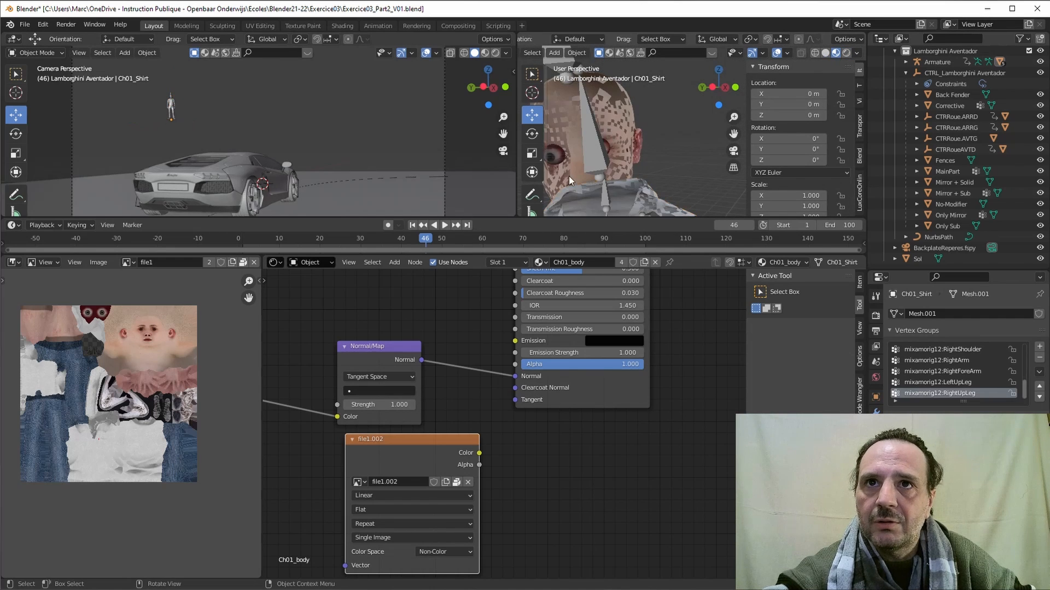
middle_click_drag(568, 176, 612, 139)
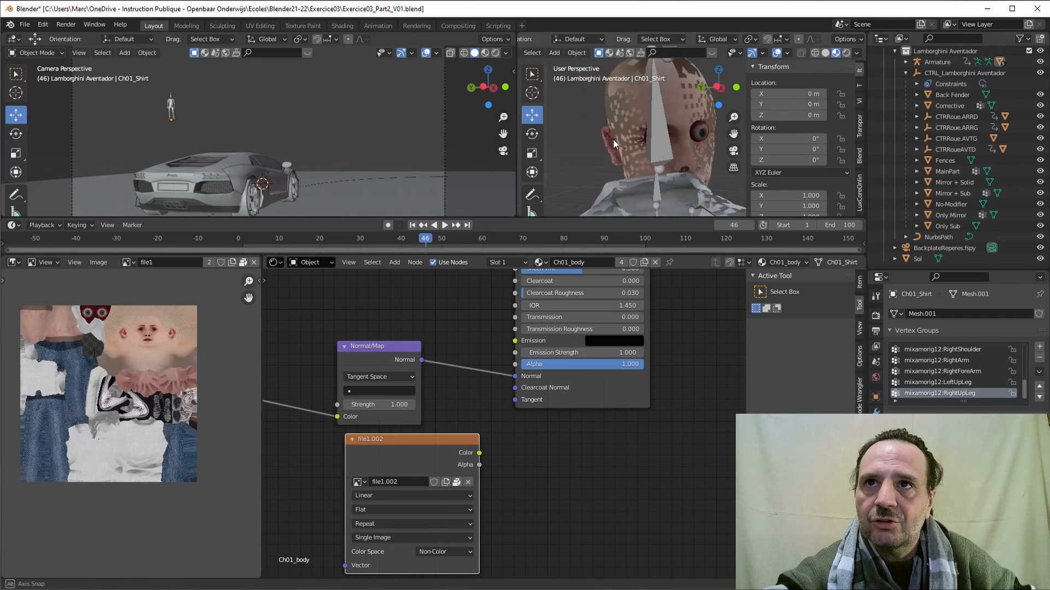
Return the character viewport to Solid shading and delete the Ch01_Eyelashes object
left_click(825, 53)
left_click(663, 114)
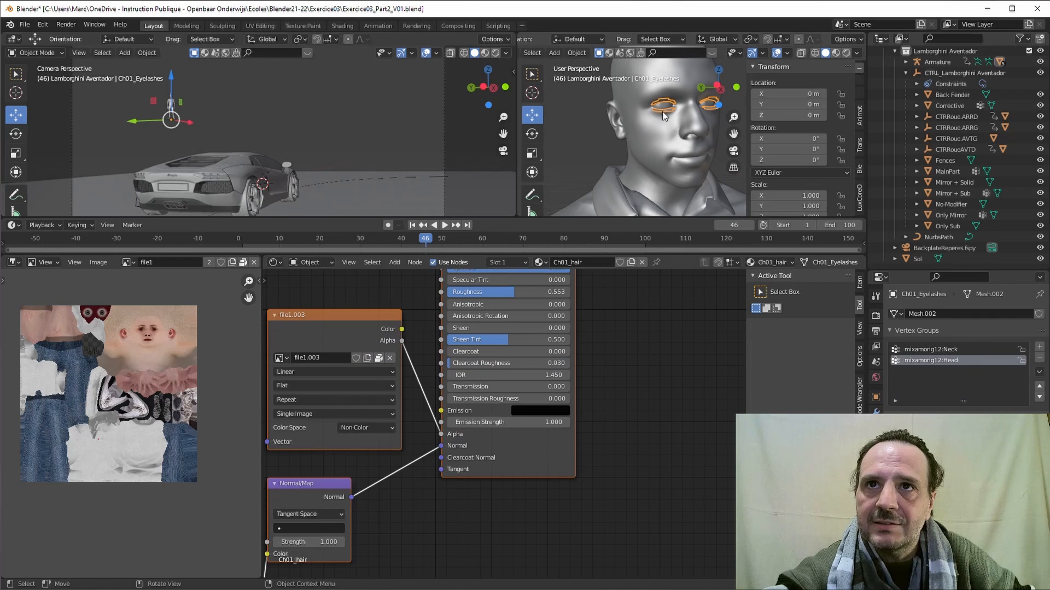
key("Delete")
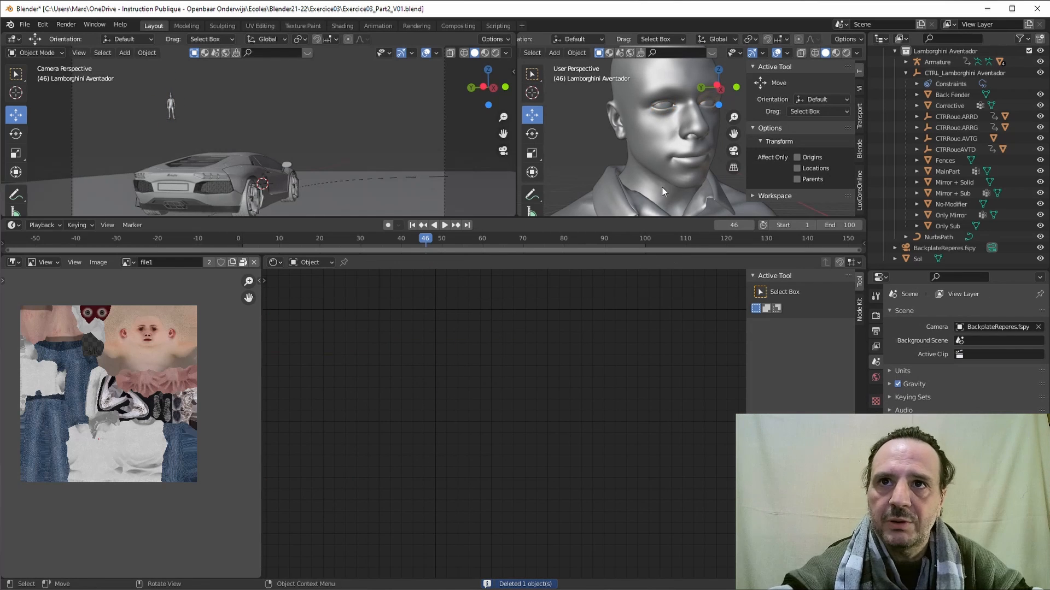
Select the character's trousers, Ch01_Pants, to bring up their Ch01_body material
scroll(643, 186, "down", 4)
scroll(643, 187, "down", 5)
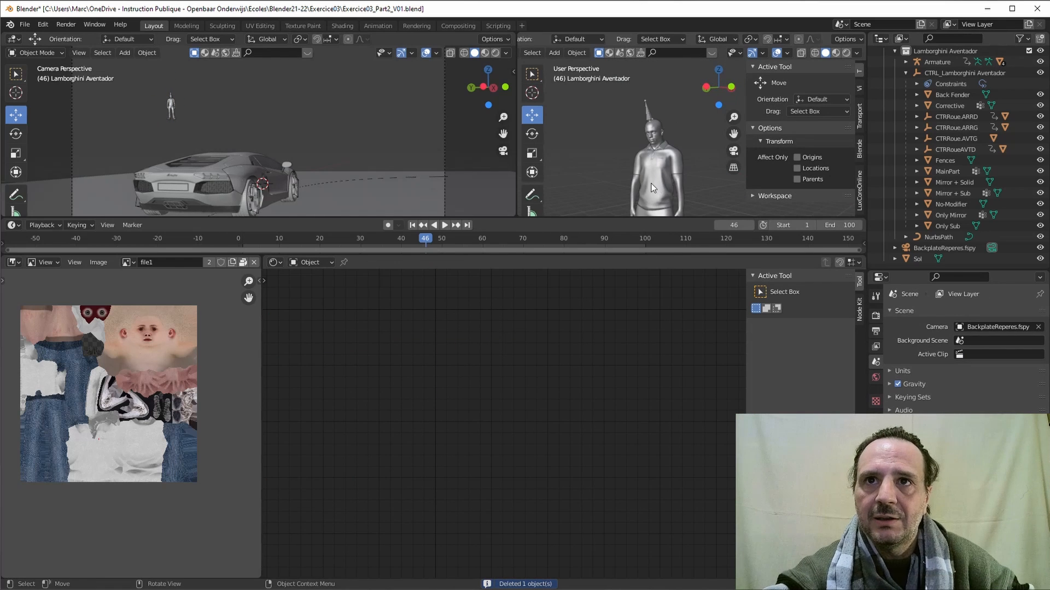
middle_click_drag(643, 183, 661, 143)
left_click(644, 147)
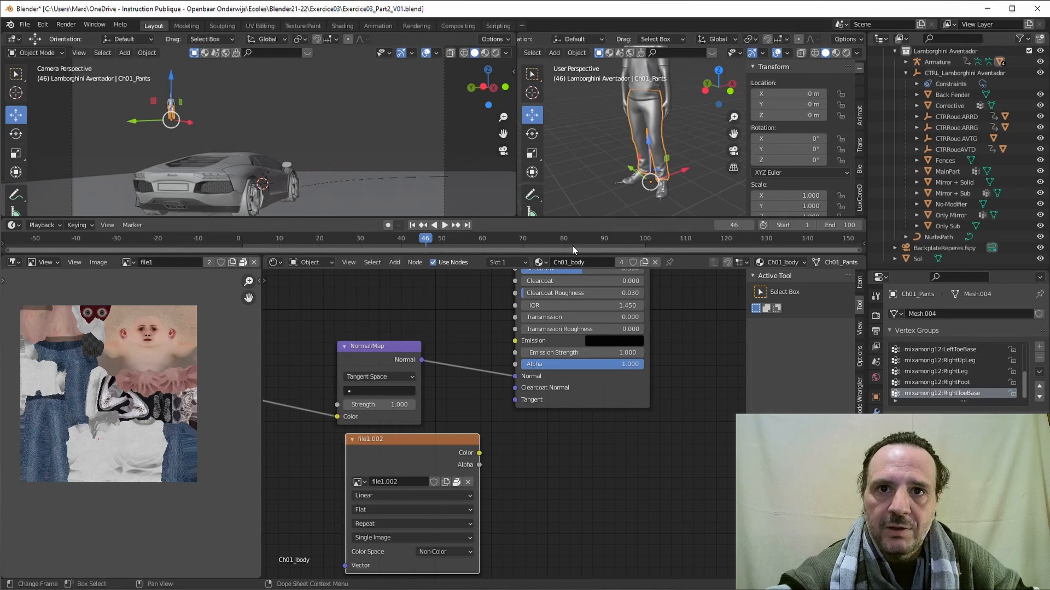
Tidy the Ch01_body node graph, placing the Material Output beside the Principled BSDF and clearing file1.002 from below the Normal Map
scroll(487, 400, "down", 3)
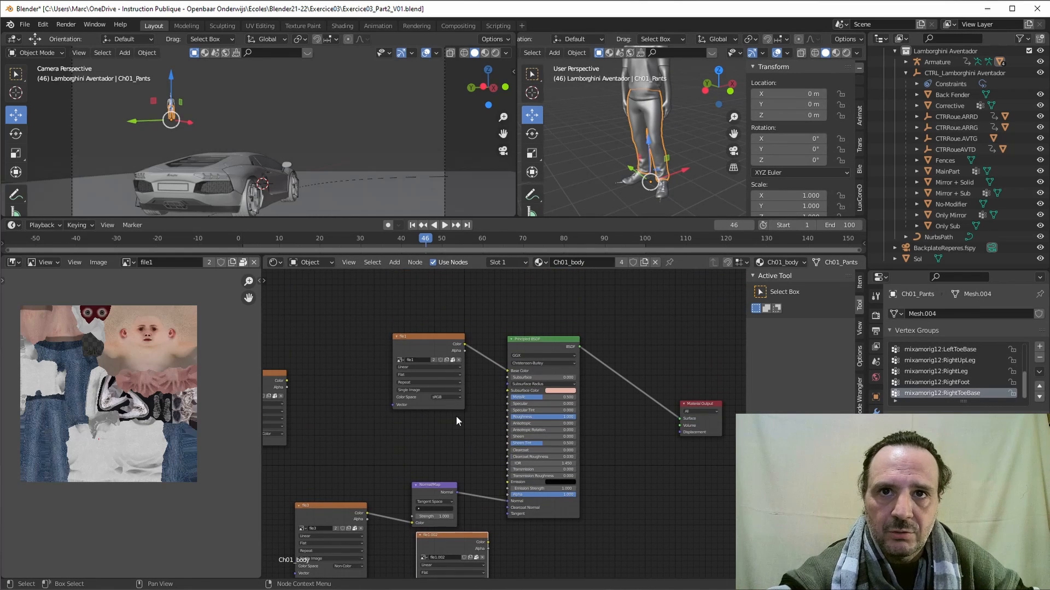
left_click_drag(437, 346, 442, 358)
middle_click_drag(293, 412, 441, 383)
left_click_drag(397, 347, 350, 310)
scroll(574, 421, "down", 1)
middle_click_drag(575, 421, 505, 394)
left_click_drag(528, 474, 375, 326)
middle_click_drag(375, 326, 461, 352)
left_click_drag(291, 275, 509, 453)
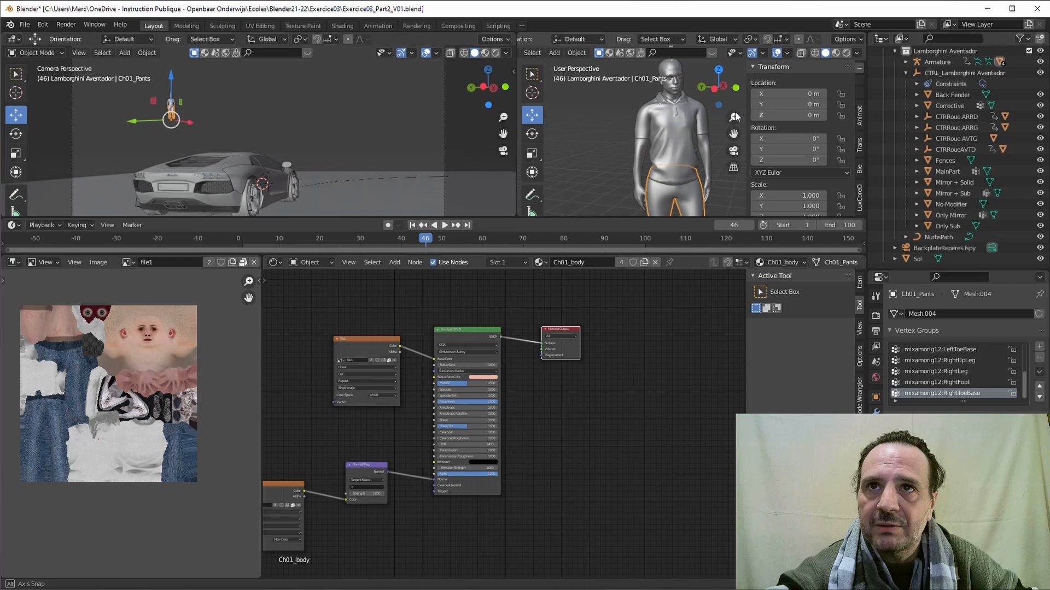
Select the car's Back Fender and examine the node graph of its indicator_white.back material
middle_click_drag(741, 113, 699, 120)
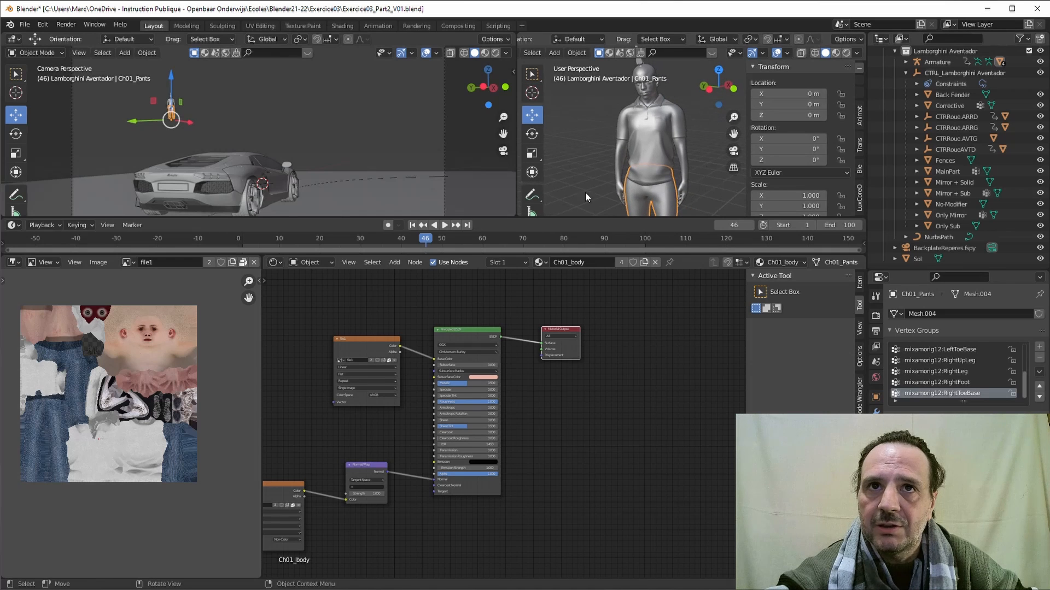
left_click(243, 184)
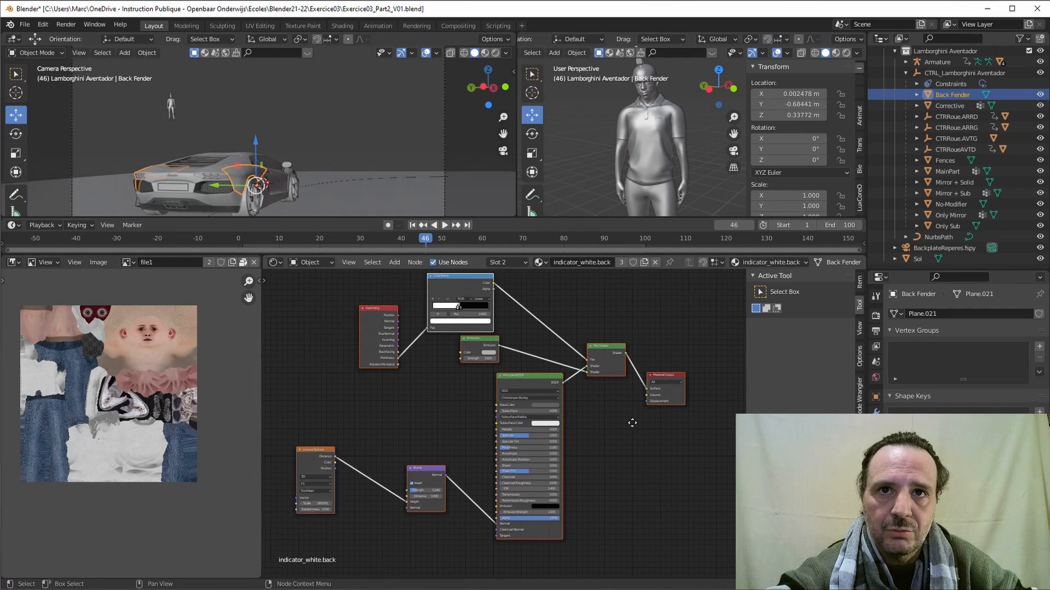
scroll(632, 422, "down", 2)
middle_click_drag(461, 350, 351, 350)
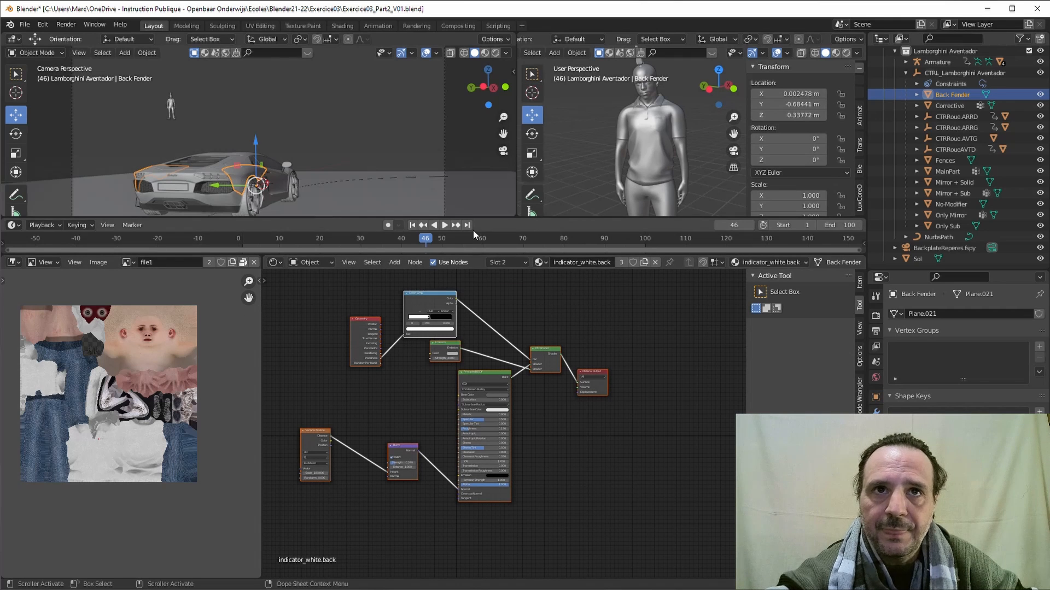
Select the car's MainPart and examine its car_paint node graph, including the RGB colour nodes and the two Principled BSDF shaders
left_click(216, 165)
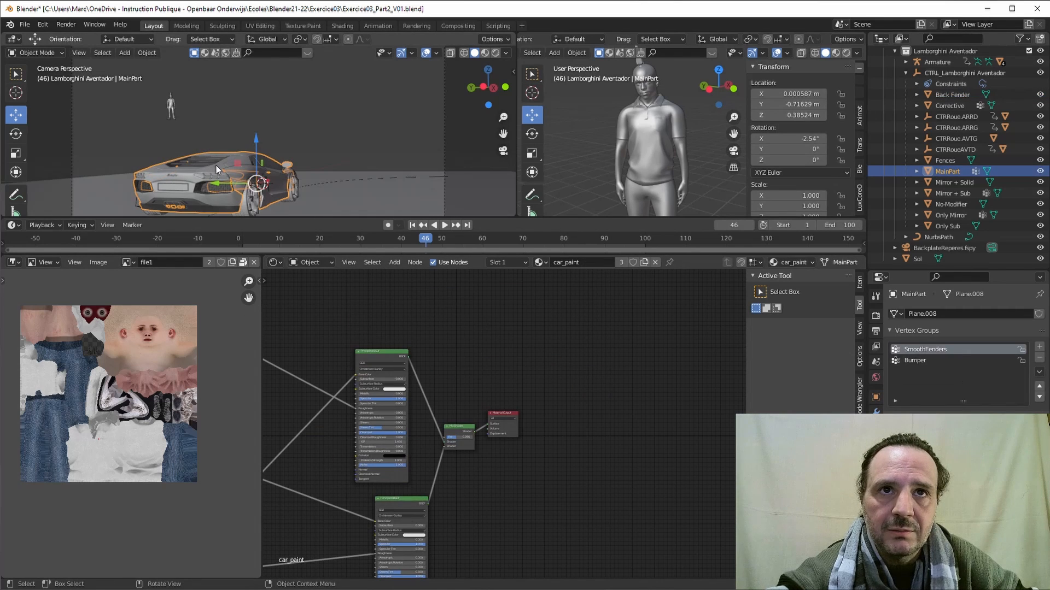
scroll(359, 300, "up", 2)
middle_click_drag(372, 402, 487, 369)
scroll(425, 405, "down", 2)
scroll(380, 437, "up", 1)
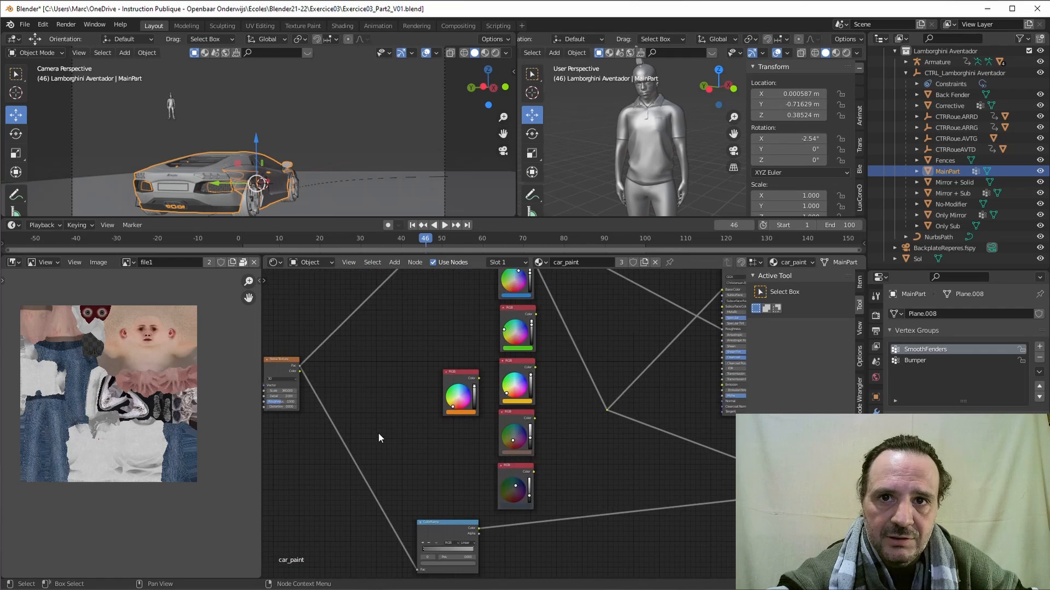
scroll(380, 437, "up", 2)
middle_click_drag(379, 438, 293, 450)
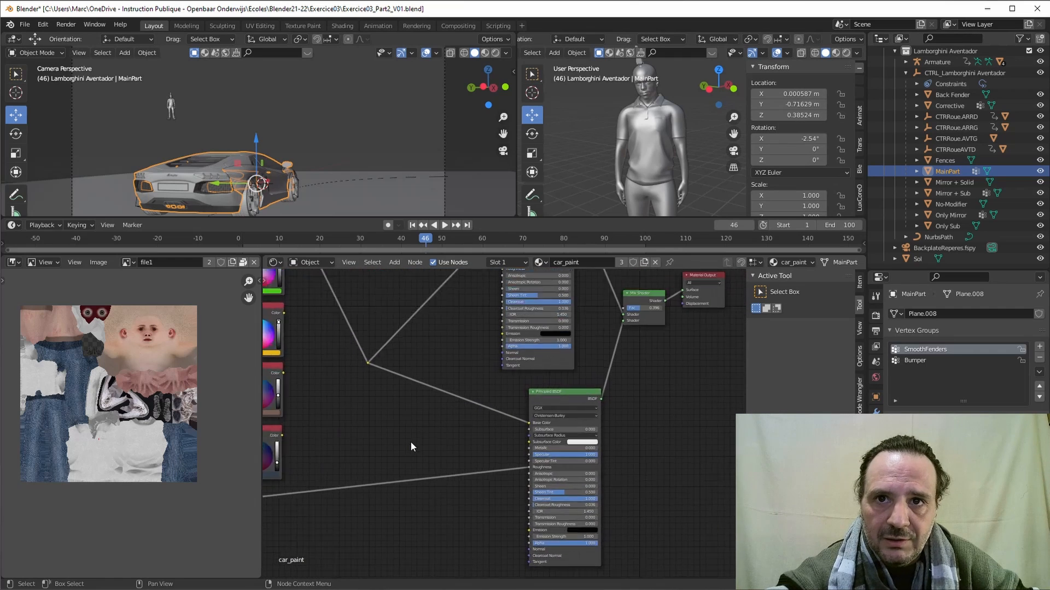
scroll(410, 442, "down", 3)
middle_click_drag(412, 347, 621, 429)
scroll(491, 350, "up", 6)
scroll(447, 335, "up", 1)
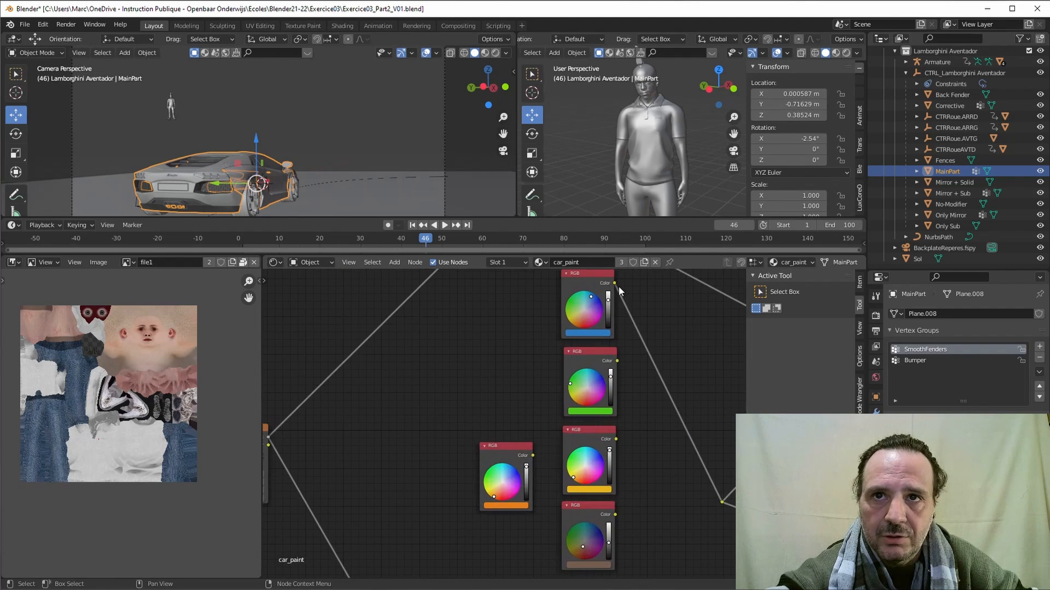
middle_click_drag(585, 337, 459, 322)
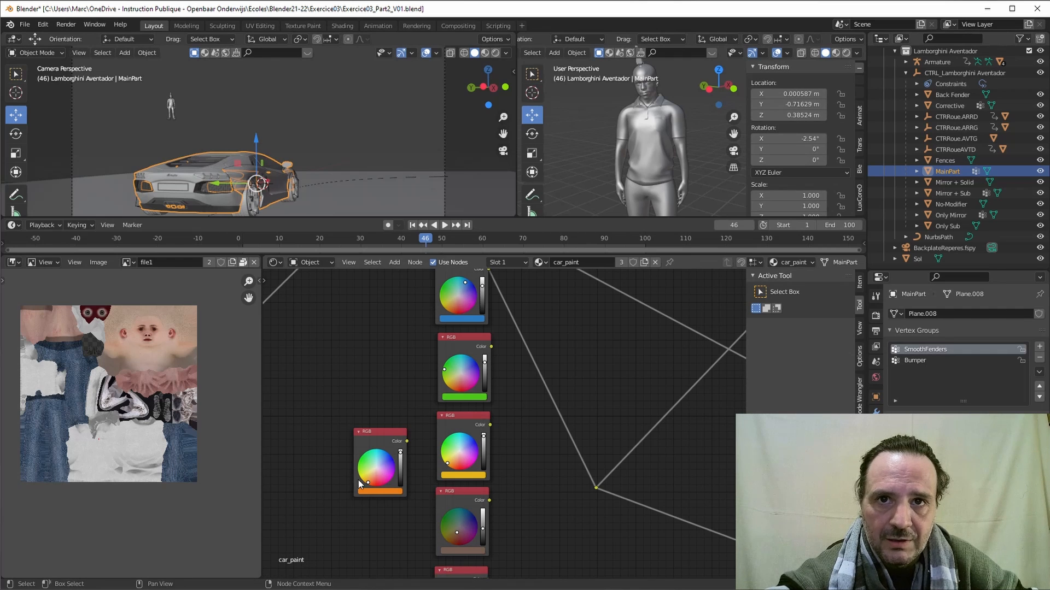
scroll(500, 514, "down", 3)
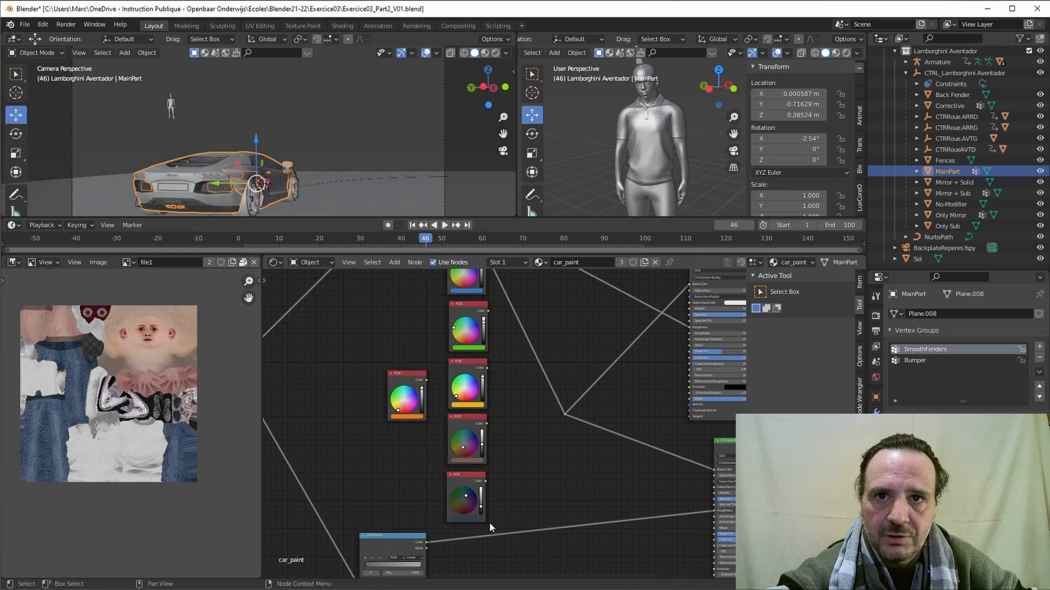
scroll(492, 520, "down", 4)
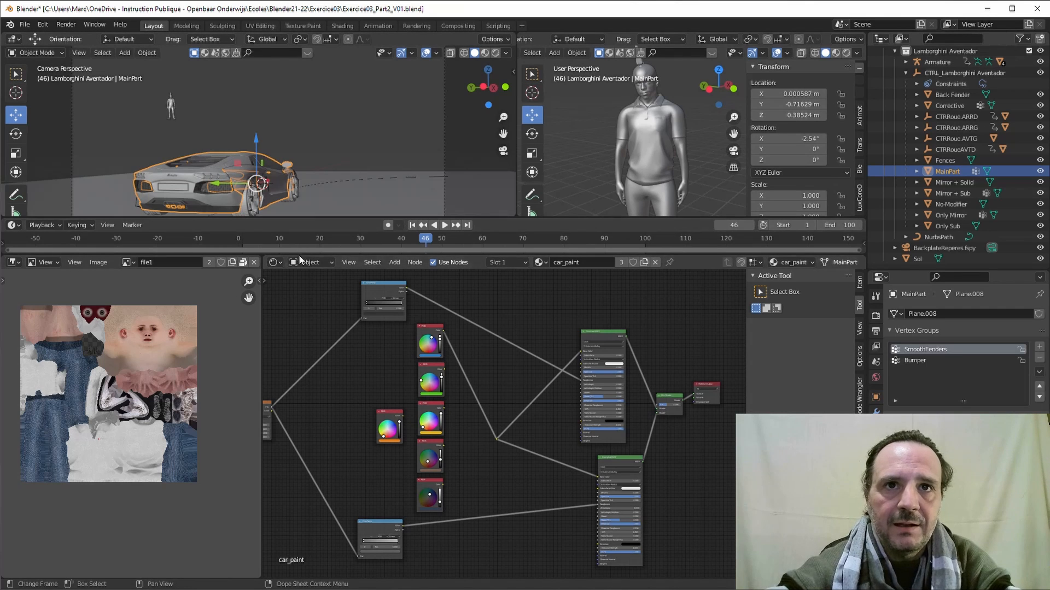
Enlarge the timeline, select the ground plane Sol and widen the node editor at the expense of the image editor
left_click_drag(339, 253, 339, 330)
left_click_drag(425, 235, 422, 267)
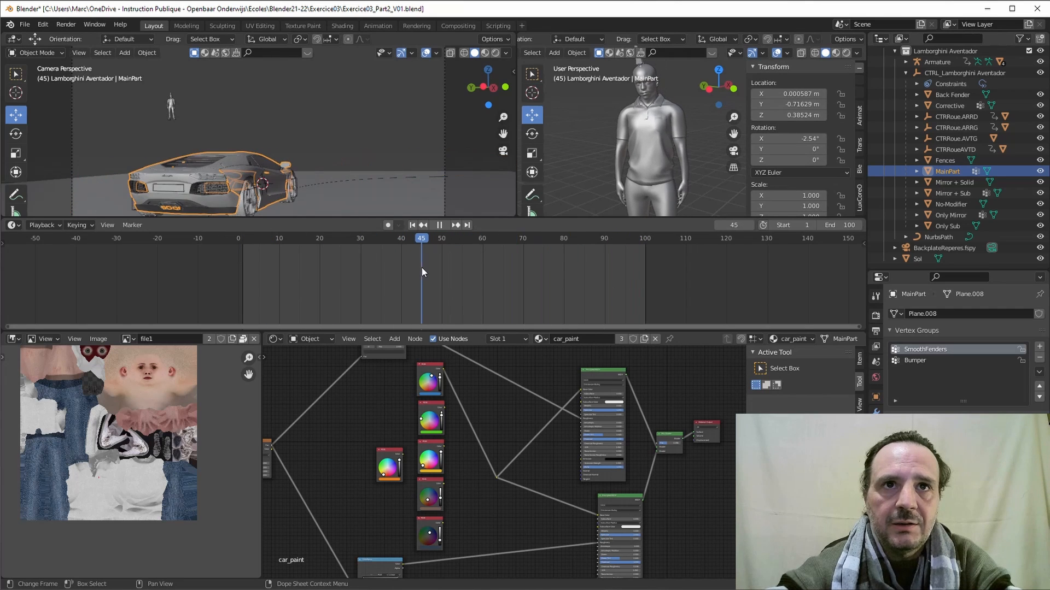
left_click(410, 195)
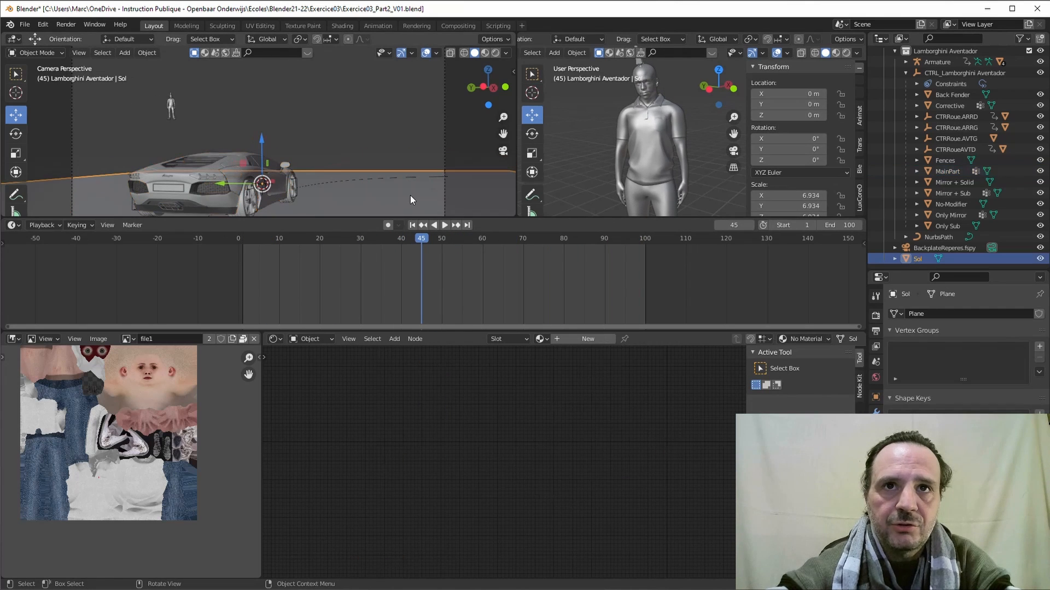
scroll(250, 293, "up", 1)
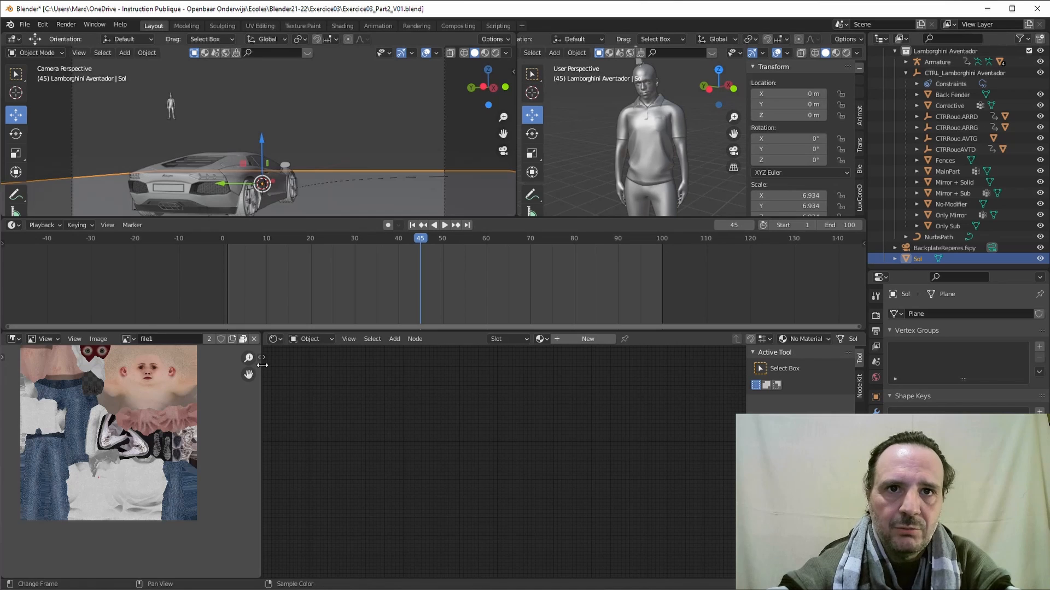
left_click_drag(261, 365, 147, 365)
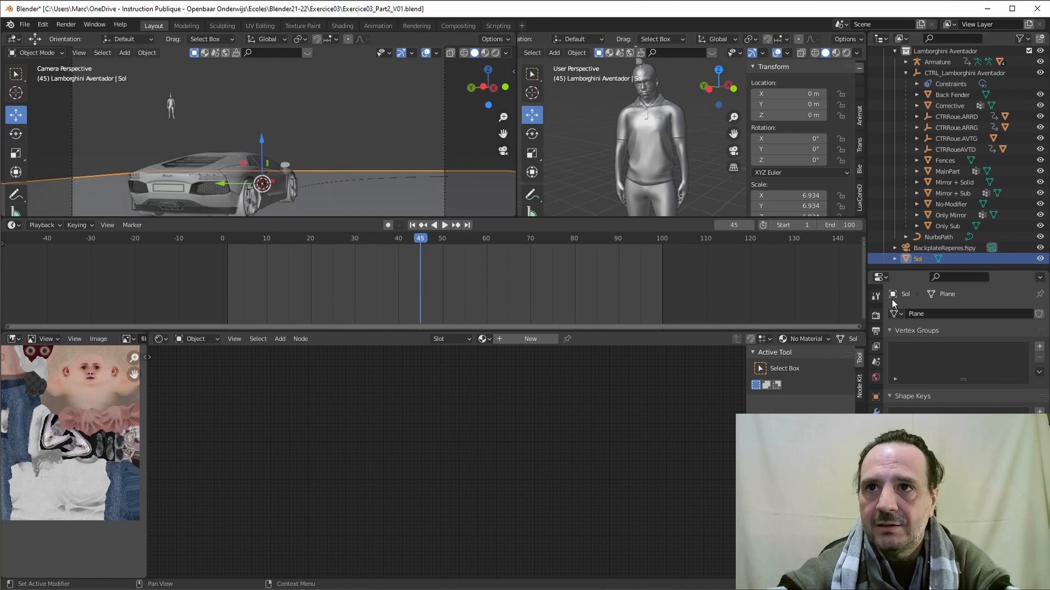
Bring up the ground plane's object visibility settings and check its Shadow Catcher option
left_click(875, 397)
scroll(874, 405, "down", 1)
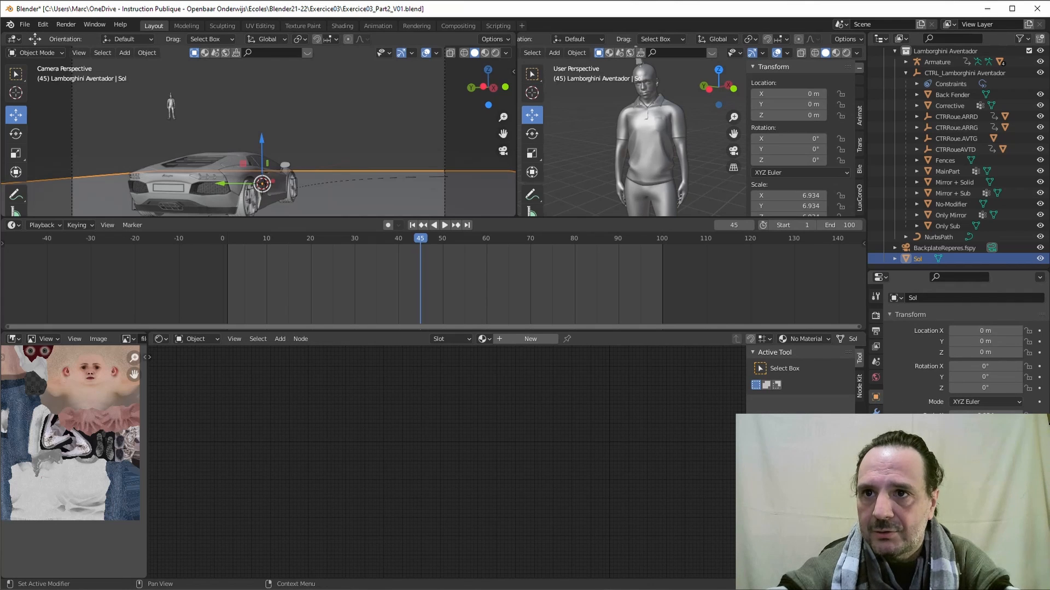
left_click(888, 313)
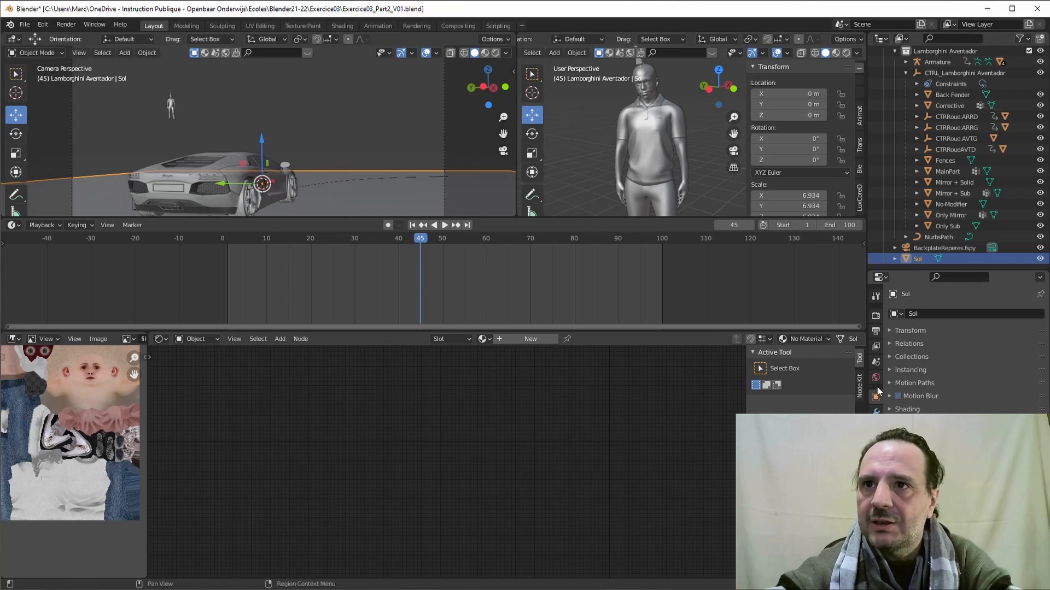
scroll(965, 356, "down", 3)
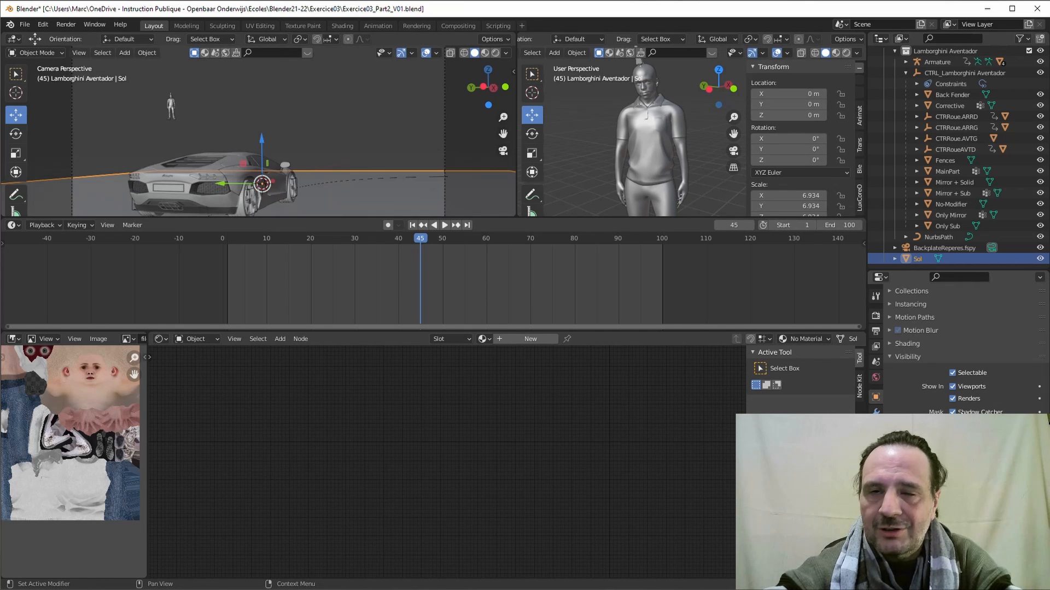
Enlarge the camera viewport, show it in Rendered shading and advance the animation to frame 83
left_click_drag(360, 218, 362, 261)
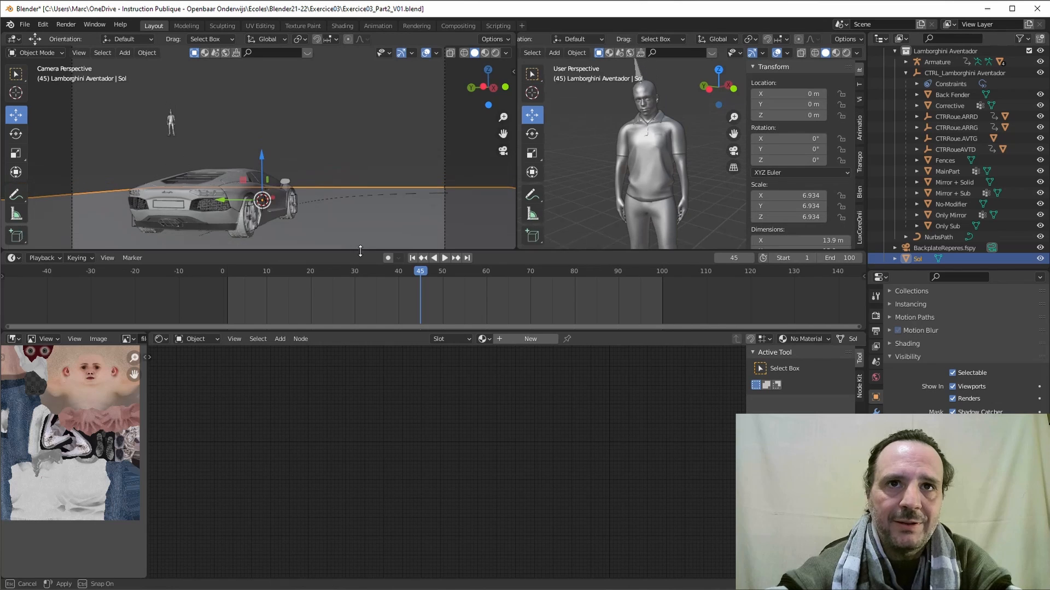
left_click(495, 53)
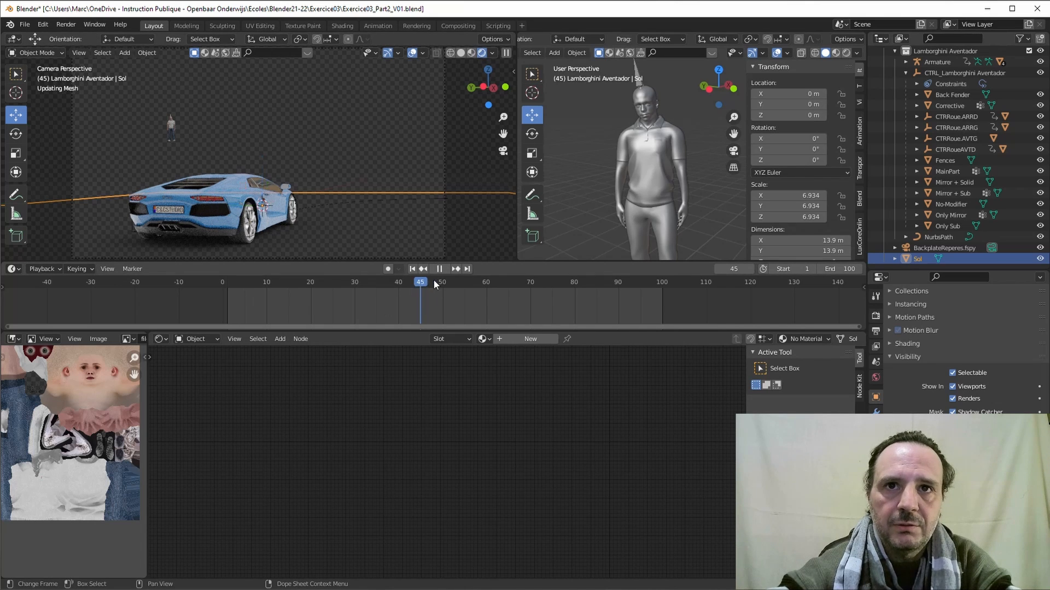
key("space")
left_click(530, 287)
key("space")
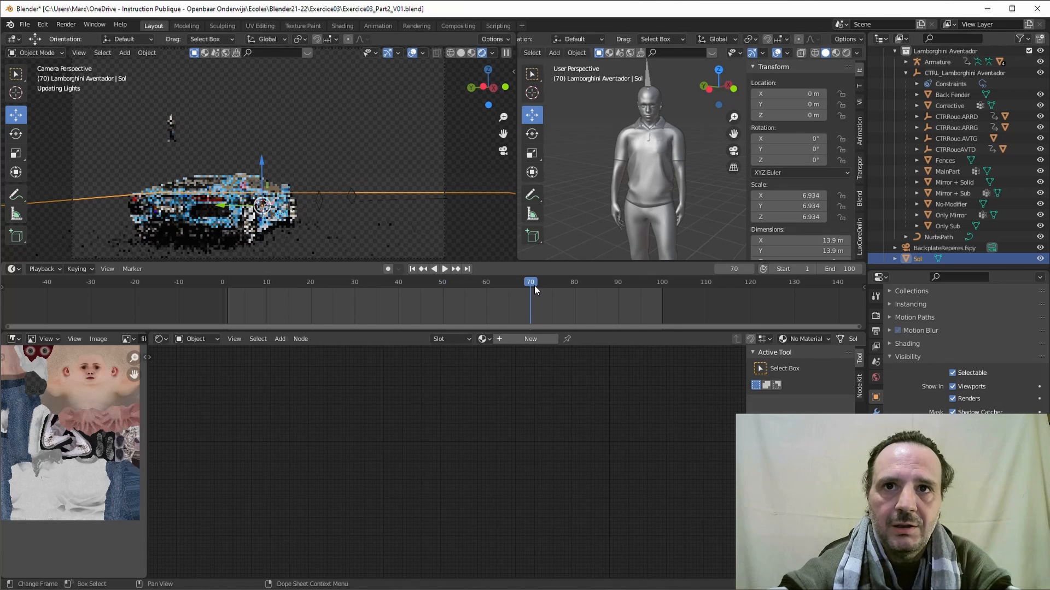
key("space")
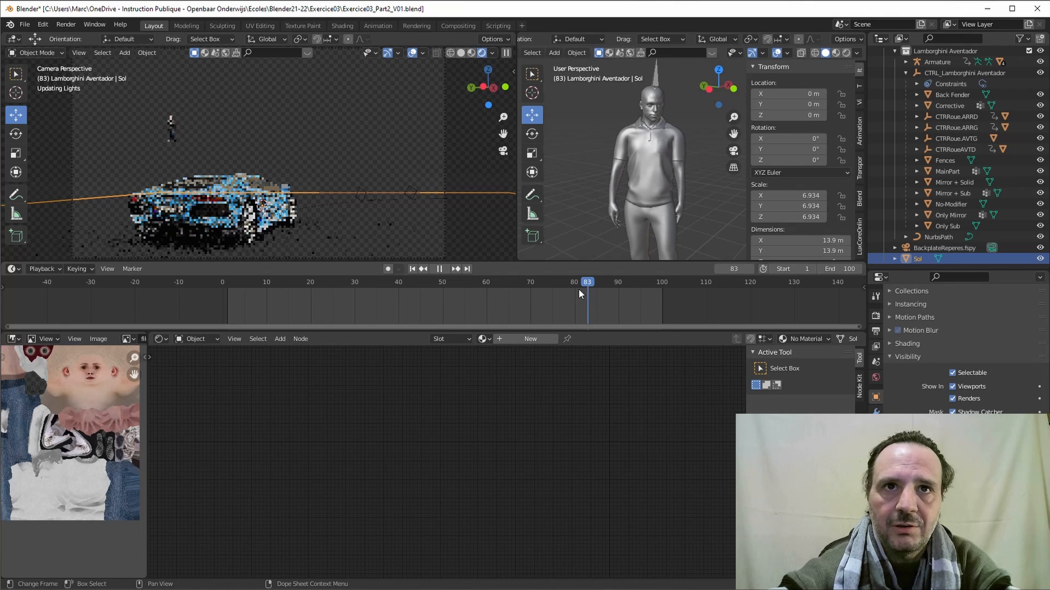
key("space")
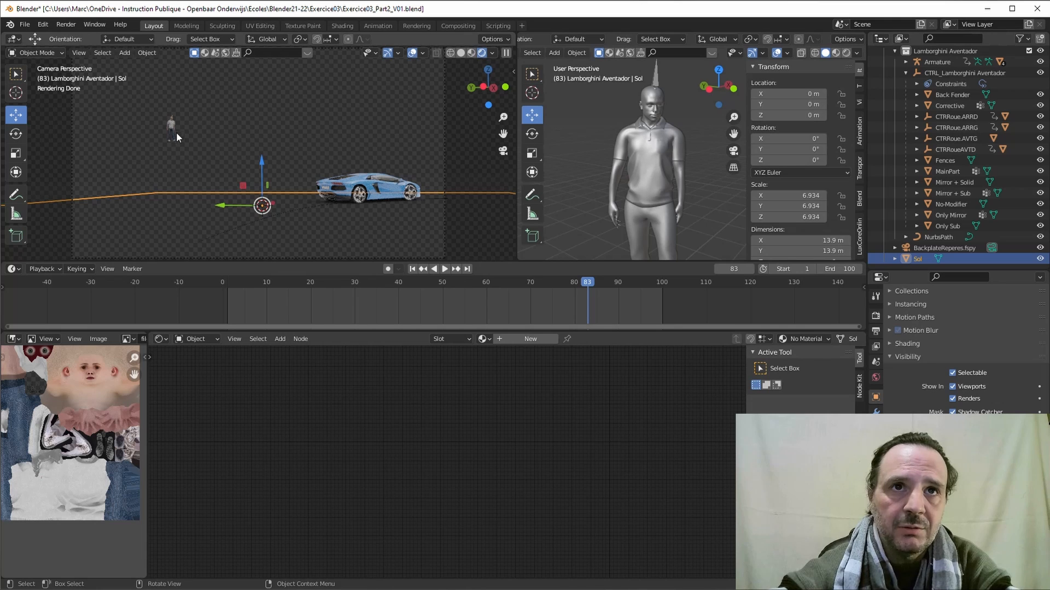
Slightly reduce the timeline's height and show the lens settings of the BackplateReperes.fspy camera
middle_click_drag(188, 126, 234, 165)
key("KP_0")
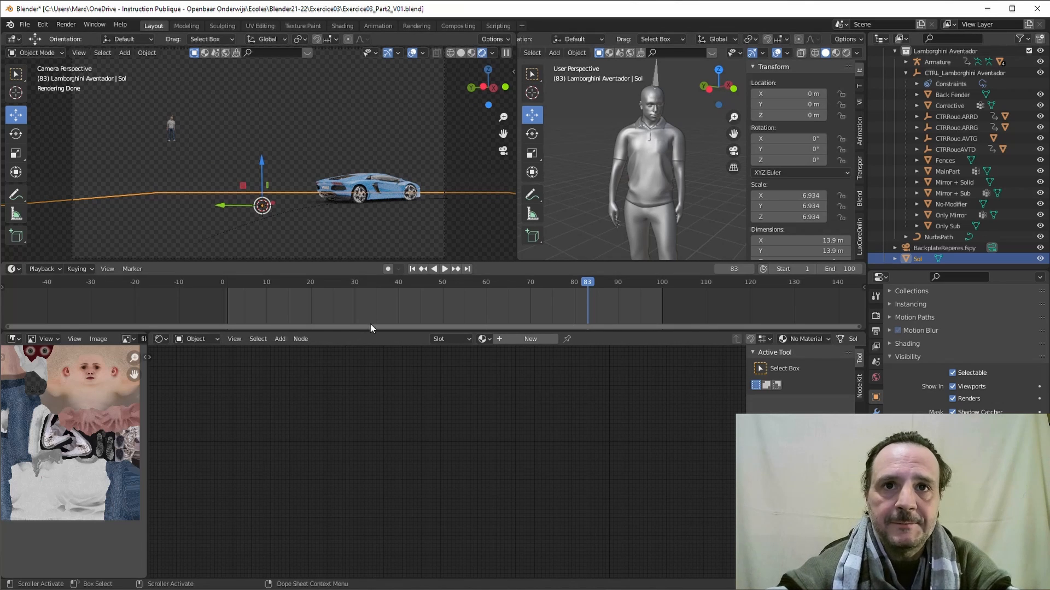
left_click_drag(369, 327, 369, 316)
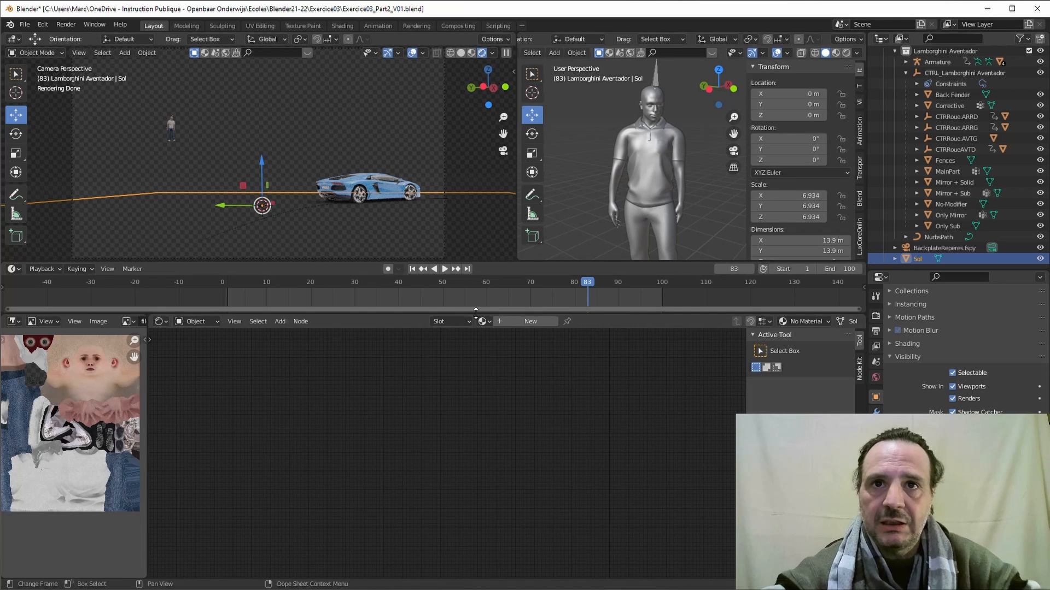
left_click_drag(481, 315, 474, 325)
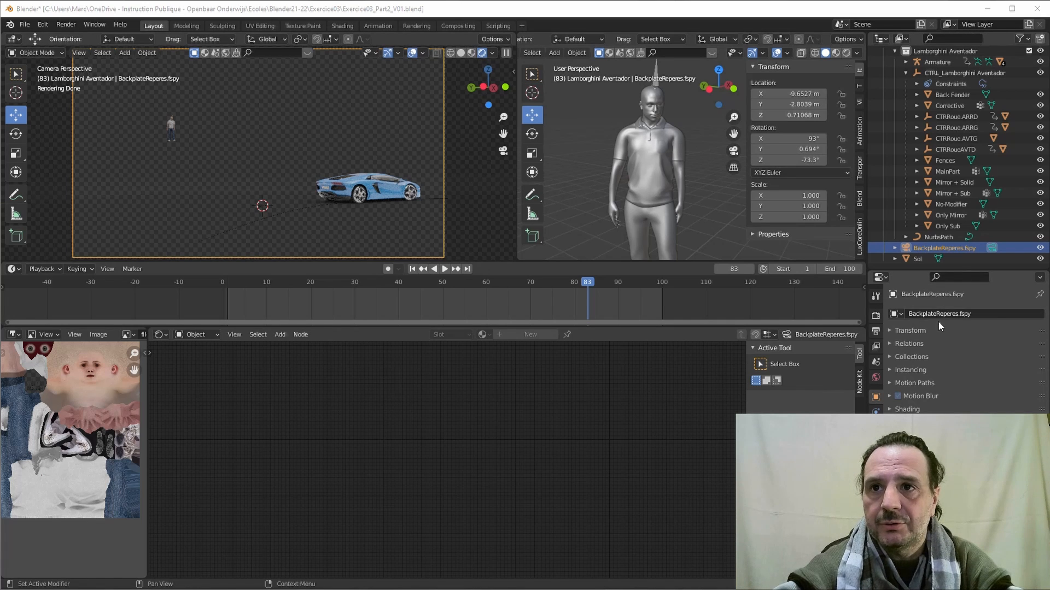
left_click(875, 427)
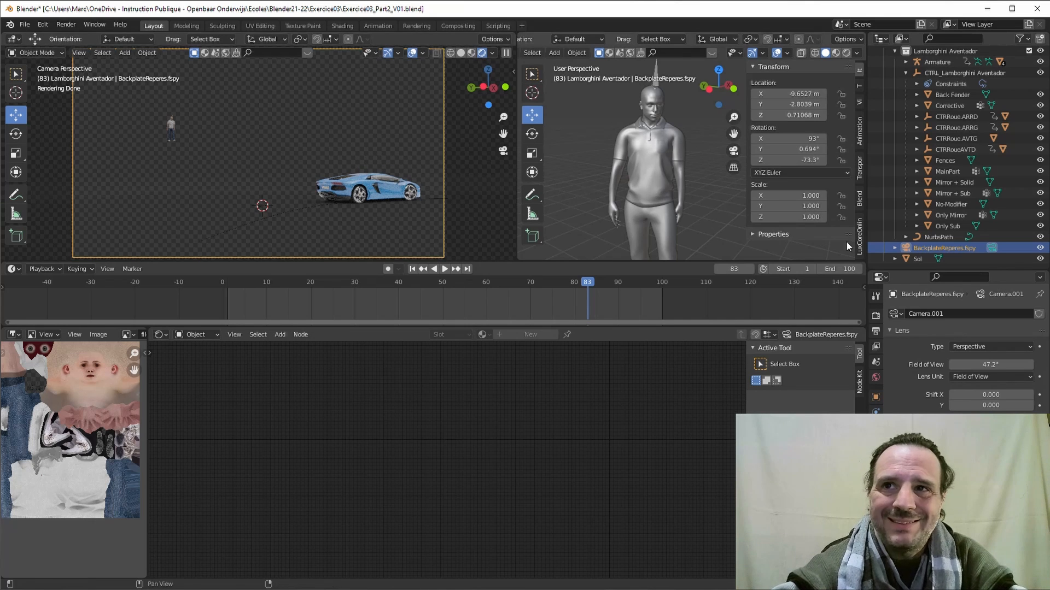
Start appending from another Blender file and browse to the Exercice00 folder inside Blender21-22
left_click(24, 24)
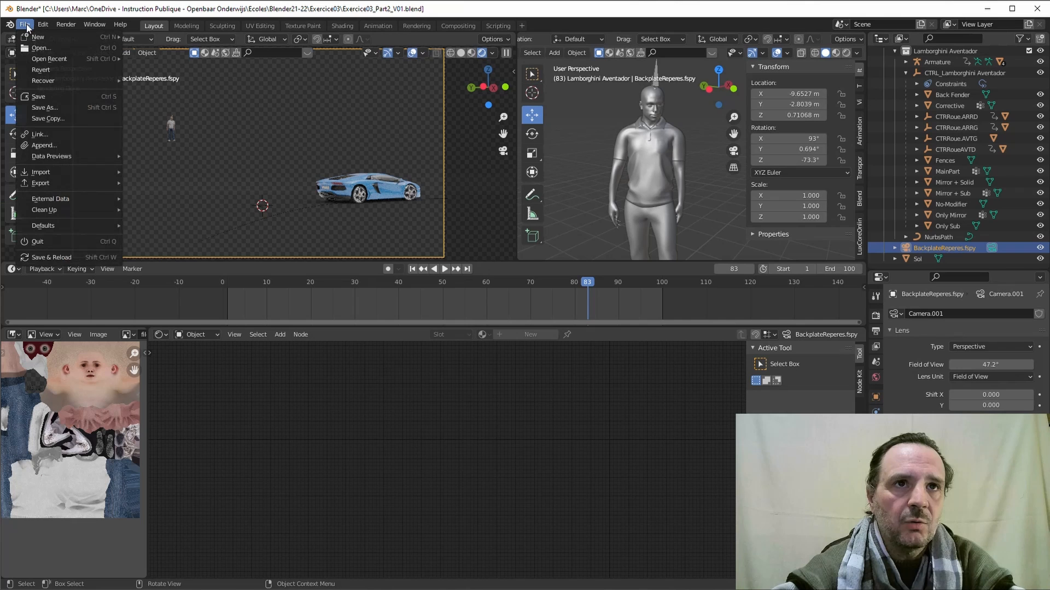
left_click(52, 144)
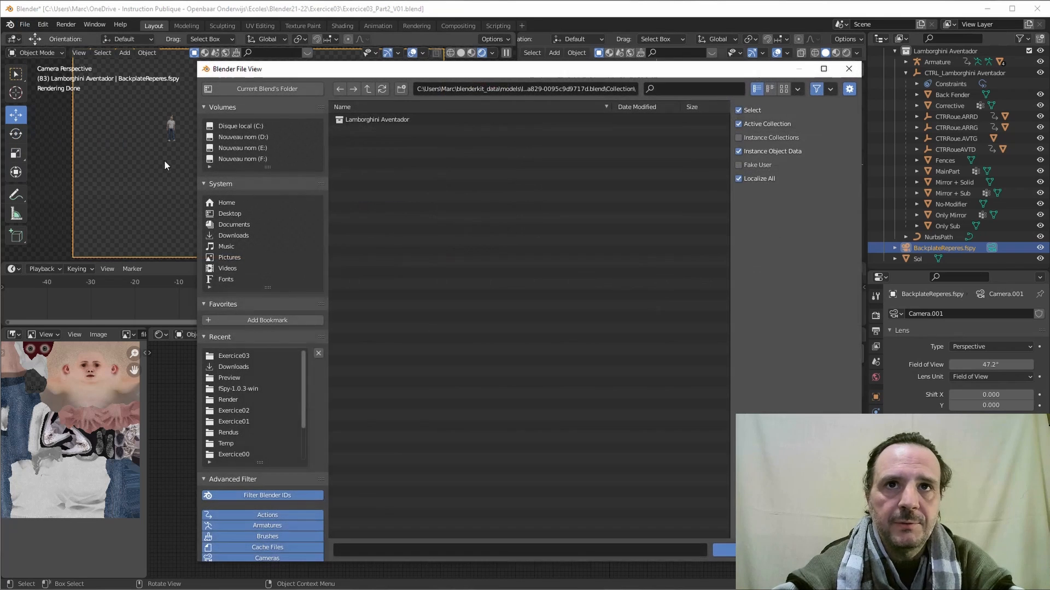
left_click(370, 89)
left_click(370, 89)
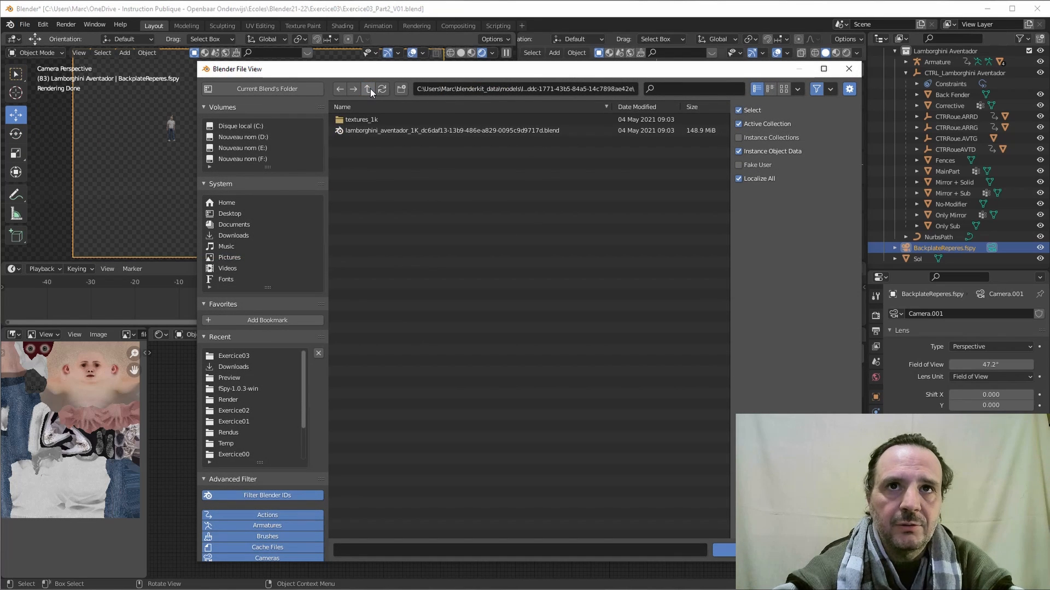
left_click(370, 88)
left_click(370, 89)
left_click(369, 89)
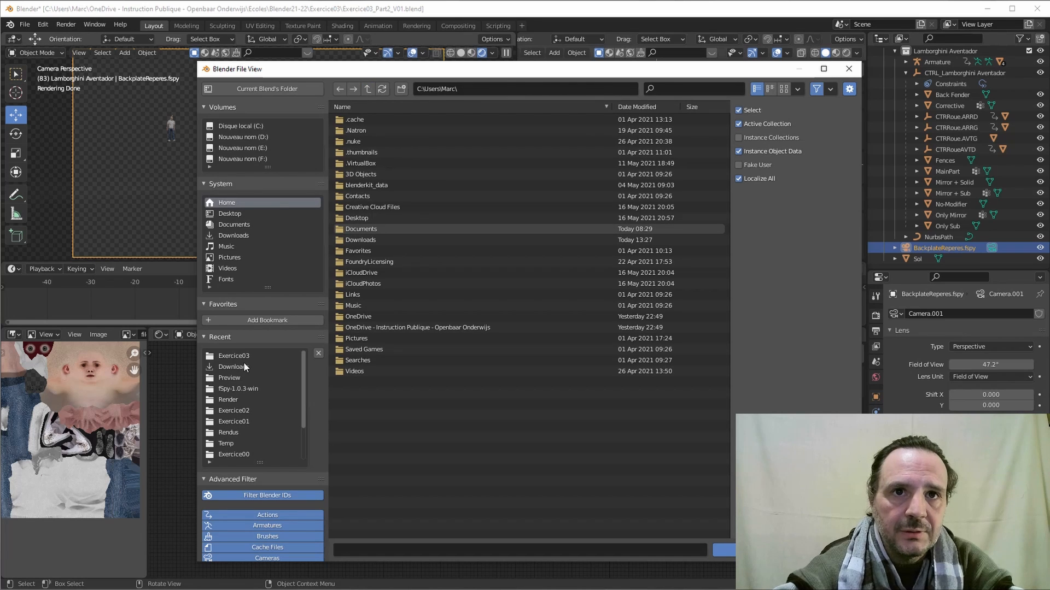
left_click(238, 354)
left_click(367, 89)
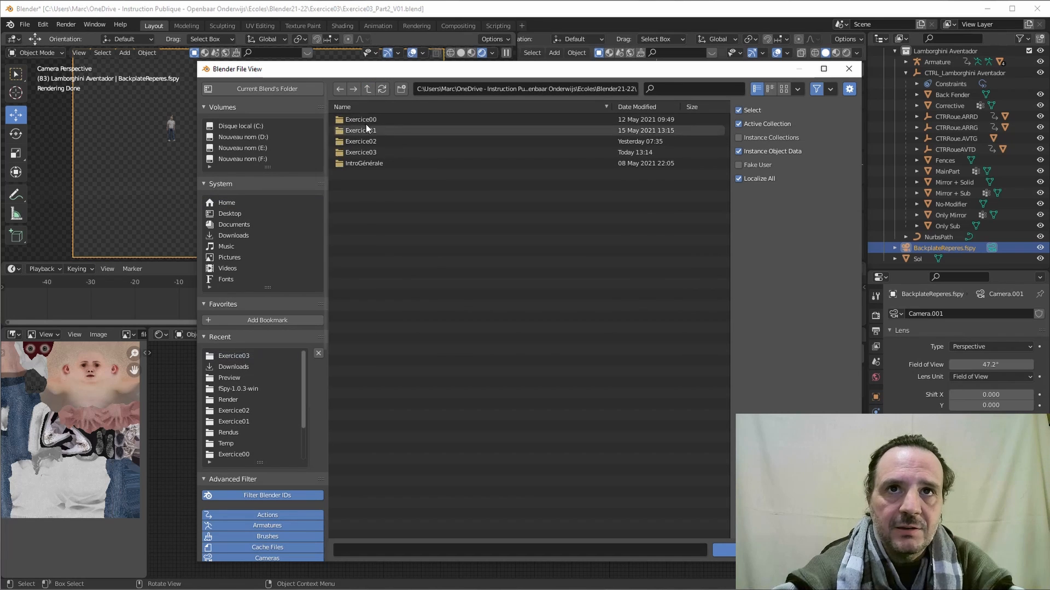
double_click(366, 129)
left_click(368, 89)
double_click(362, 119)
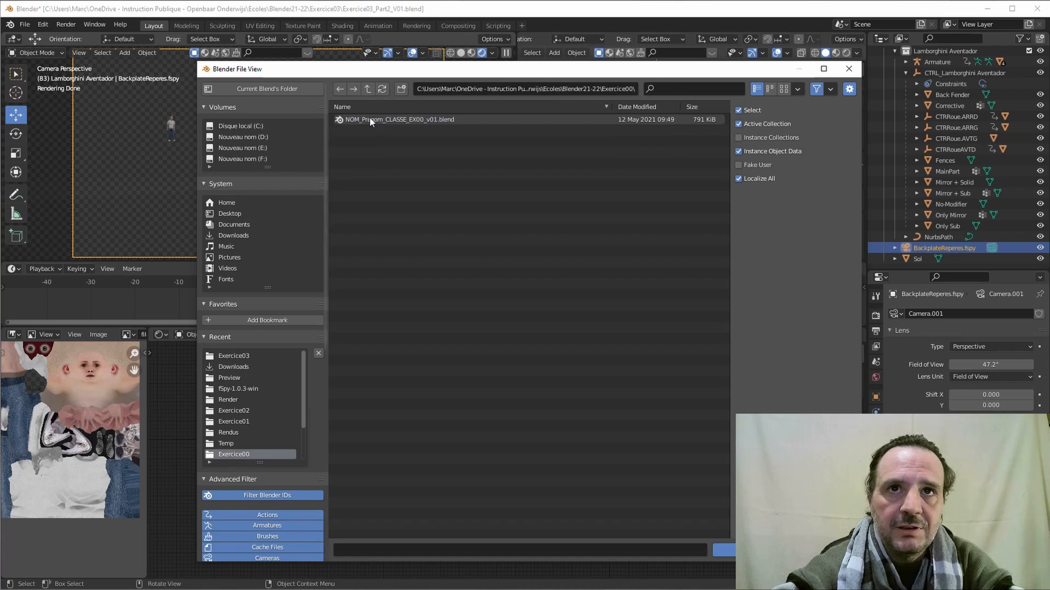
Append the Camera and Text objects from NOM_Prenom_CLASSE_EX00_v01.blend
double_click(372, 119)
double_click(353, 207)
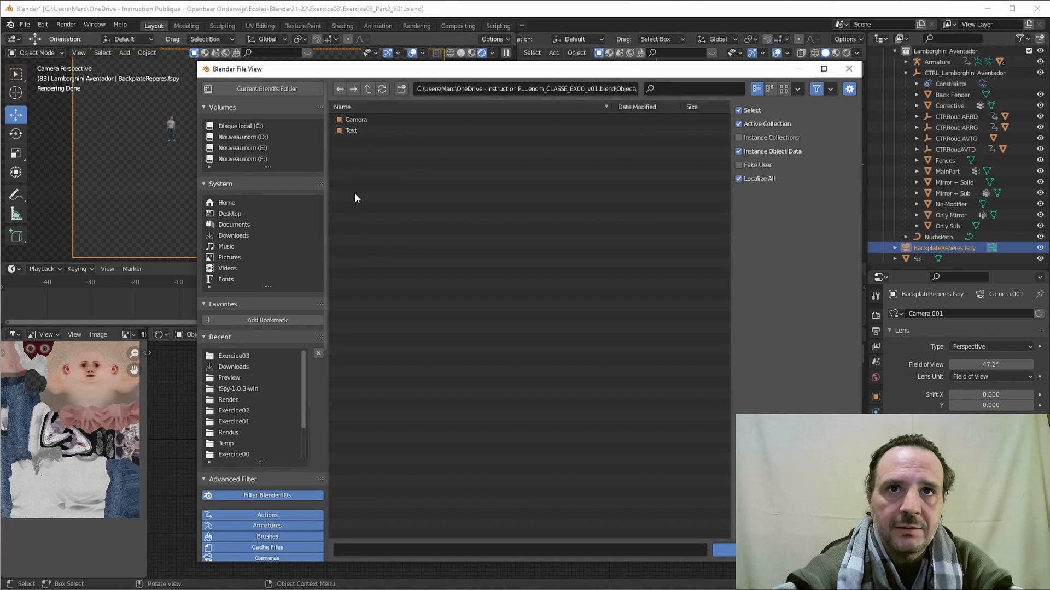
left_click(355, 119)
left_click(350, 130, "shift")
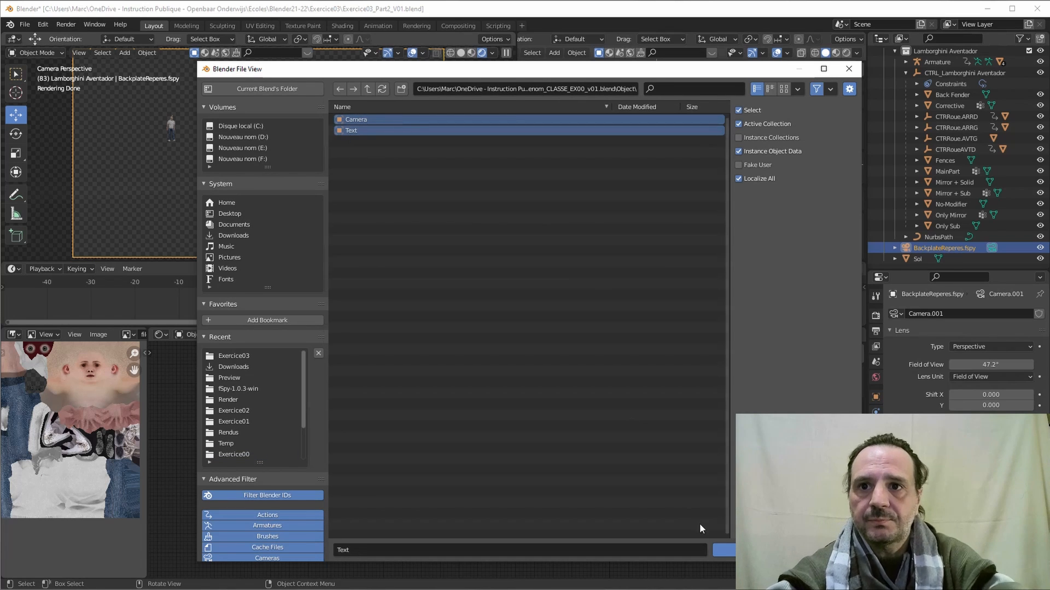
left_click(721, 550)
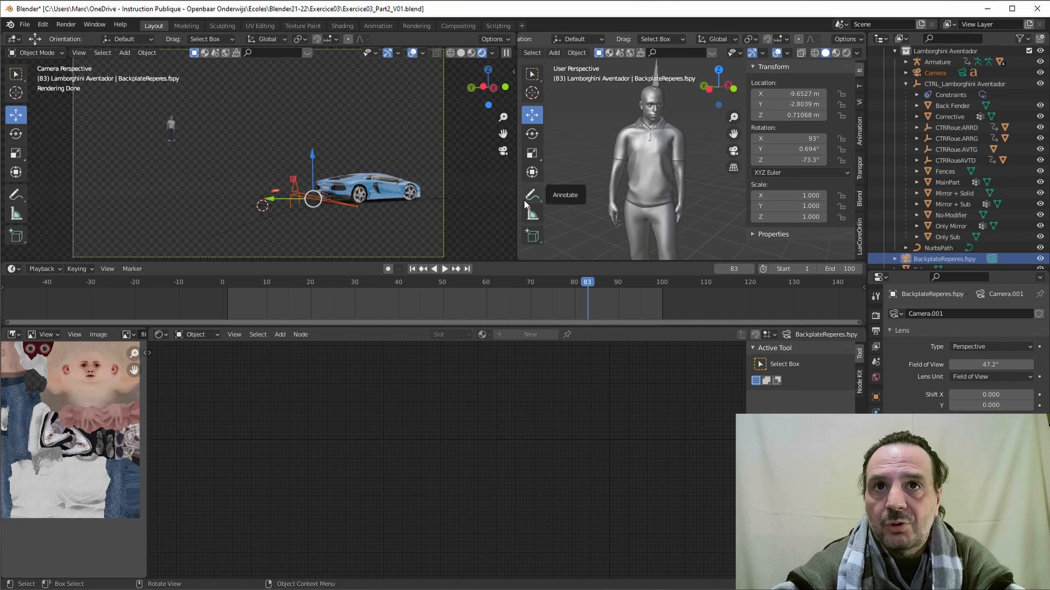
Select the appended Camera and enlarge the 3D viewports, showing the whole ground plane and both cameras in the user perspective view
left_click(304, 198)
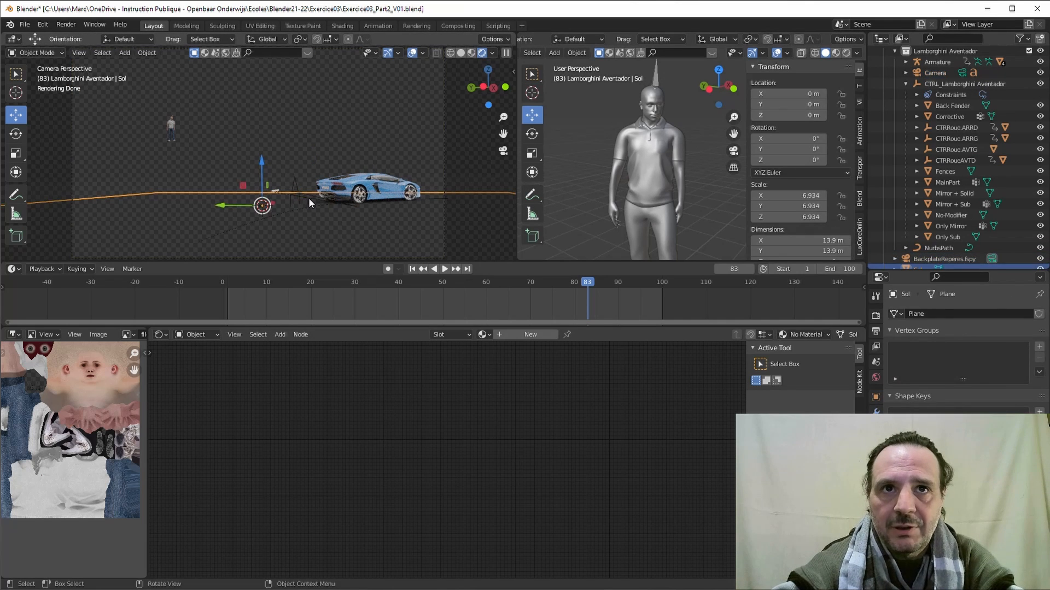
left_click(308, 198)
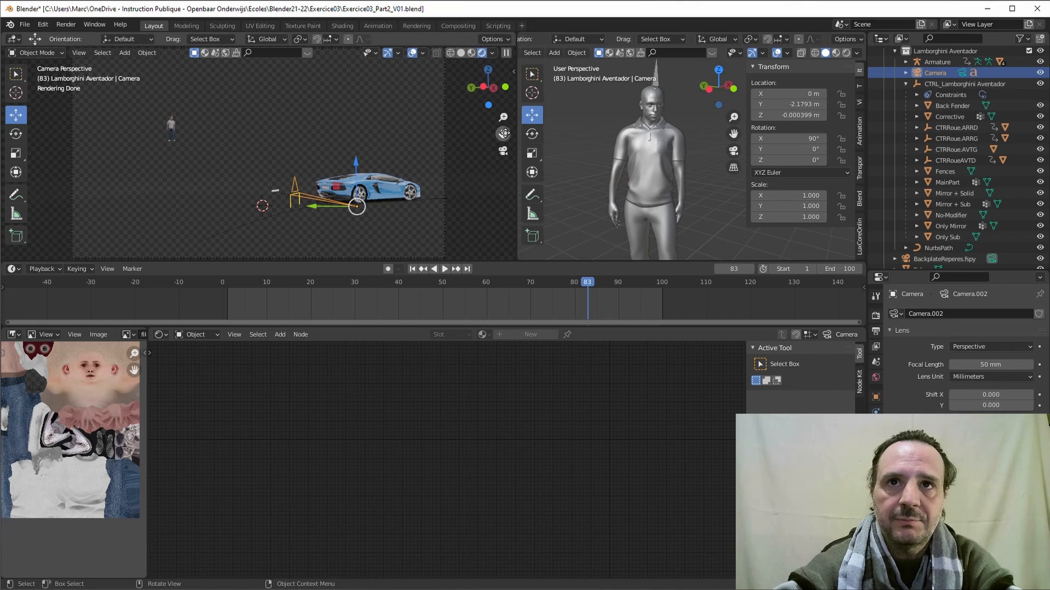
scroll(615, 176, "down", 3)
scroll(613, 182, "down", 5)
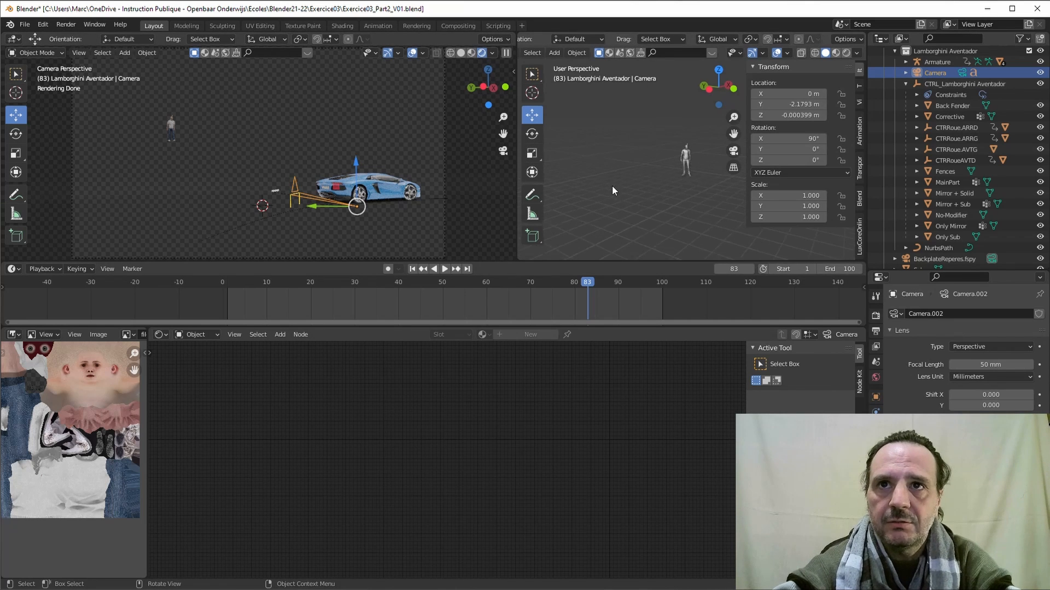
left_click_drag(572, 261, 582, 436)
scroll(685, 269, "down", 5)
scroll(668, 262, "up", 2)
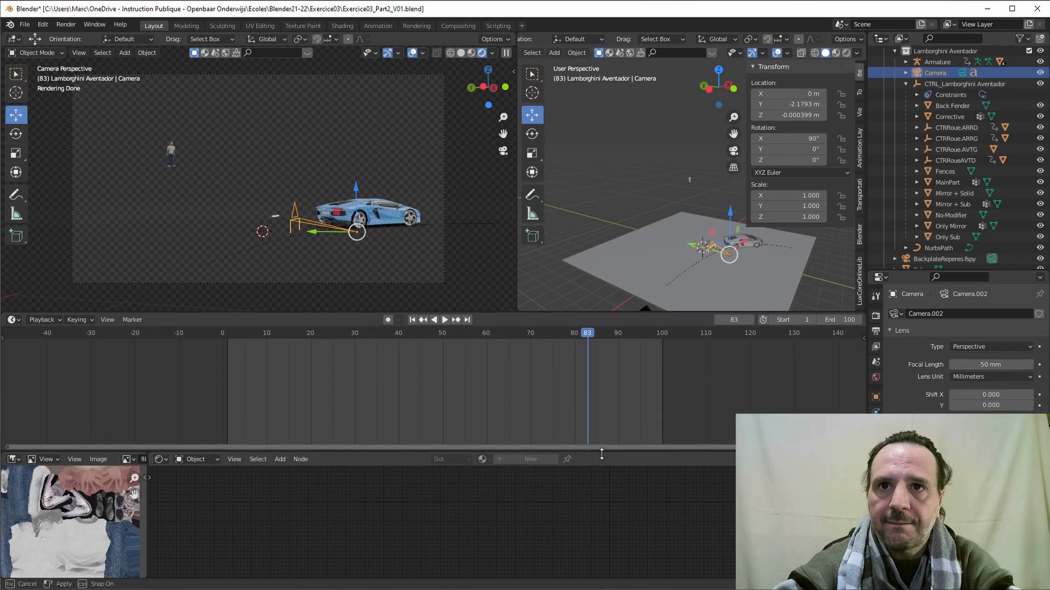
left_click_drag(581, 312, 572, 388)
scroll(628, 304, "down", 5)
scroll(628, 302, "up", 3)
middle_click_drag(628, 302, 619, 296)
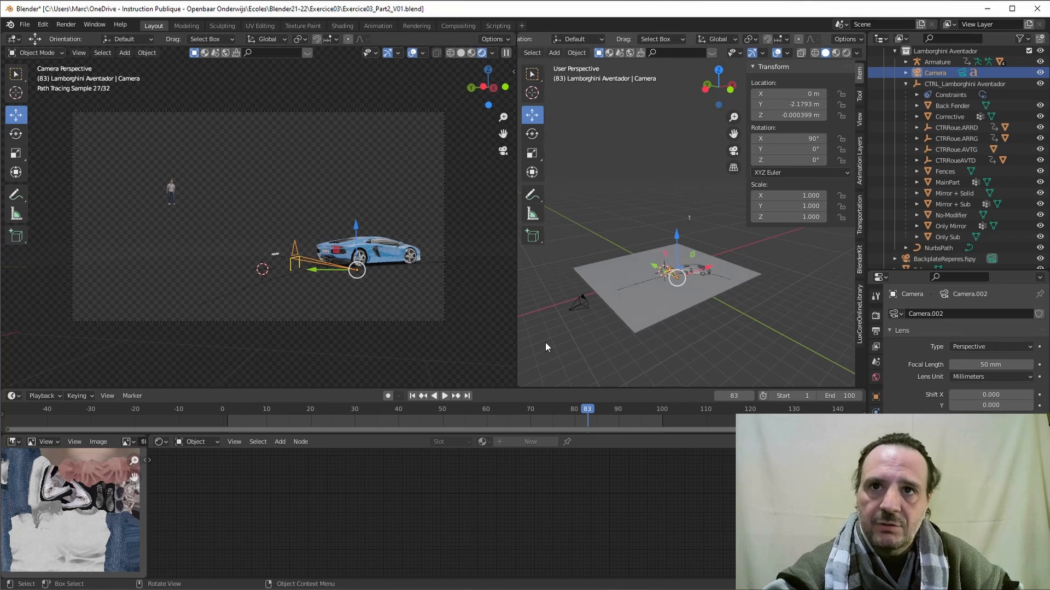
Snap the appended Camera to the position of the BackplateReperes.fspy camera using Selection to Active
left_click(579, 305)
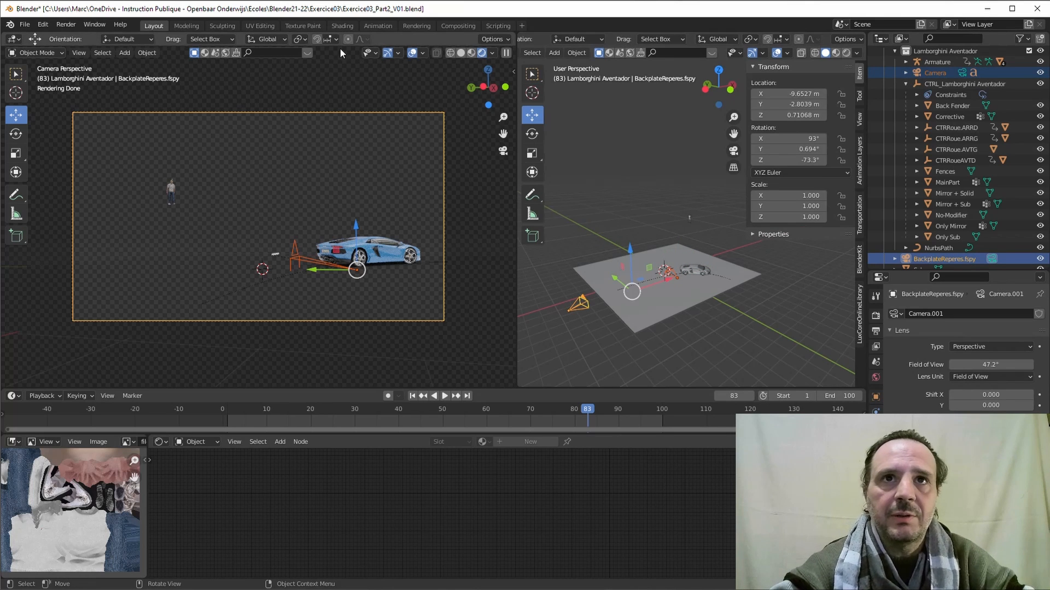
left_click(578, 53)
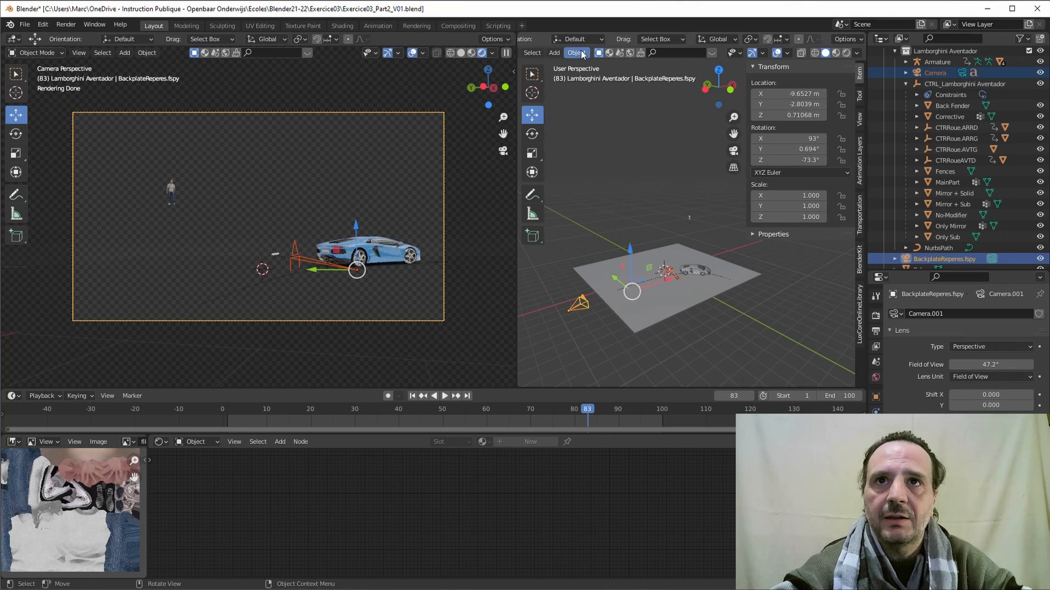
mouse_move(592, 123)
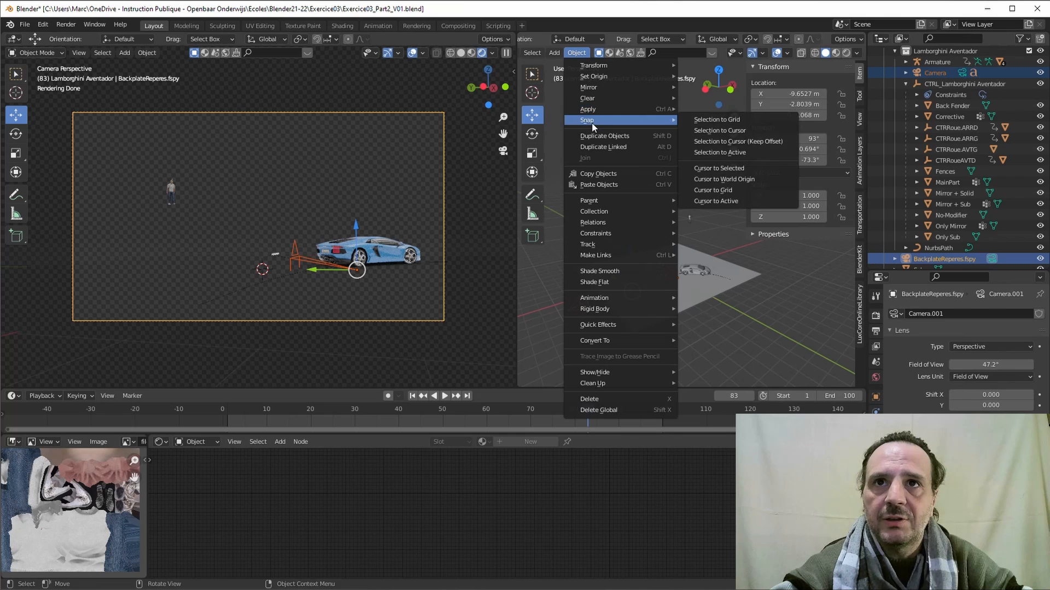
left_click(719, 153)
middle_click_drag(700, 150, 627, 272)
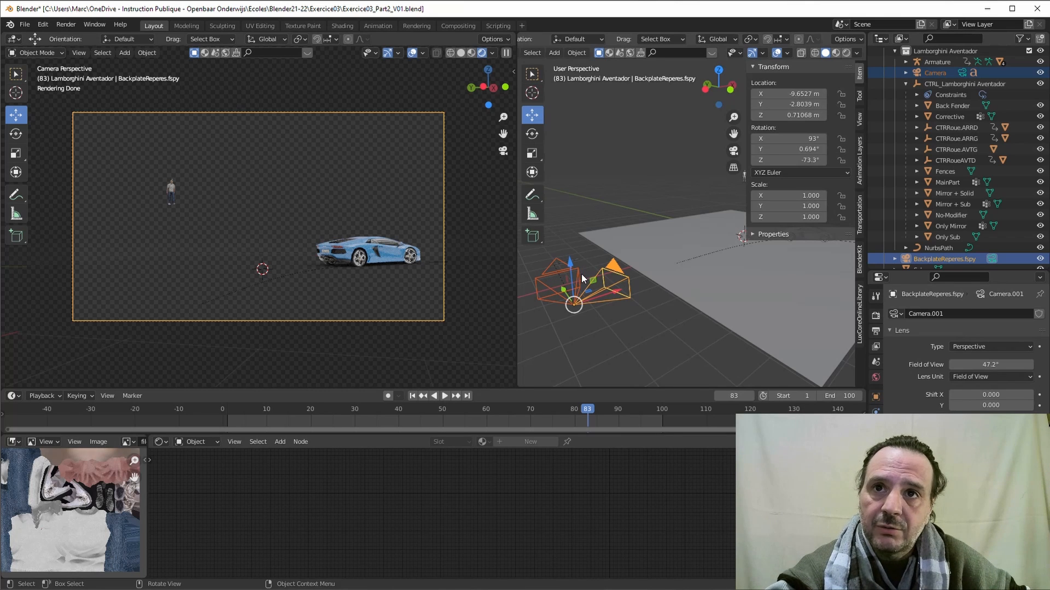
Set the appended Camera's focal length to 47.2 mm
left_click(626, 283)
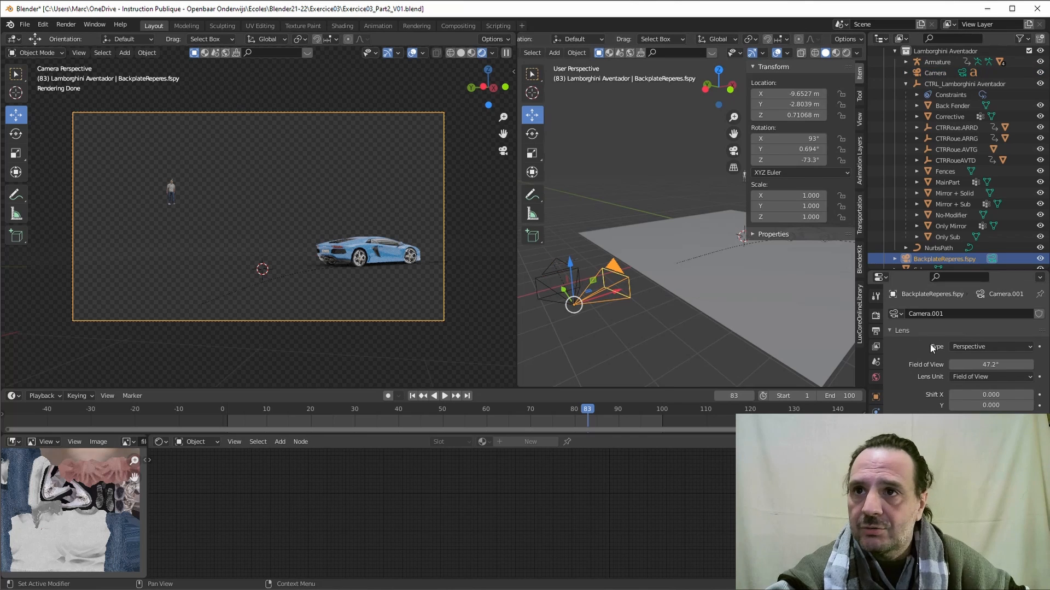
left_click(550, 281)
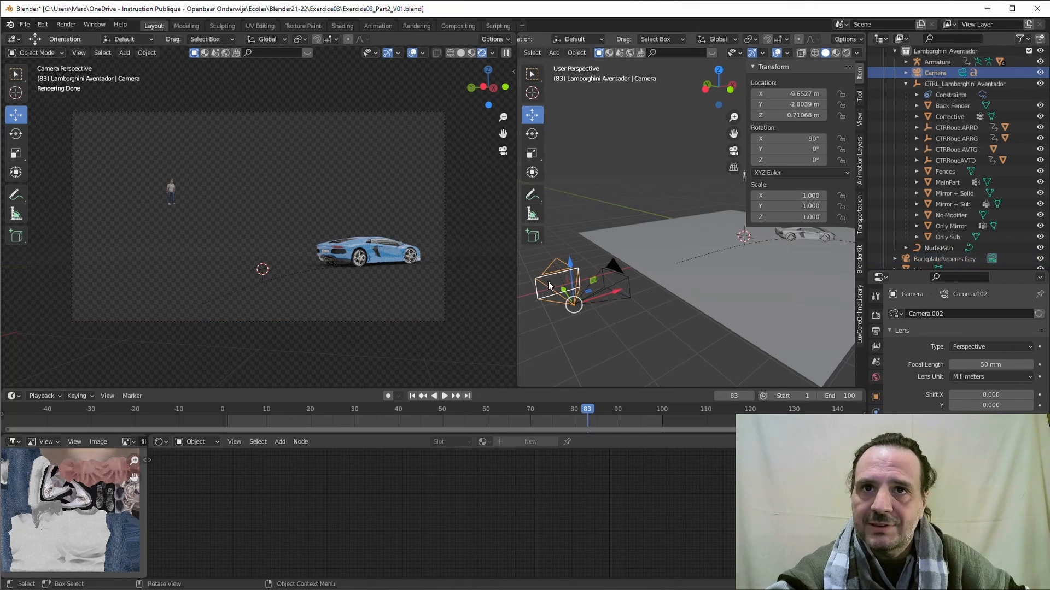
left_click(995, 366)
key("BackSpace")
key("BackSpace")
key("BackSpace")
key("BackSpace")
key("BackSpace")
type("47.2")
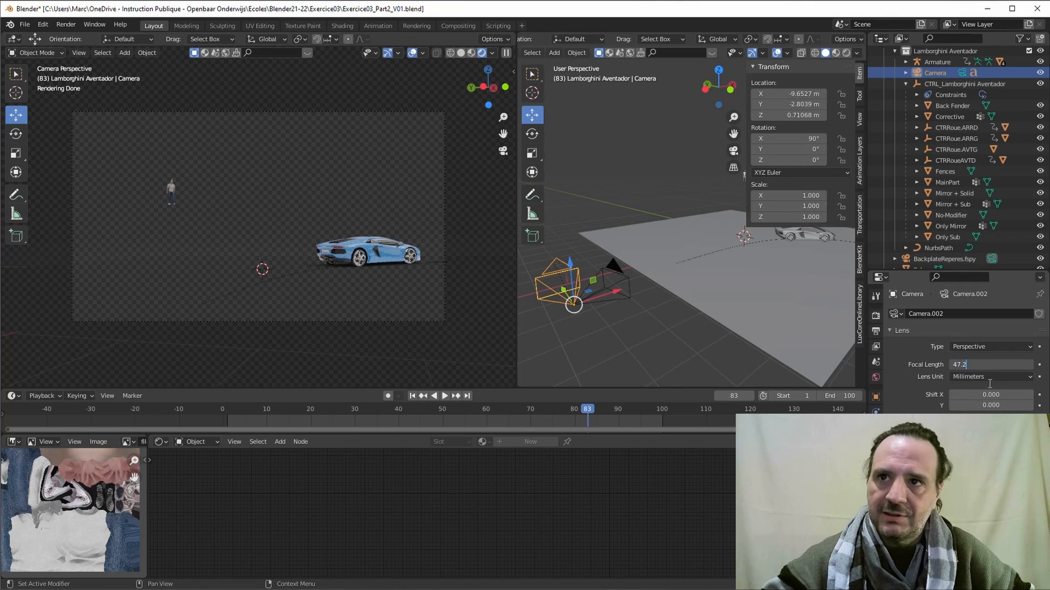
key("Return")
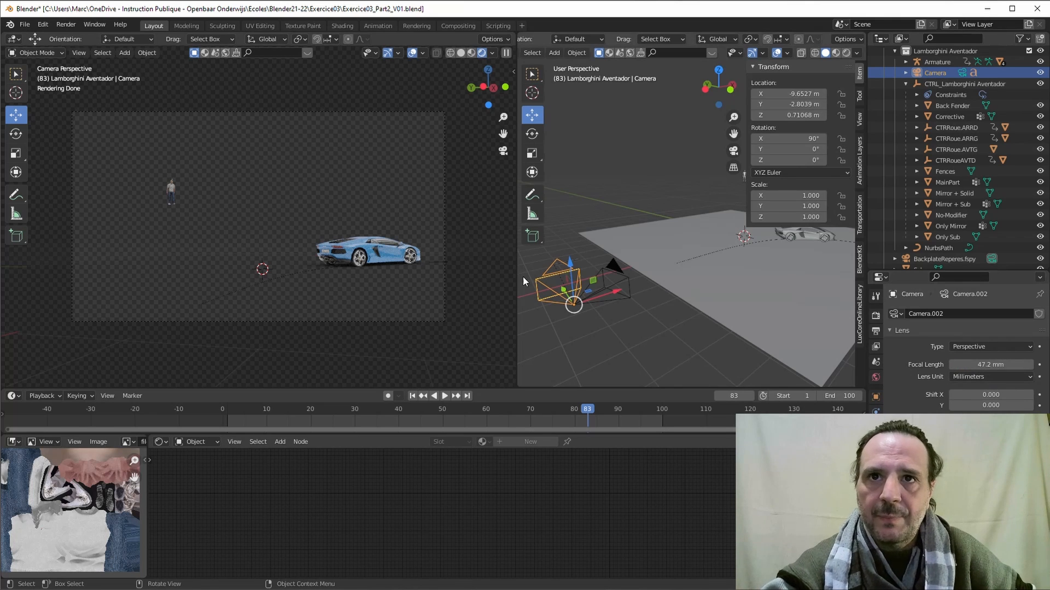
Try to match the two cameras by linking animation data from BackplateReperes.fspy to the appended Camera
left_click(630, 281)
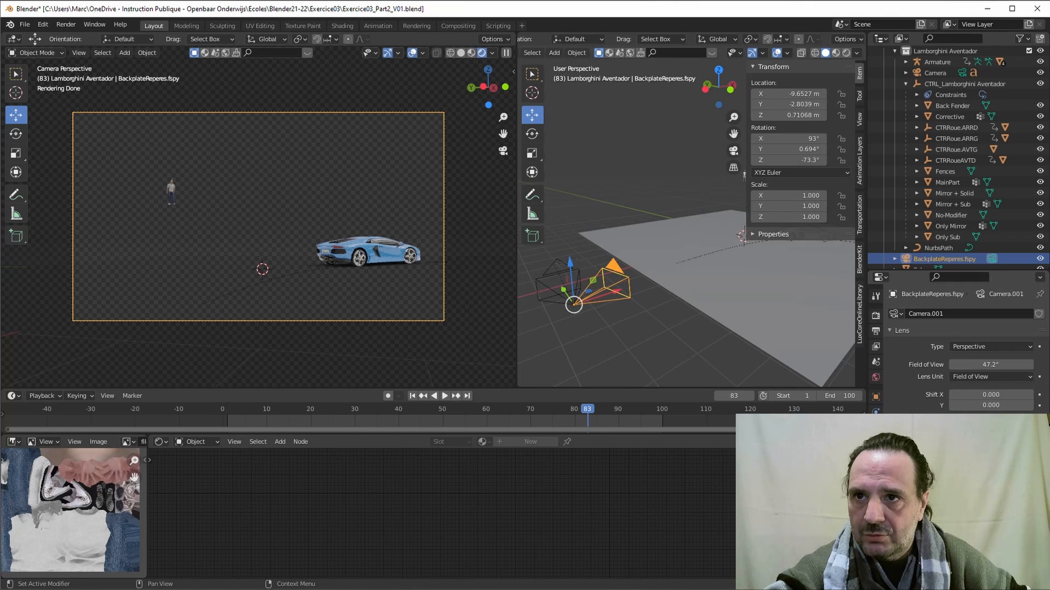
left_click(546, 283)
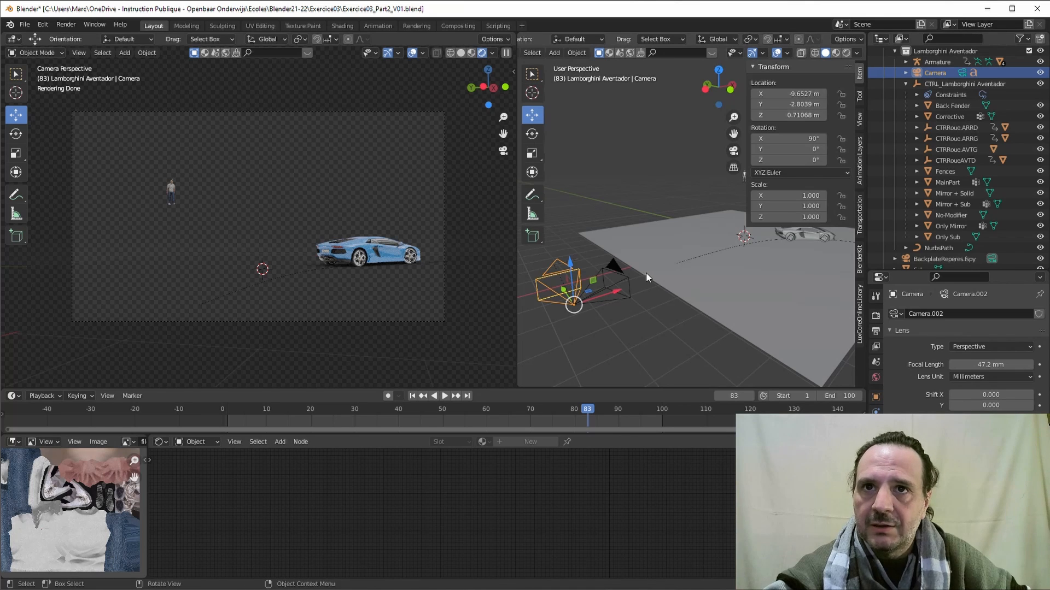
left_click(627, 287)
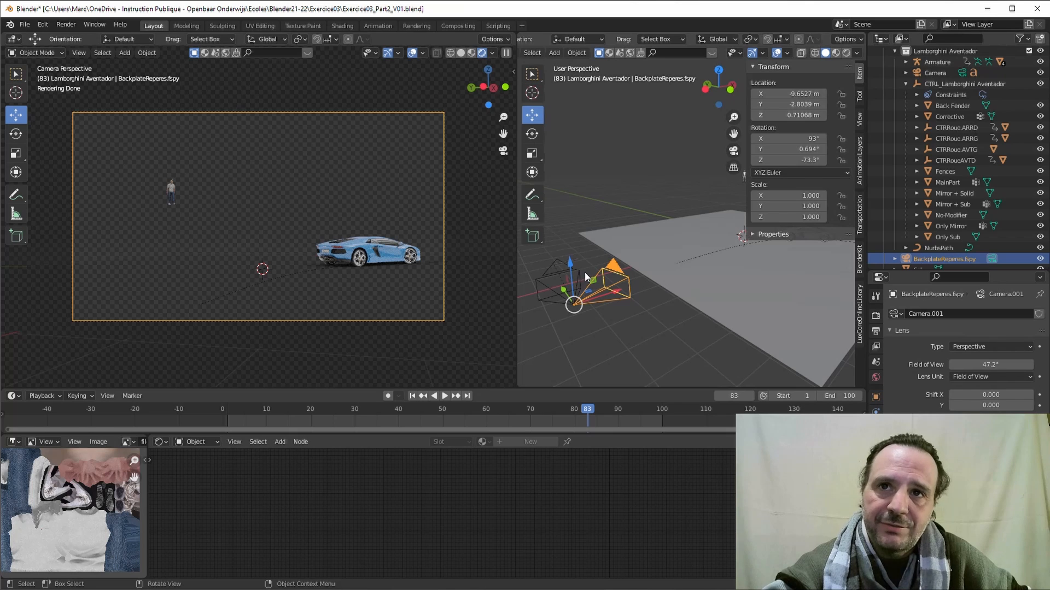
left_click(543, 283)
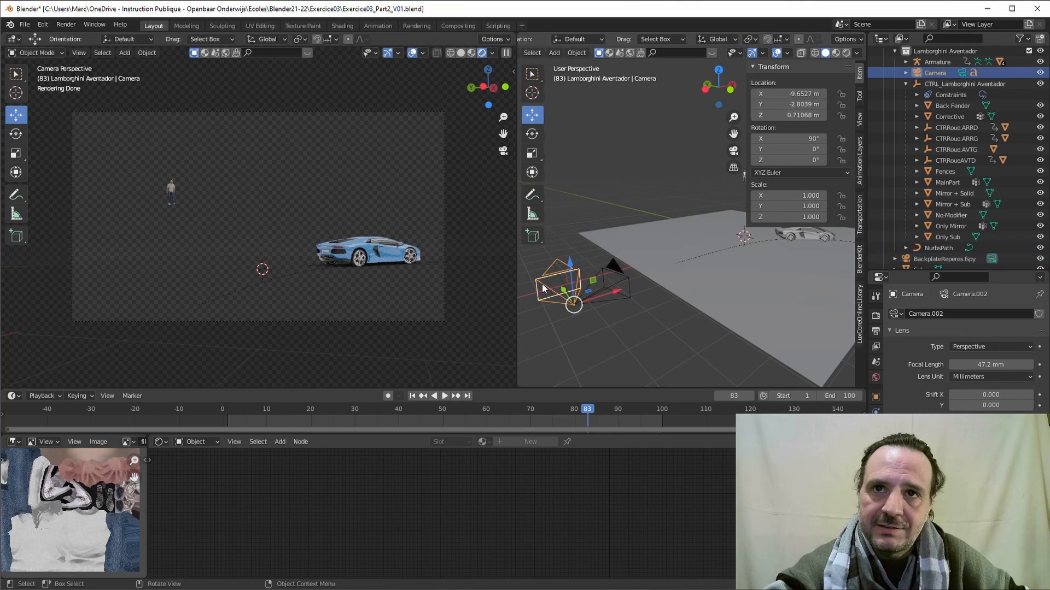
left_click(602, 268)
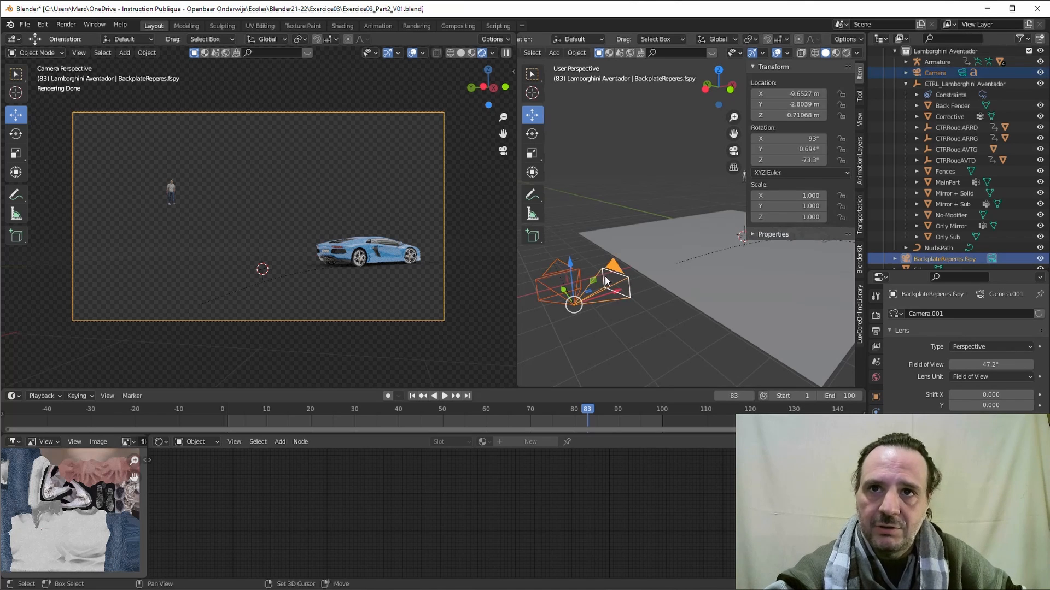
left_click(577, 53)
mouse_move(595, 257)
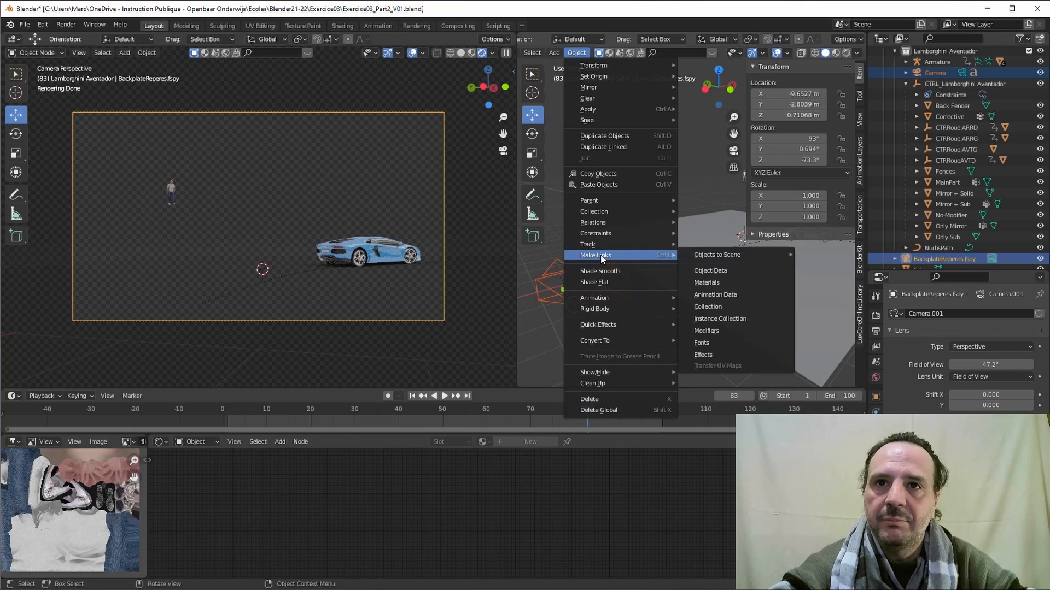
left_click(704, 296)
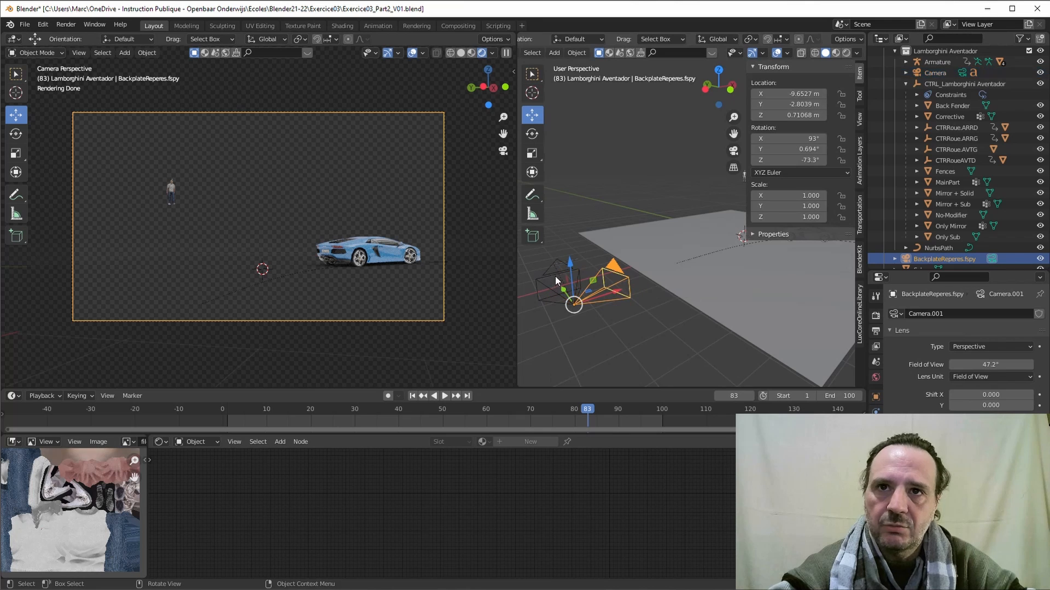
Match the appended Camera's rotation to BackplateReperes.fspy on two axes, setting X to 93° and Y to 0.694°
left_click(621, 281)
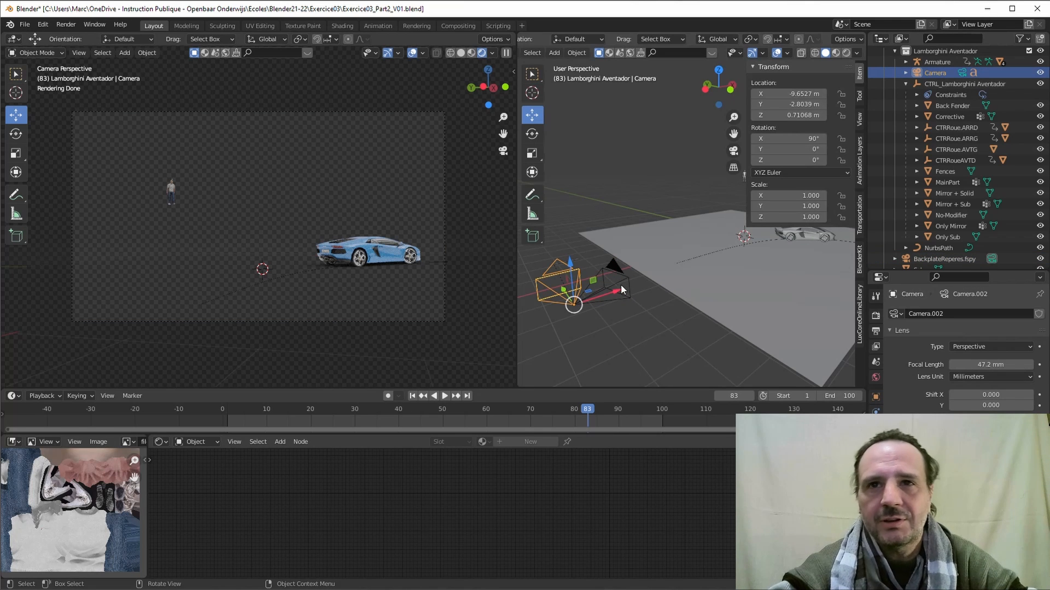
left_click(621, 281)
left_click(556, 284)
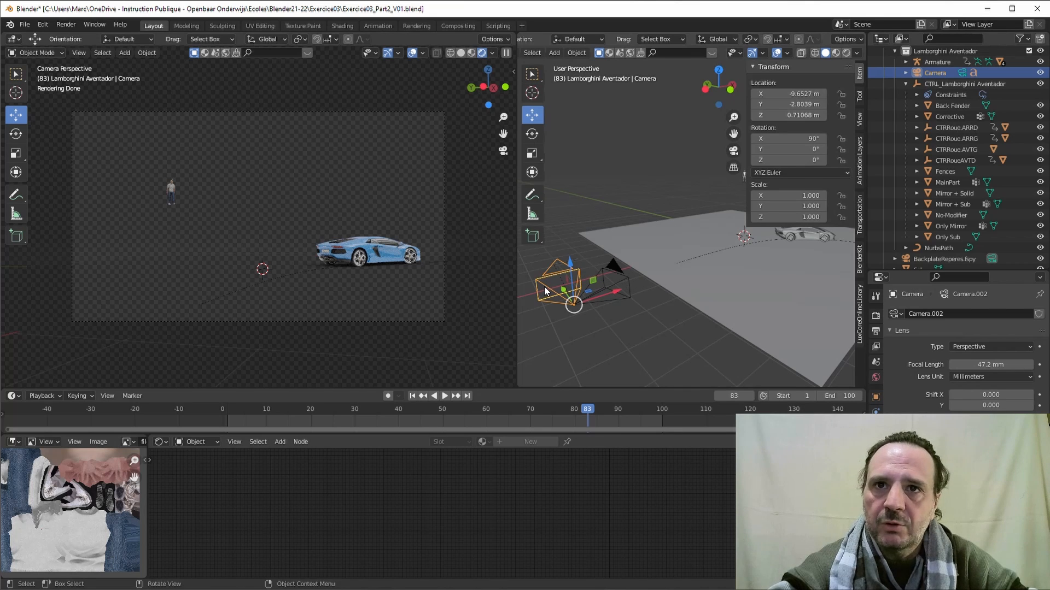
left_click(621, 281)
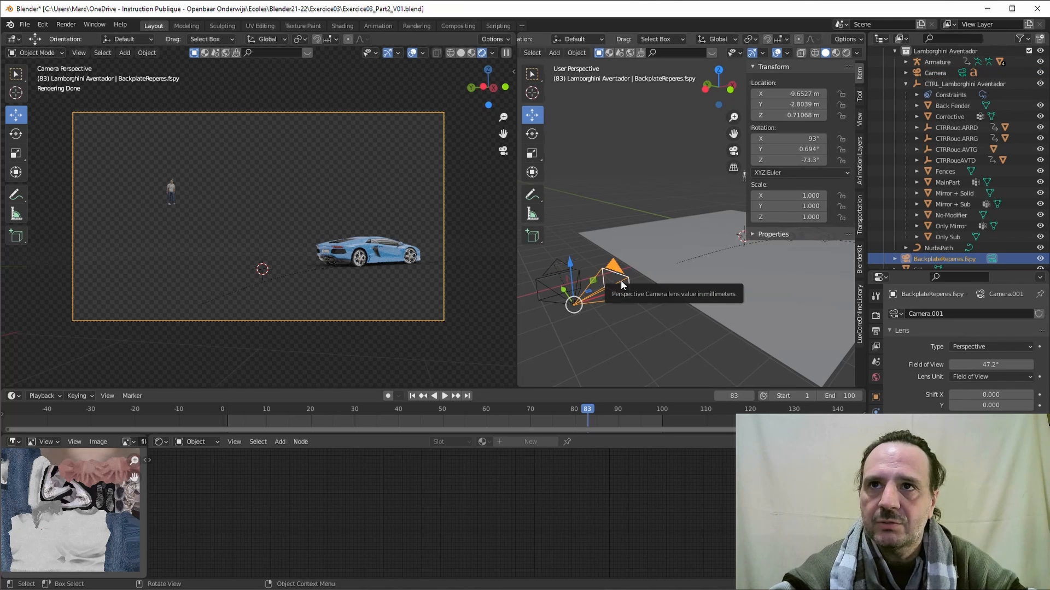
left_click(545, 287)
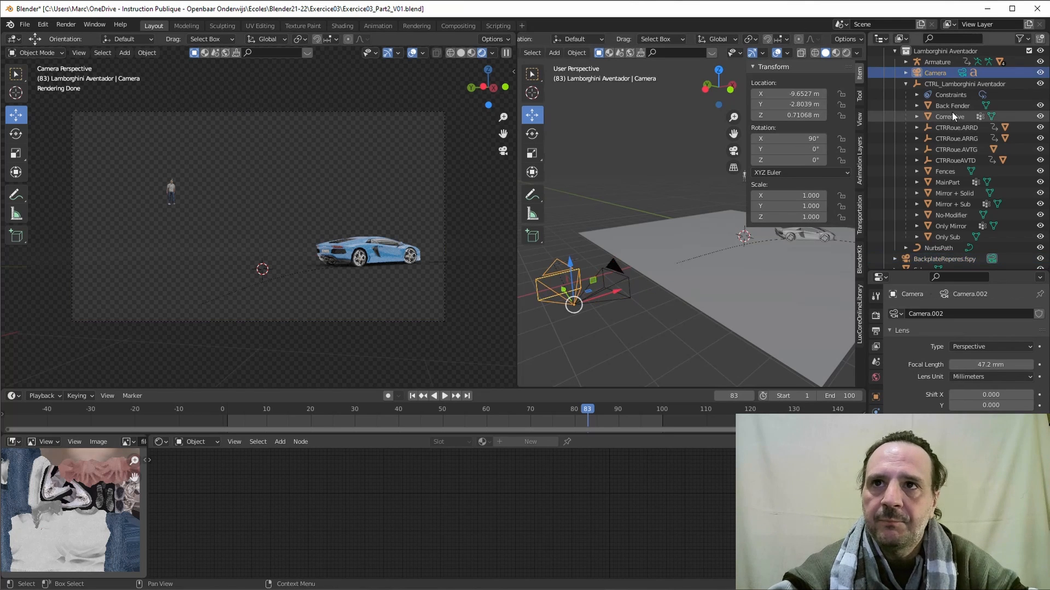
double_click(813, 139)
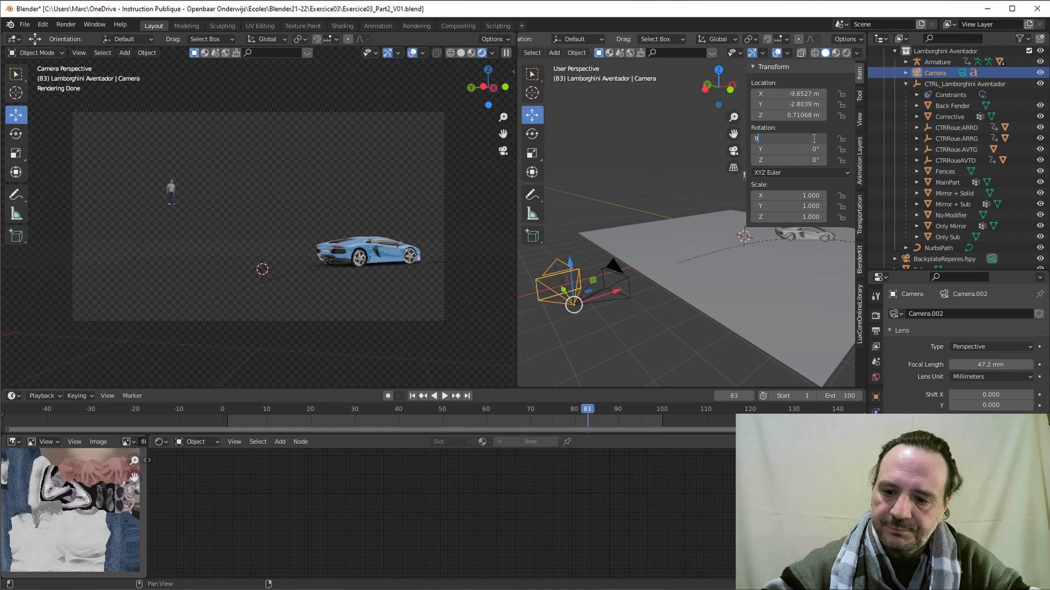
key("Tab")
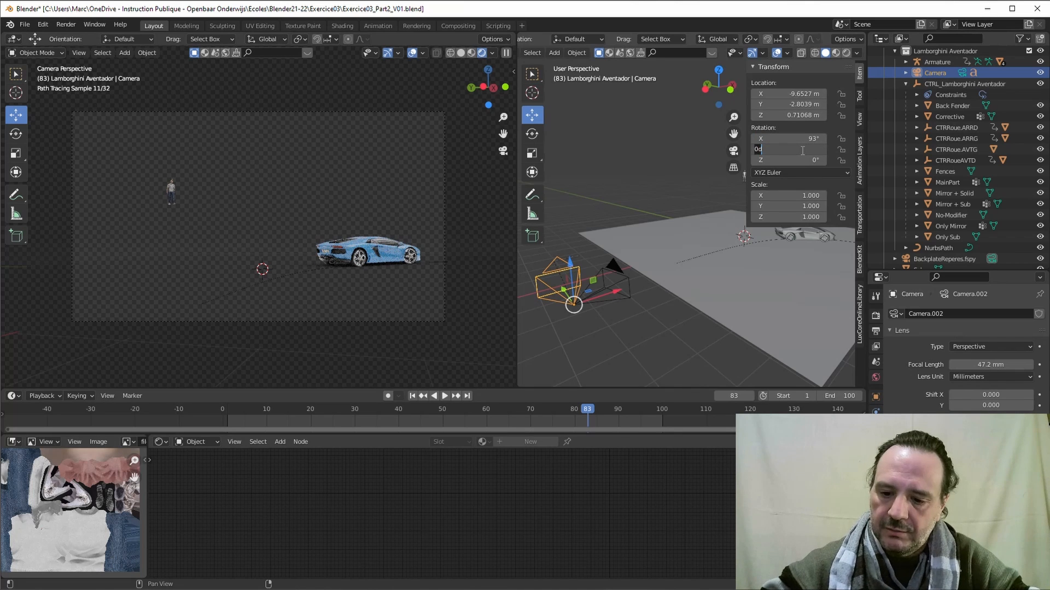
type("0.69")
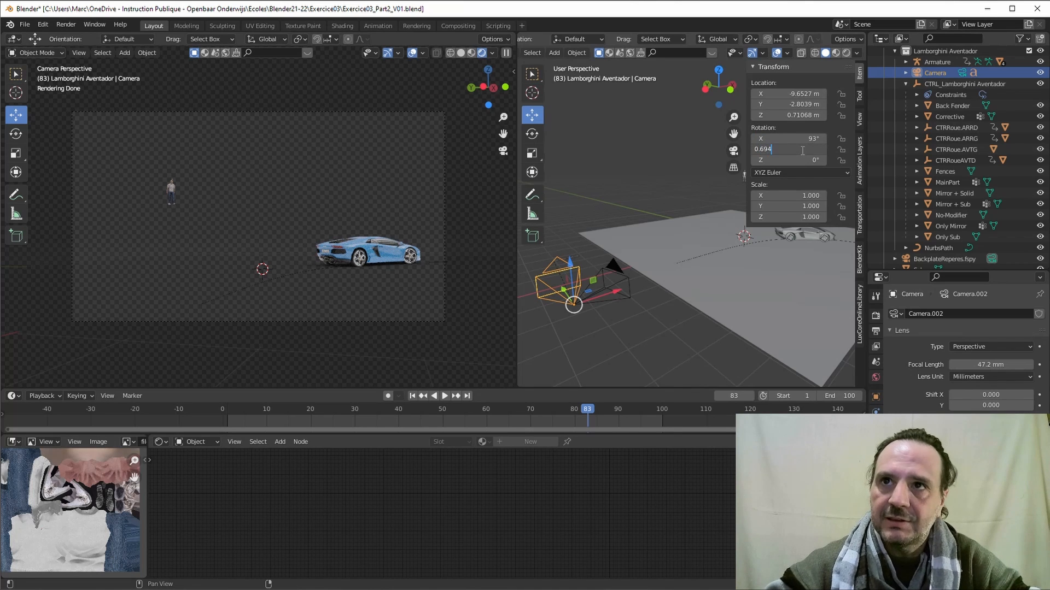
type("4")
key("Return")
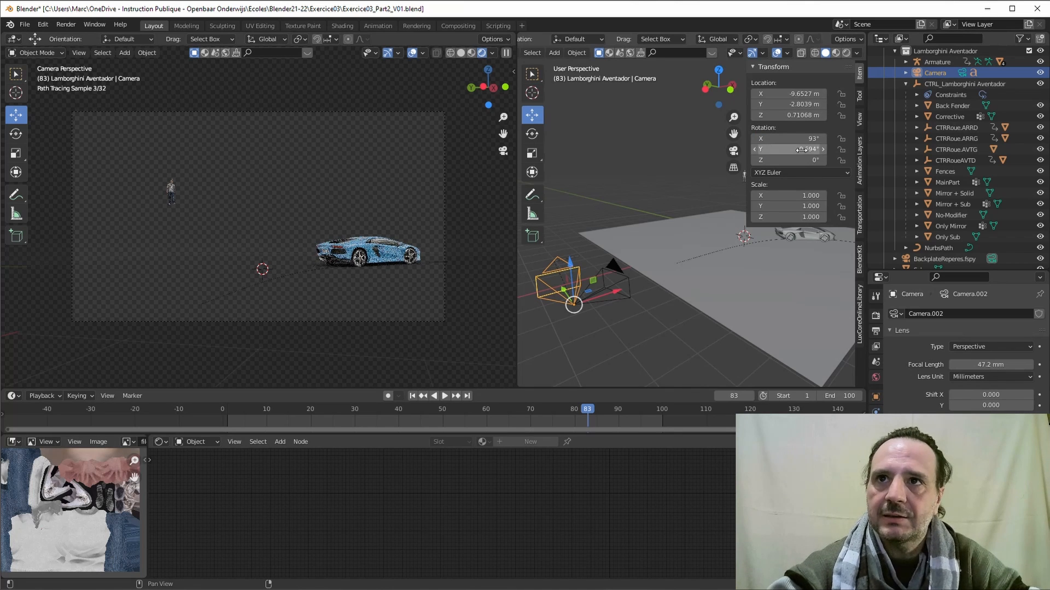
Set the appended Camera's Z rotation to -73.3°, copying the value from BackplateReperes.fspy
left_click(613, 280)
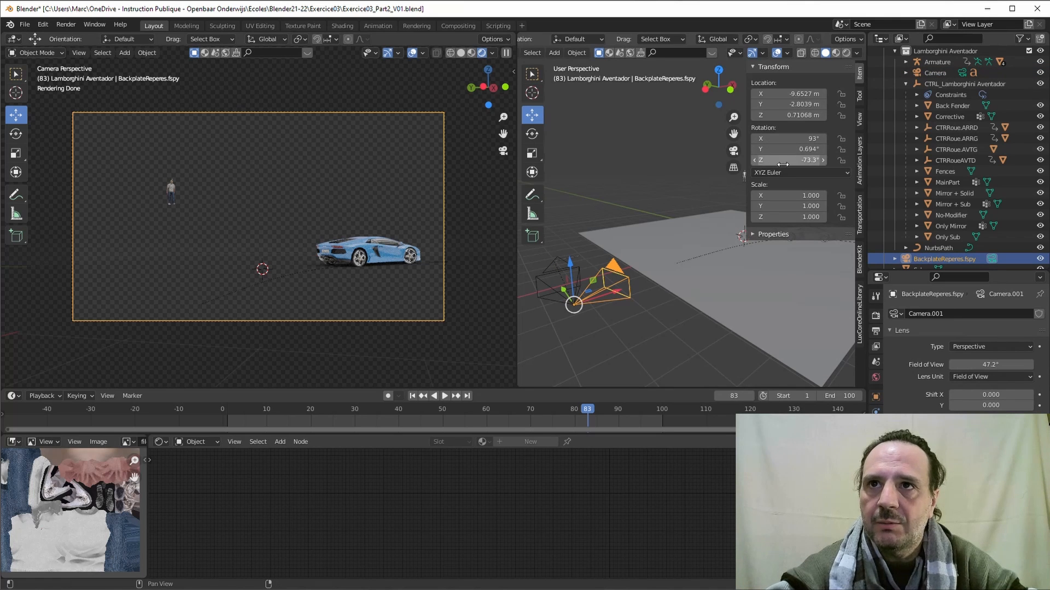
left_click(546, 283)
double_click(807, 159)
key("BackSpace")
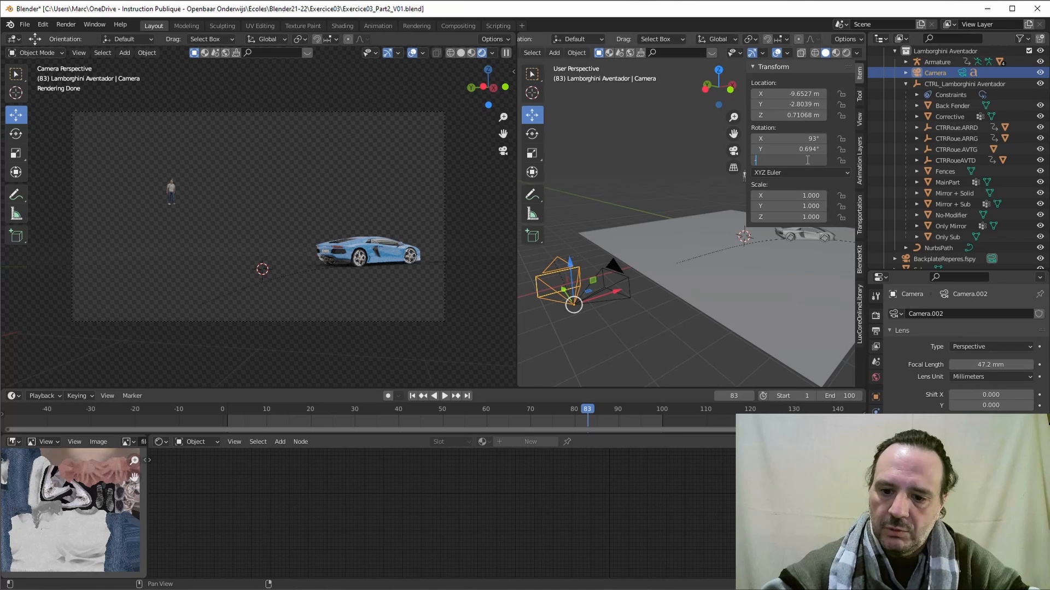
type("-73.3")
key("Return")
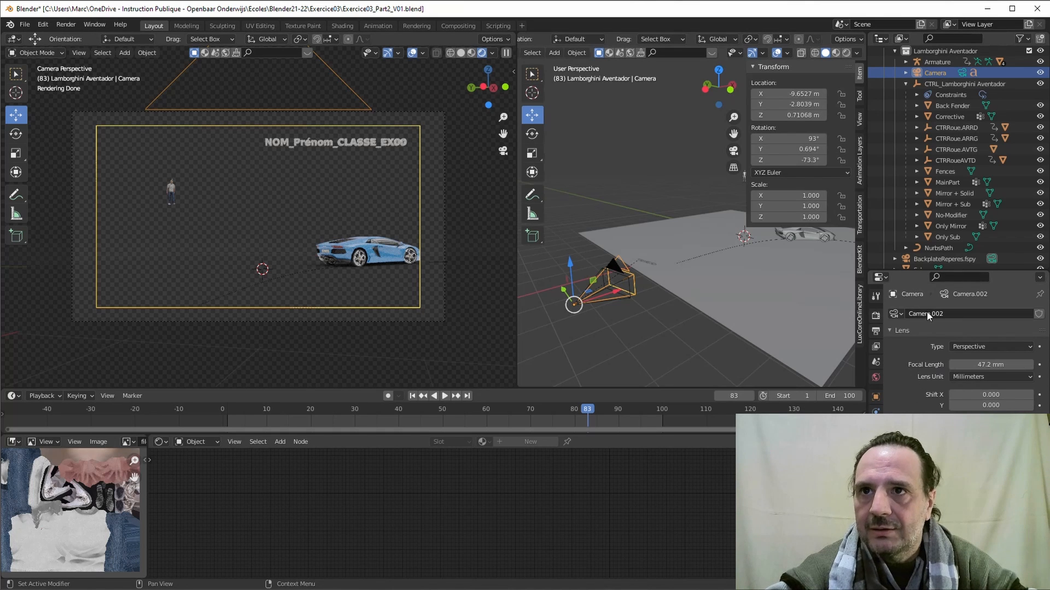
Switch the appended Camera's lens unit to Field of View and set it to 47.2° to match BackplateReperes.fspy
left_click(632, 285)
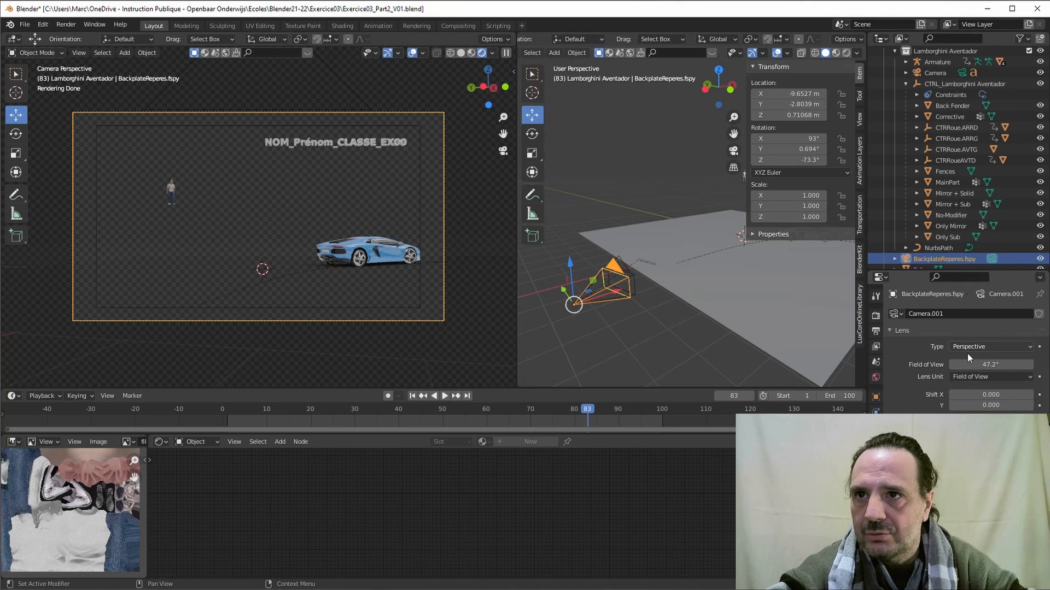
left_click(635, 275)
left_click(982, 378)
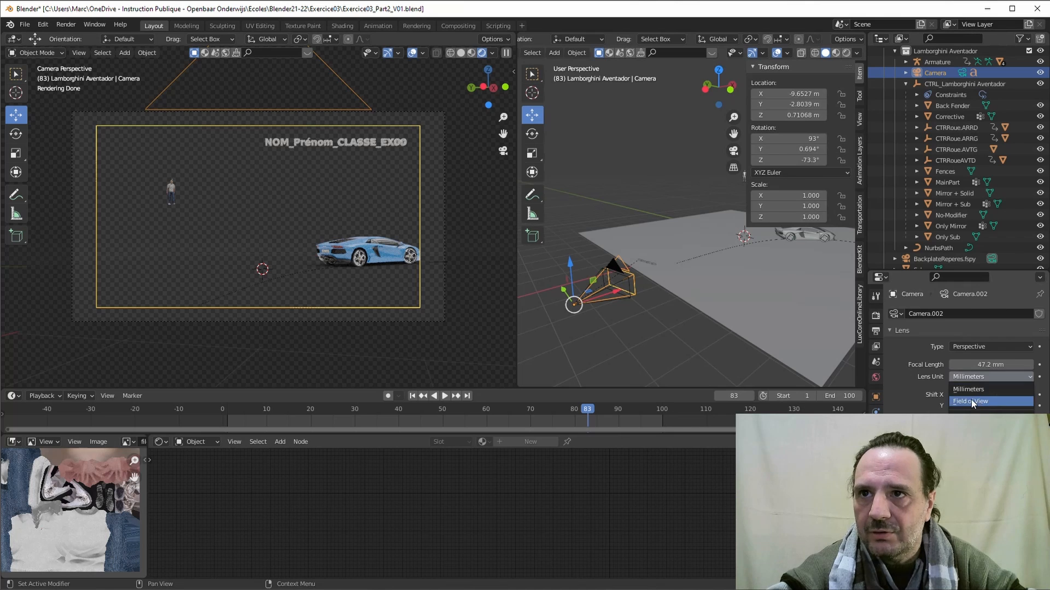
left_click(971, 400)
double_click(969, 364)
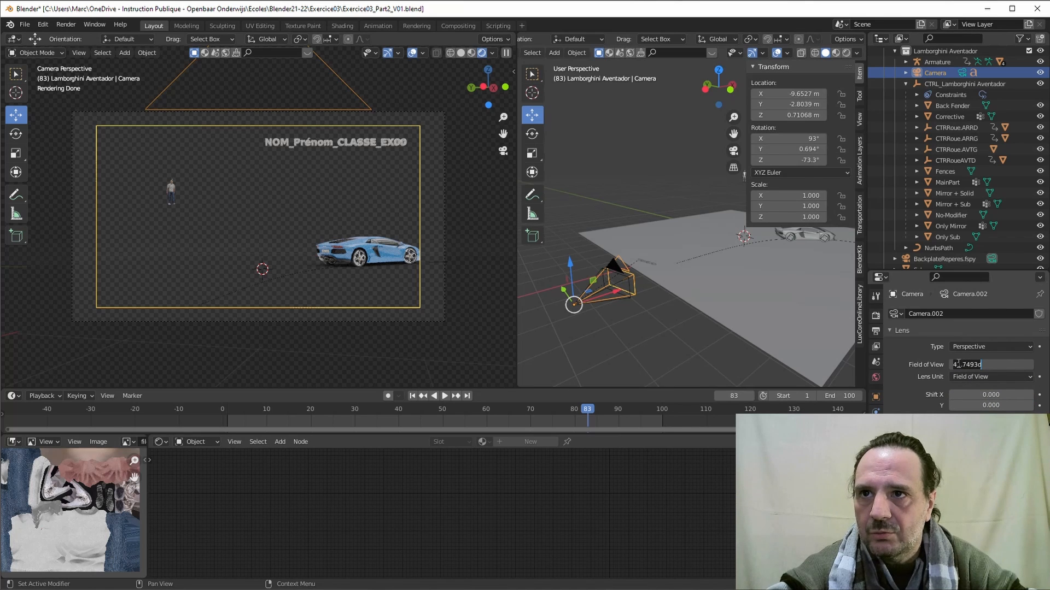
left_click_drag(984, 362, 997, 363)
type("47.2")
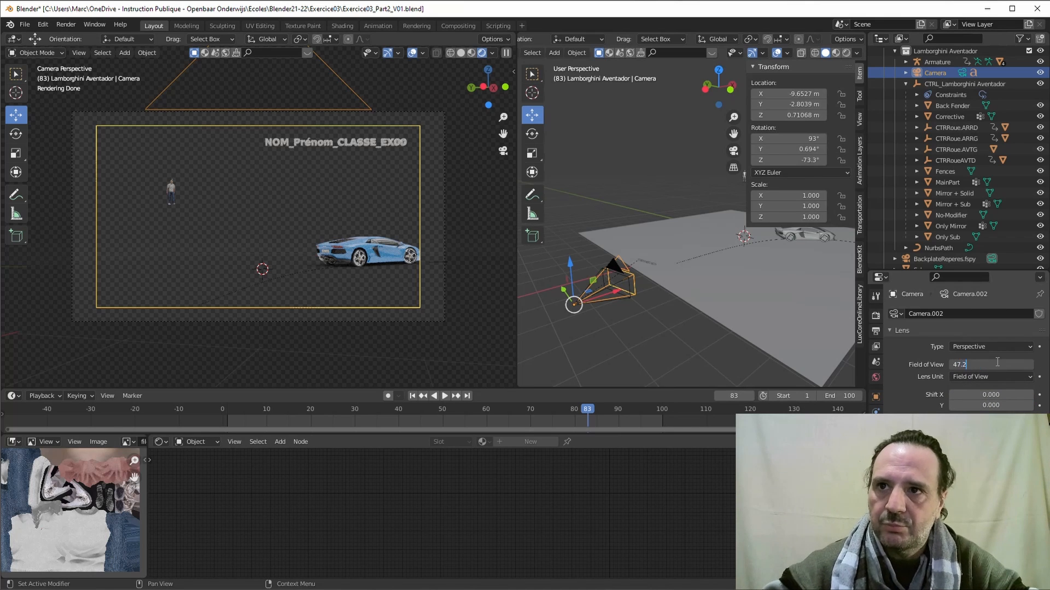
key("Return")
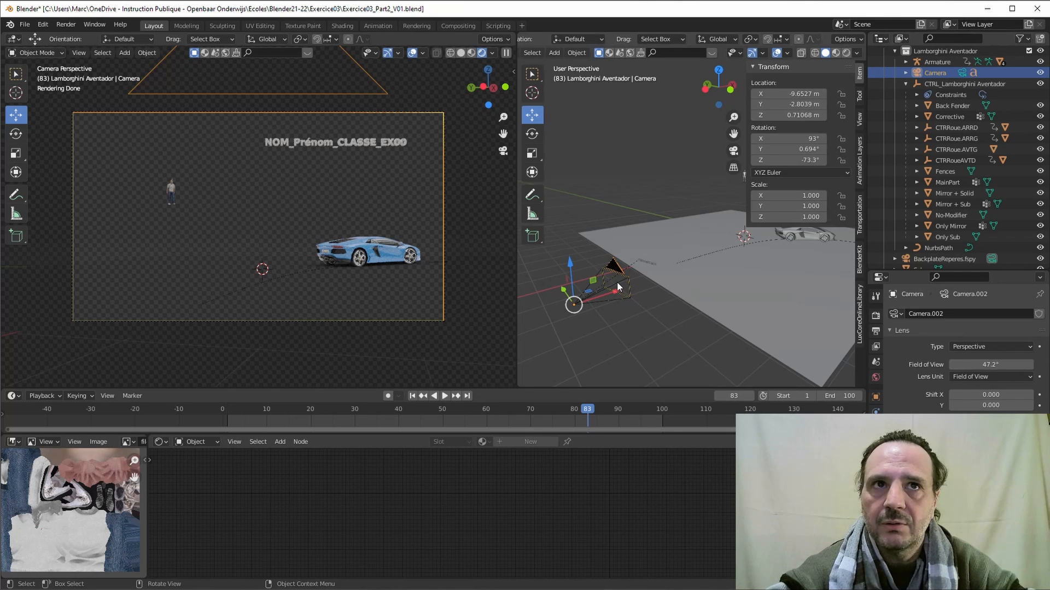
Delete the BackplateReperes.fspy camera, look through the remaining Camera and check that it is the scene's active camera
left_click(929, 259)
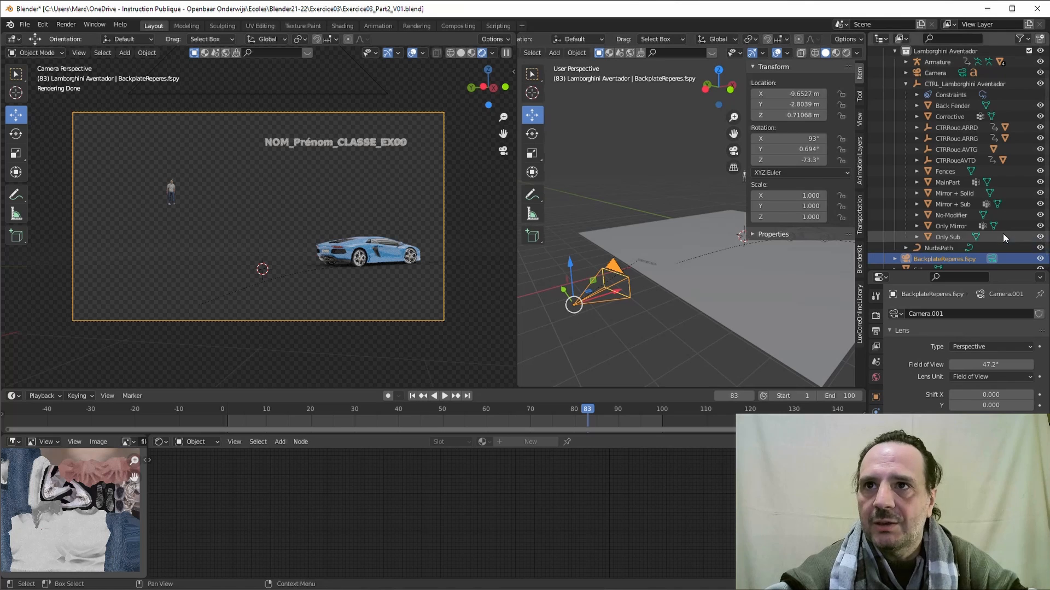
right_click(932, 258)
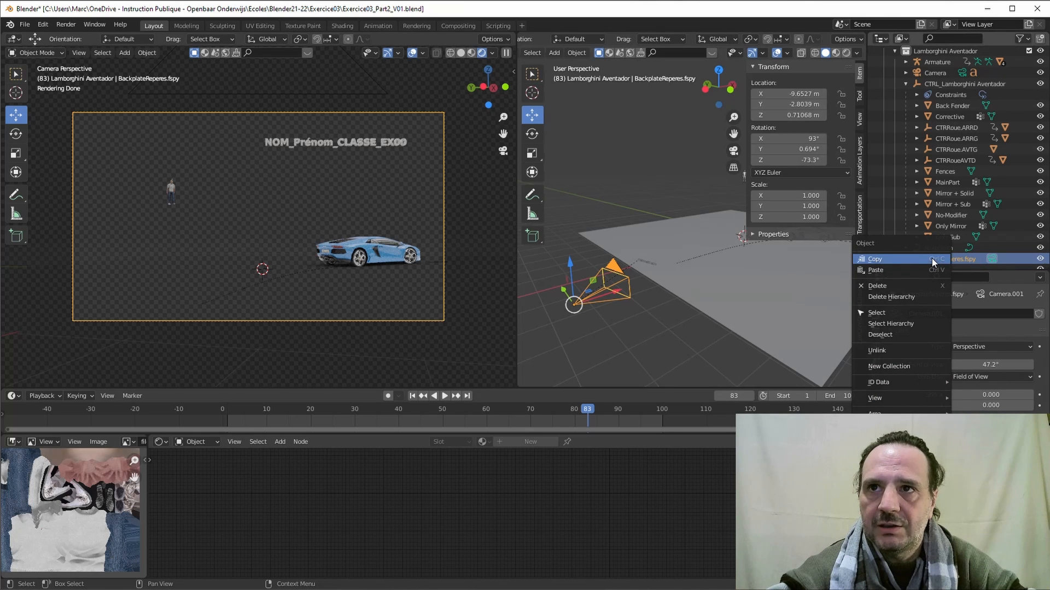
left_click(877, 286)
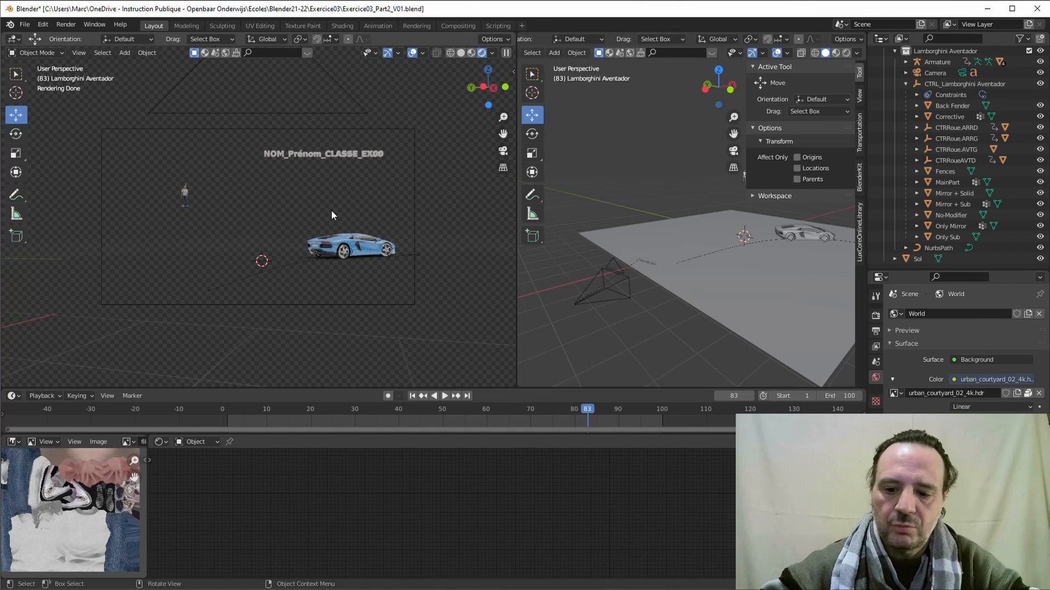
key("KP_0")
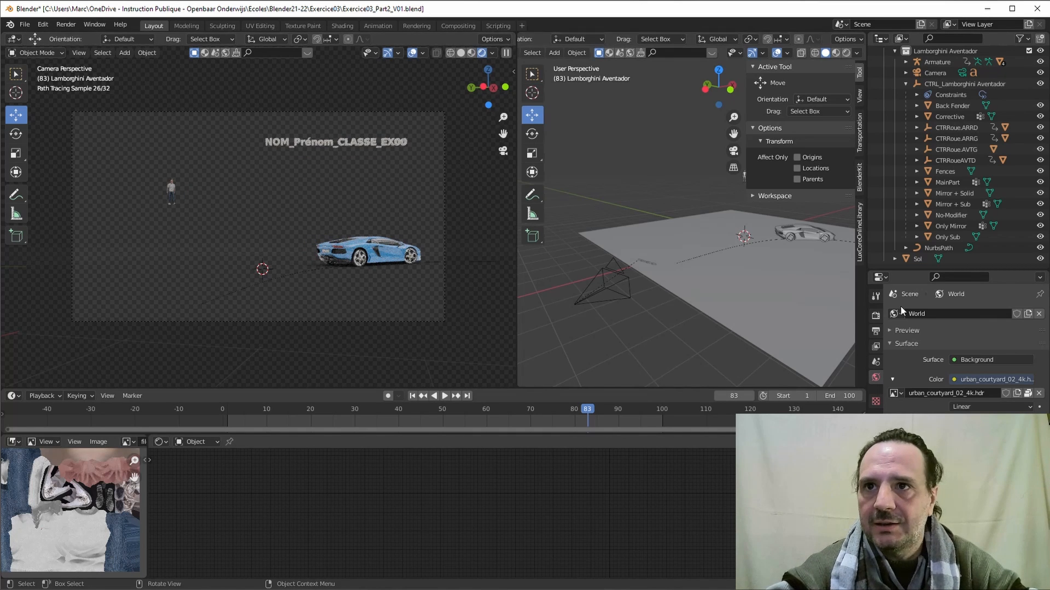
left_click(875, 362)
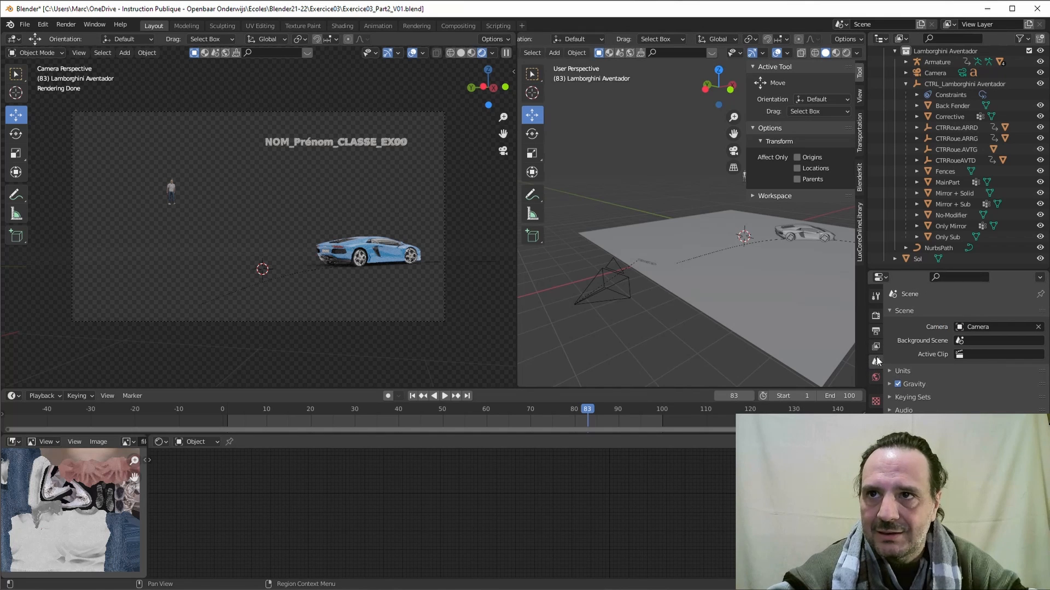
left_click(972, 326)
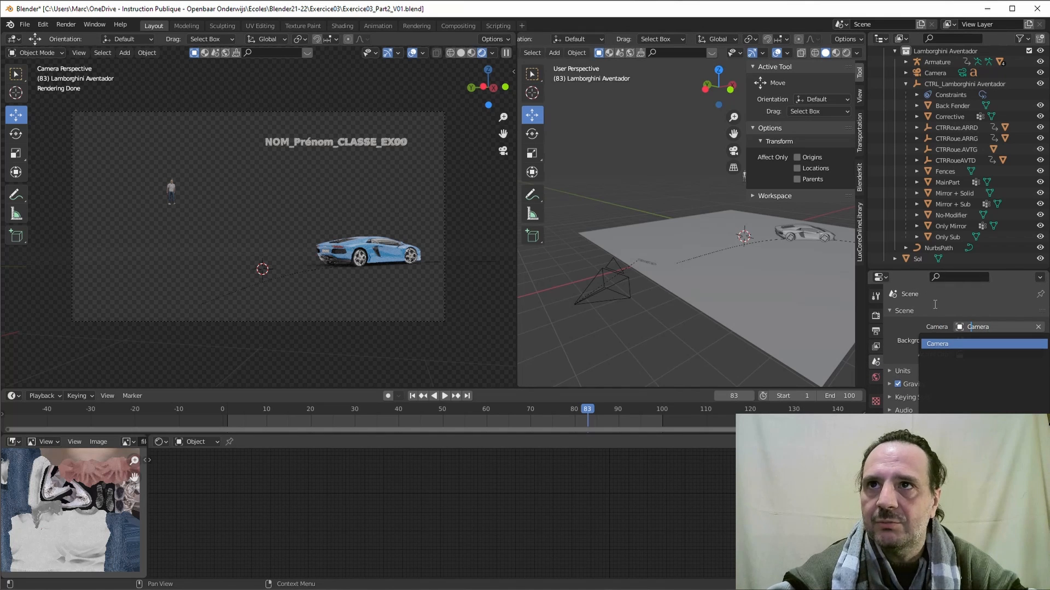
left_click(904, 75)
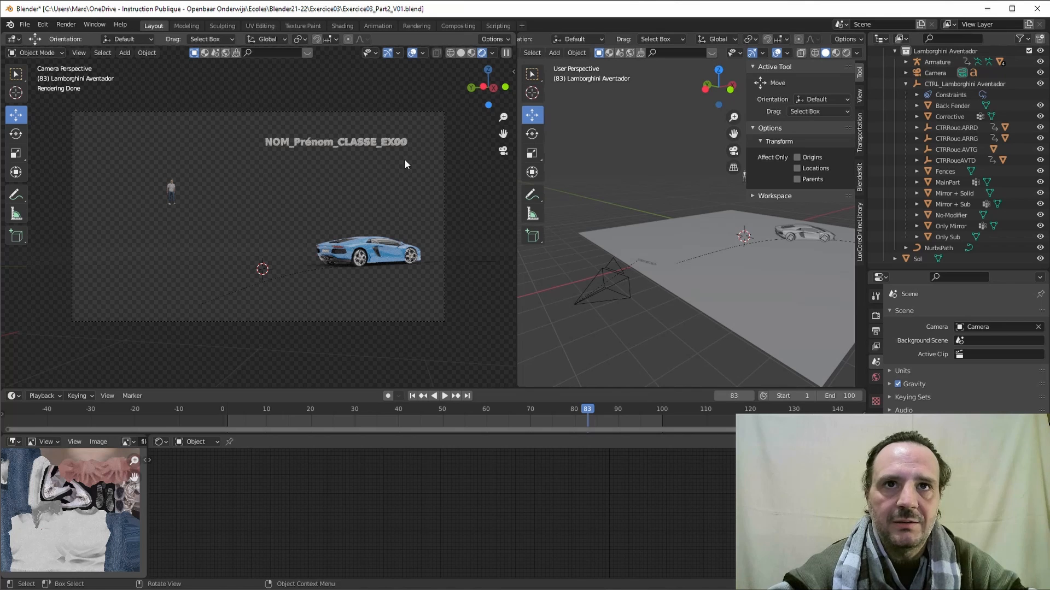
Move the title text toward the frame's upper-right corner, to about X 0.134 m, Y -0.261 m, Z 0.406 m
left_click(315, 141)
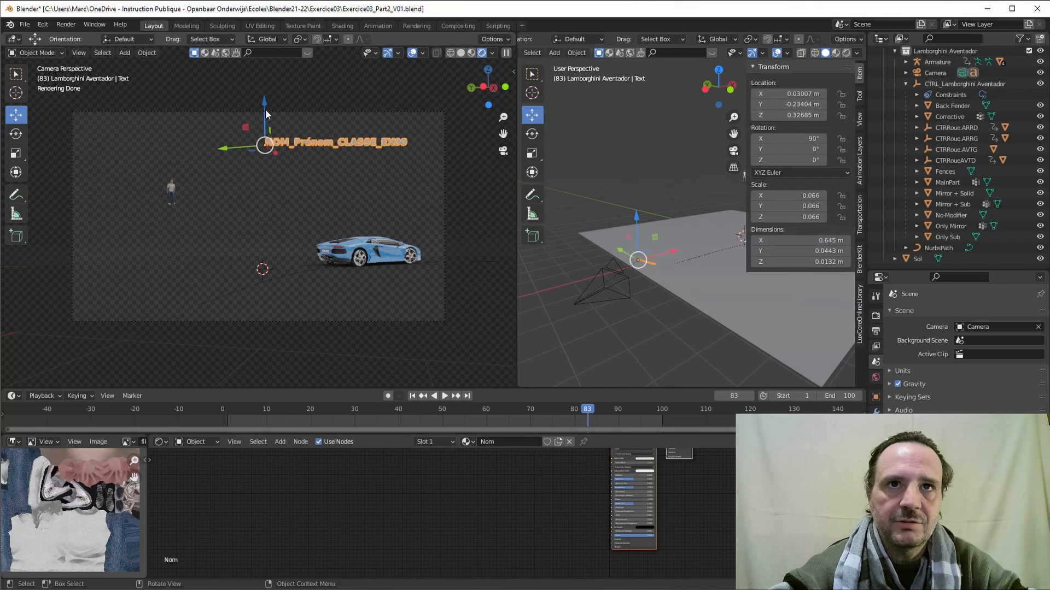
left_click_drag(263, 104, 264, 88)
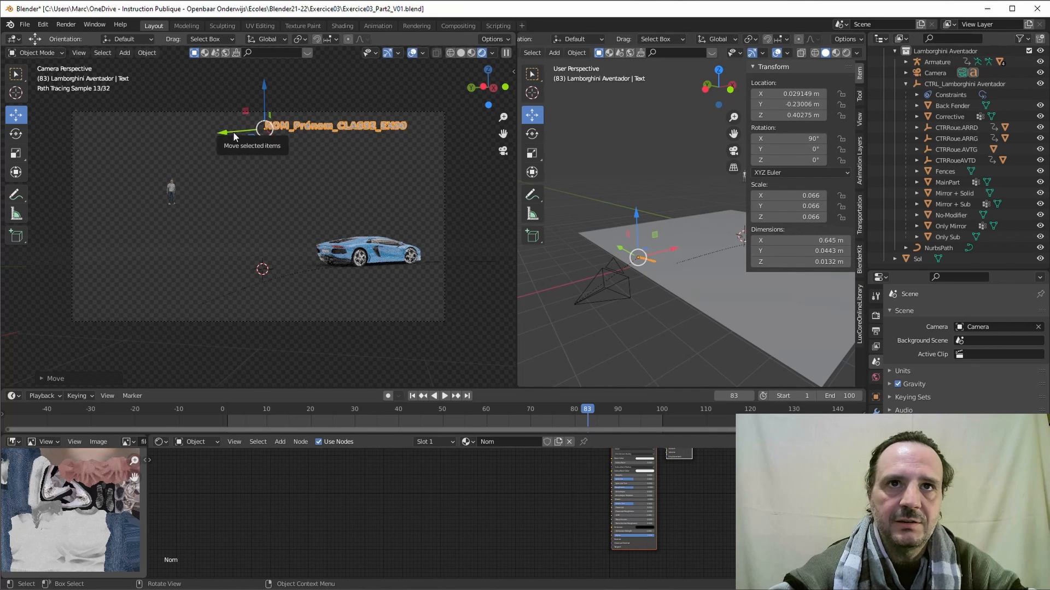
left_click_drag(228, 133, 271, 130)
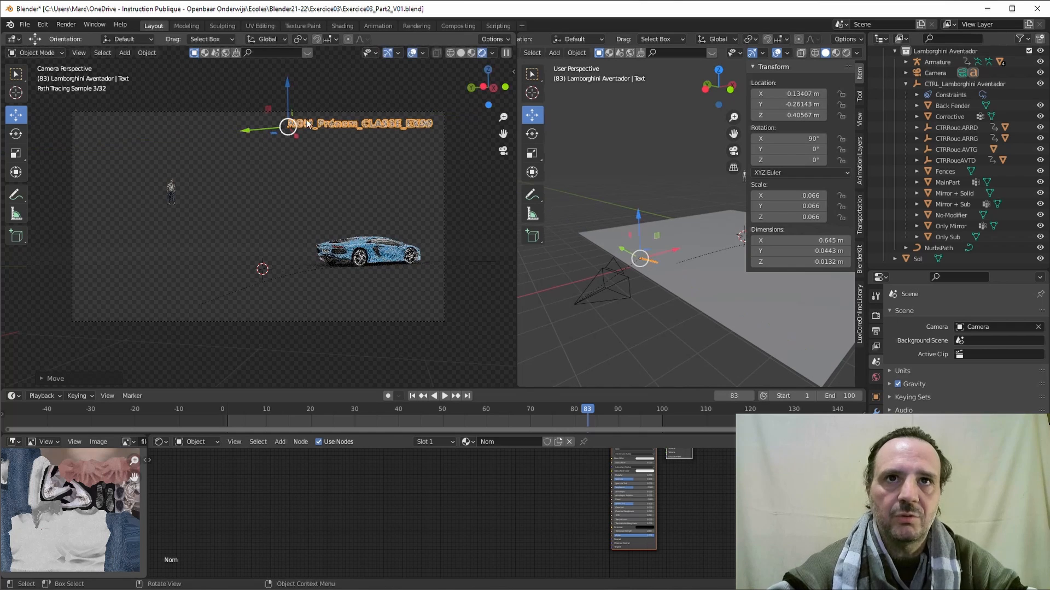
Edit the title text so that it ends in EX03
key("Tab")
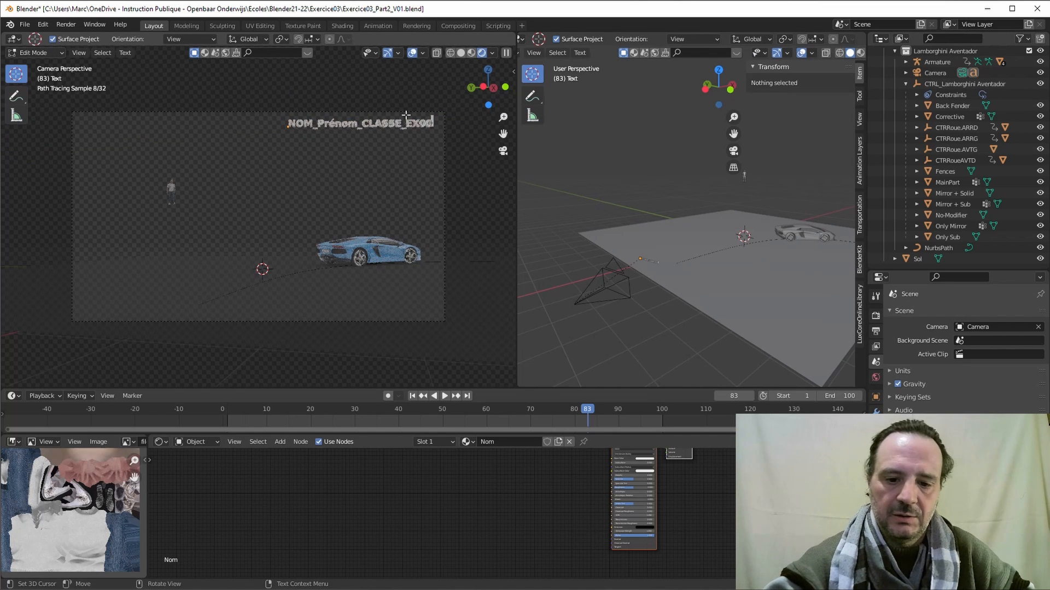
key("BackSpace")
type("3")
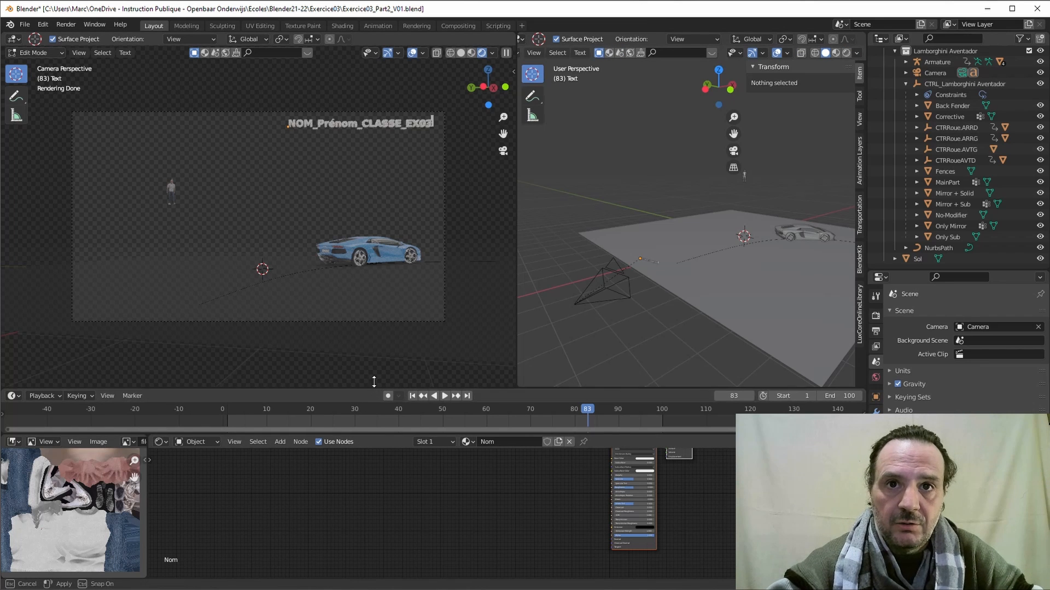
Set the base color of the title's Nom material to orange and return to Object Mode
left_click_drag(375, 383, 375, 363)
middle_click_drag(549, 499, 498, 523)
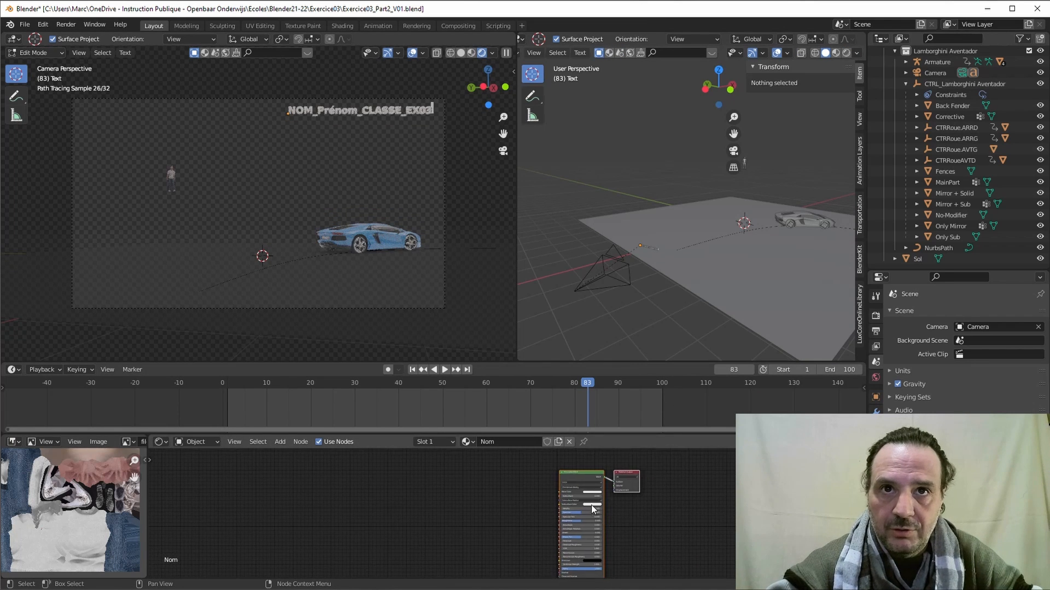
scroll(474, 519, "up", 8)
middle_click_drag(577, 514, 429, 519)
scroll(451, 509, "up", 4)
scroll(538, 499, "up", 1)
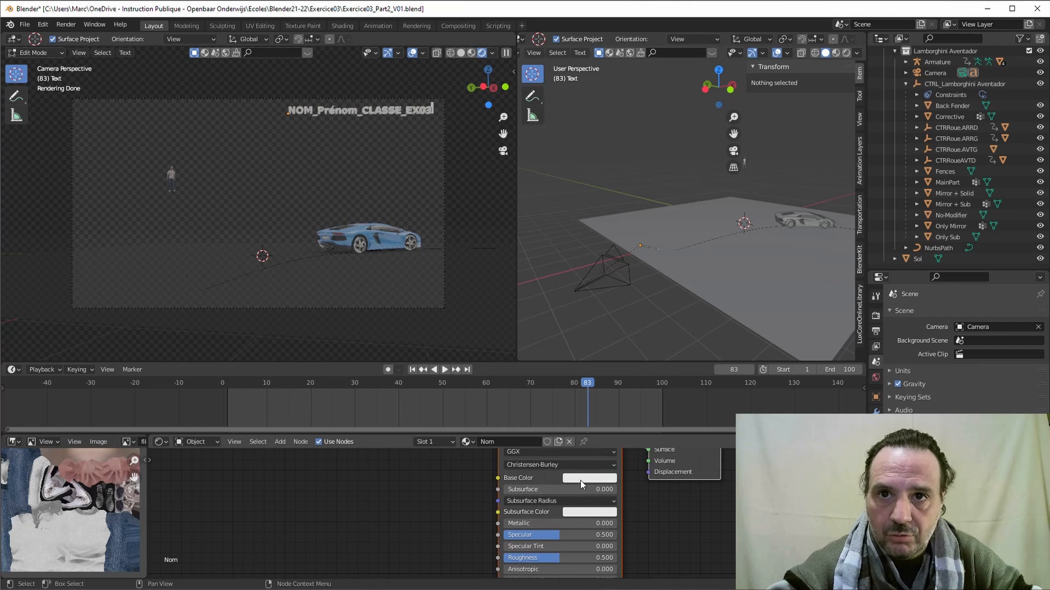
left_click(580, 480)
left_click_drag(606, 367, 591, 395)
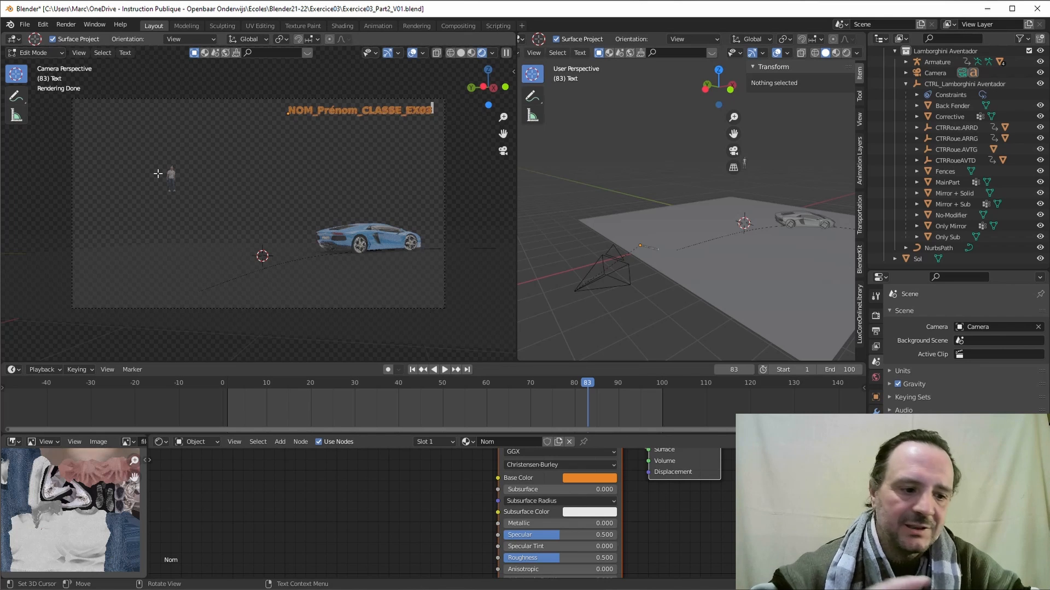
key("Tab")
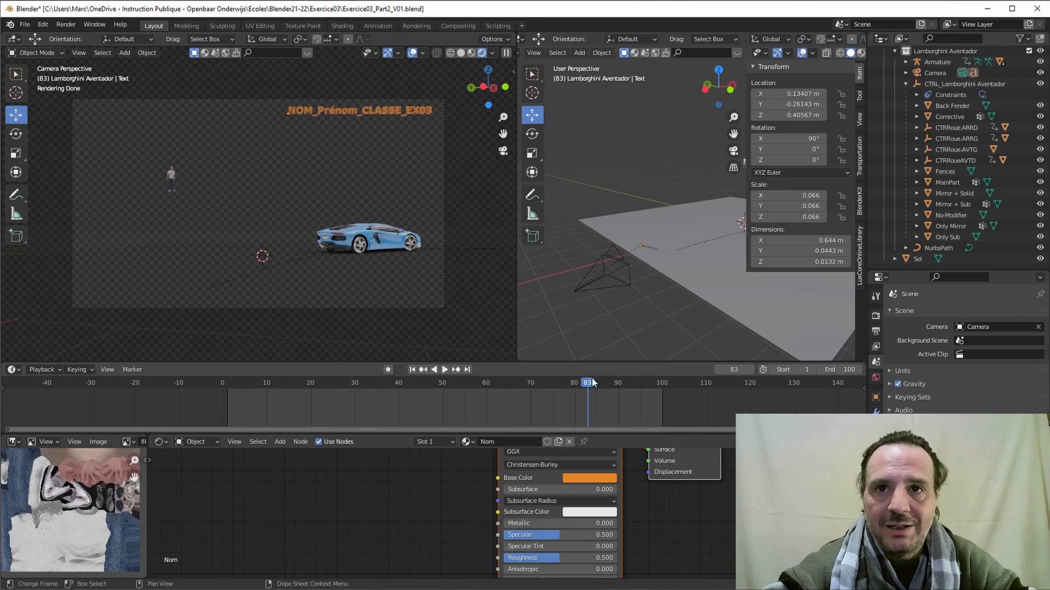
Play the animation to frame 47 and create a new material on the Sol ground plane
left_click_drag(309, 387, 384, 391)
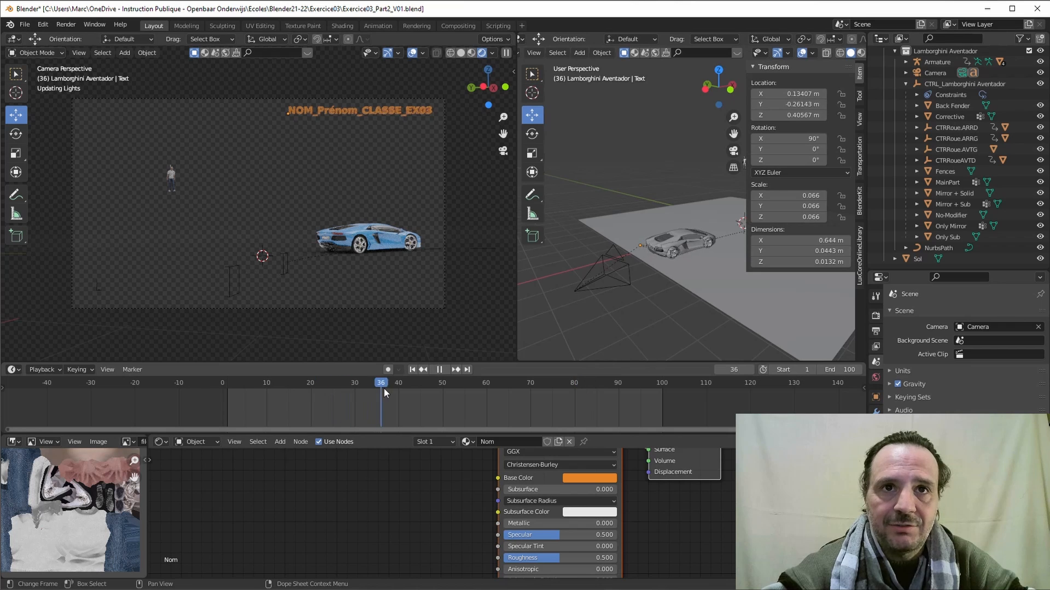
key("space")
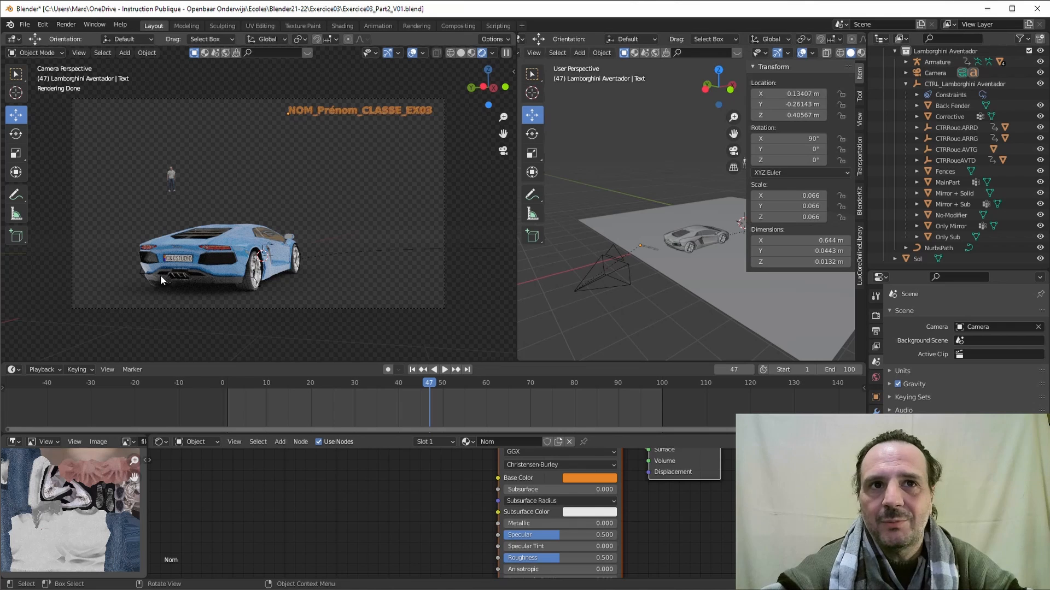
left_click(717, 292)
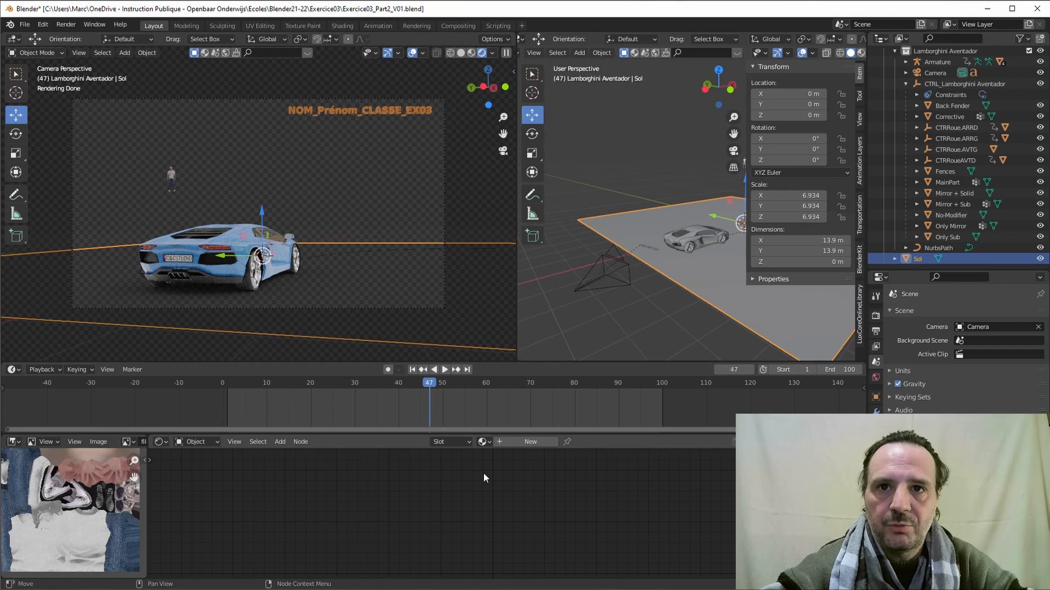
left_click(531, 442)
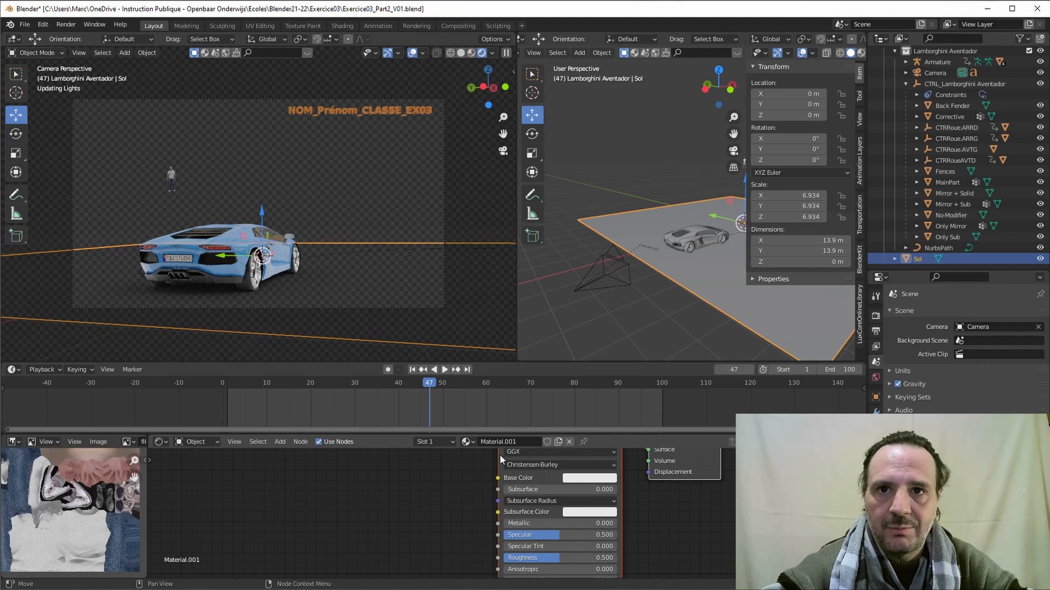
Darken the Sol material's base color to a neutral gray with a value of about 0.24
left_click(584, 479)
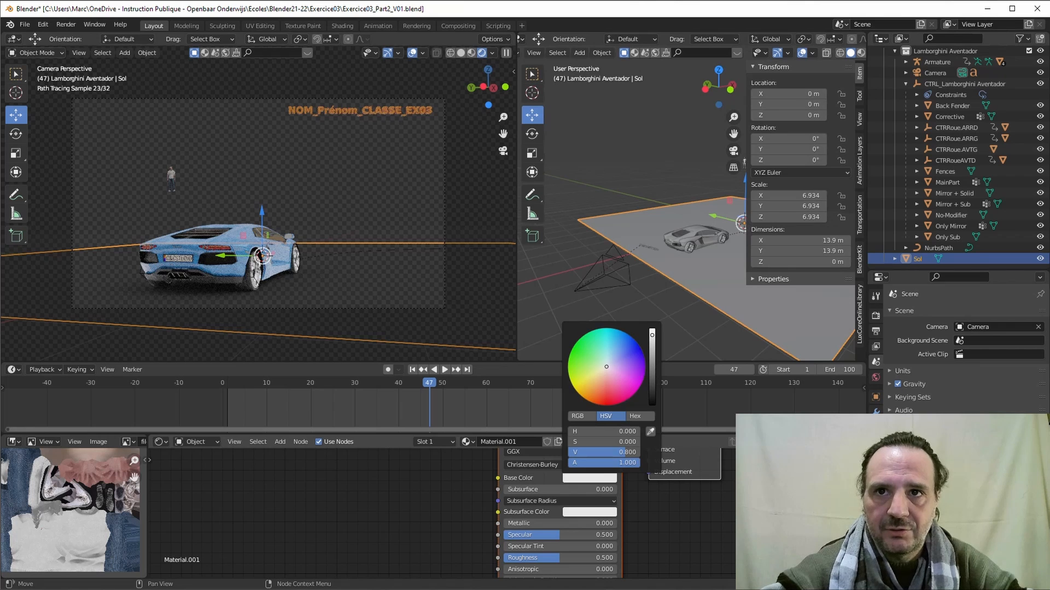
left_click_drag(652, 335, 652, 367)
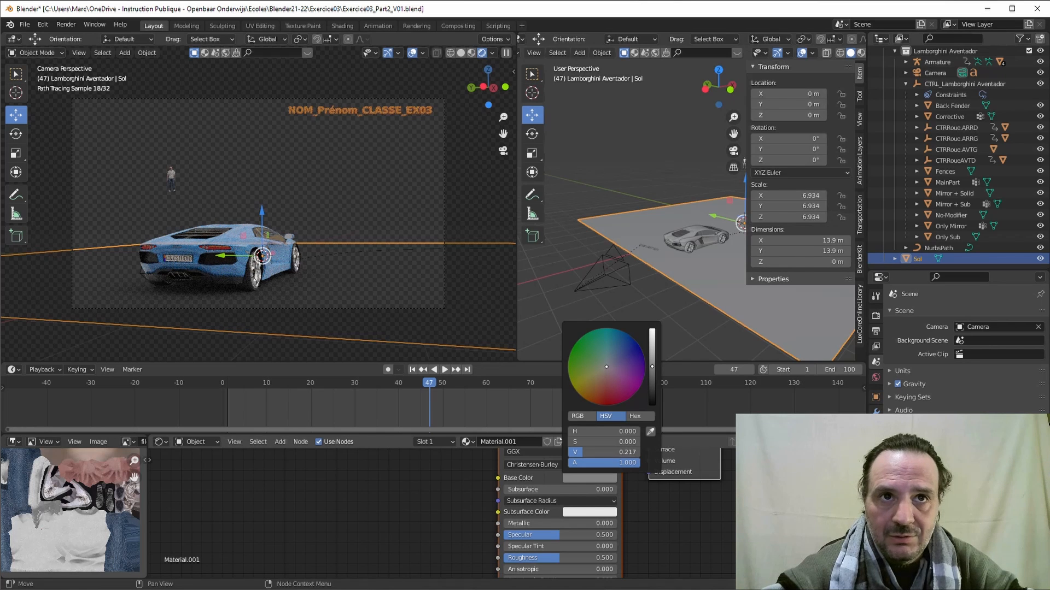
left_click_drag(655, 365, 651, 330)
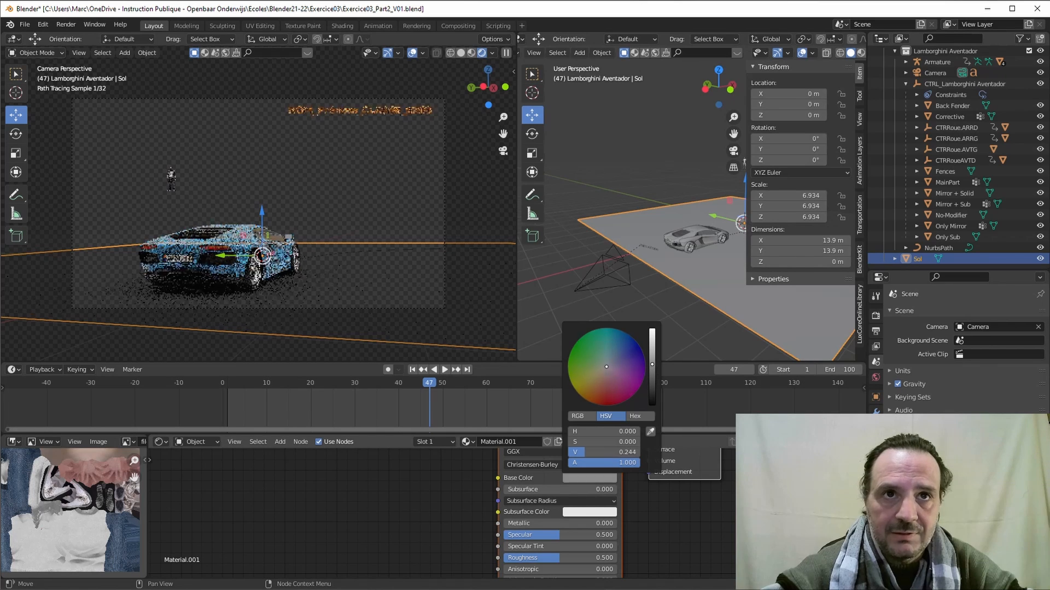
left_click_drag(652, 333, 652, 365)
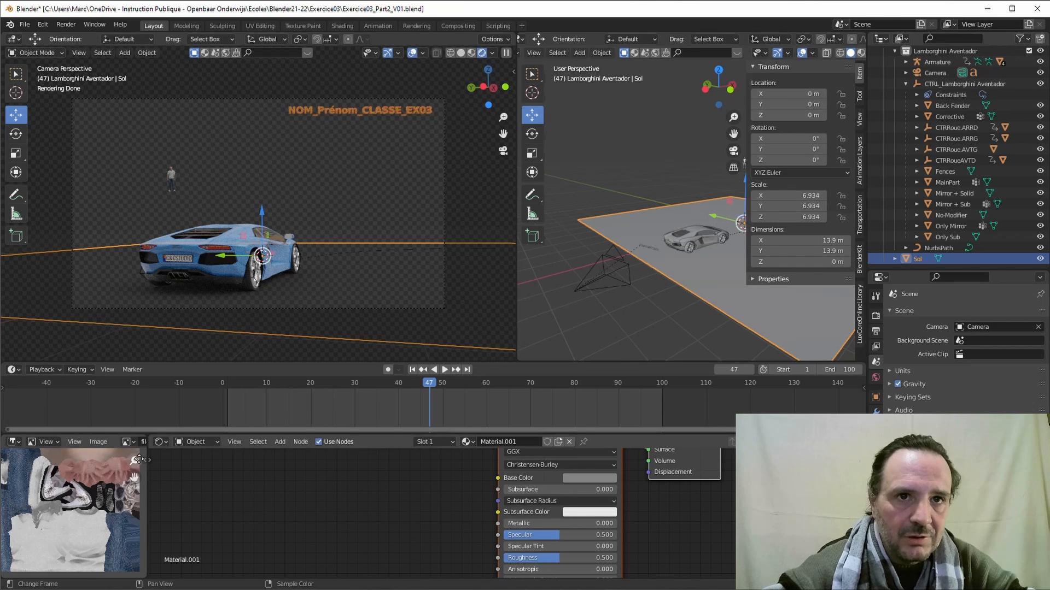
Widen the image editor and display the BackplateReperes.fspy image enlarged around the courtyard pavement
left_click_drag(147, 468, 411, 481)
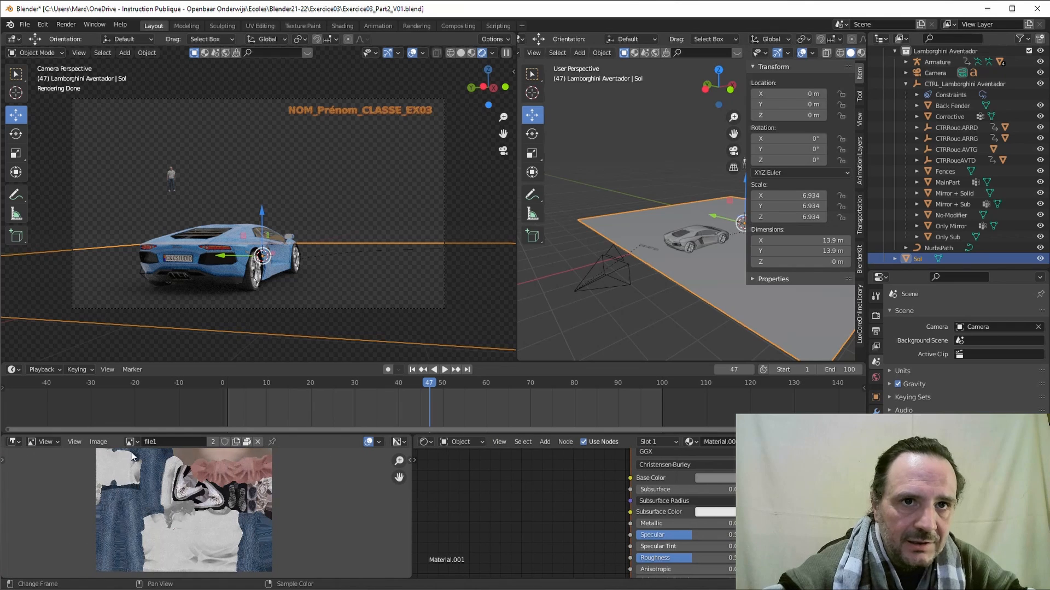
left_click(131, 441)
left_click(175, 459)
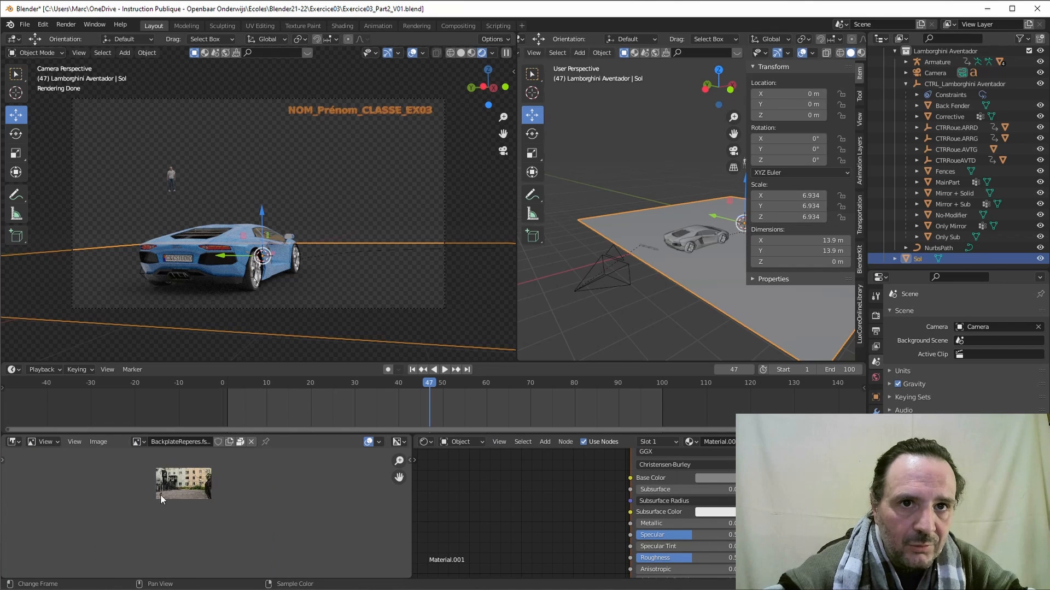
scroll(166, 496, "up", 6)
mouse_move(162, 482)
middle_mouse_down()
mouse_move(158, 569)
mouse_move(156, 522)
mouse_move(137, 529)
mouse_move(162, 499)
middle_mouse_up()
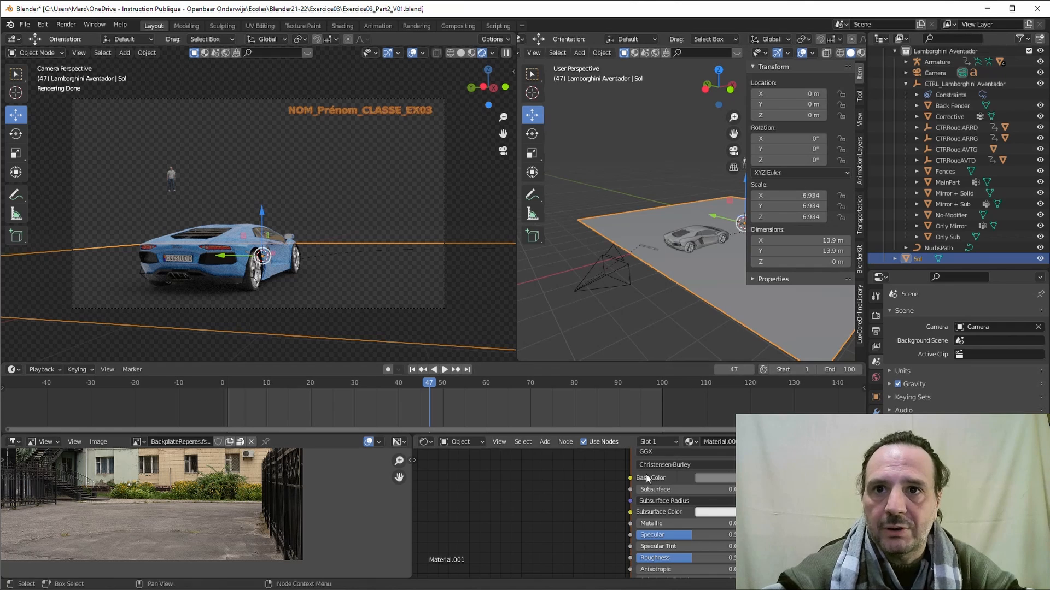
Sample the courtyard pavement in the backplate image as the Sol material's base color
left_click(727, 480)
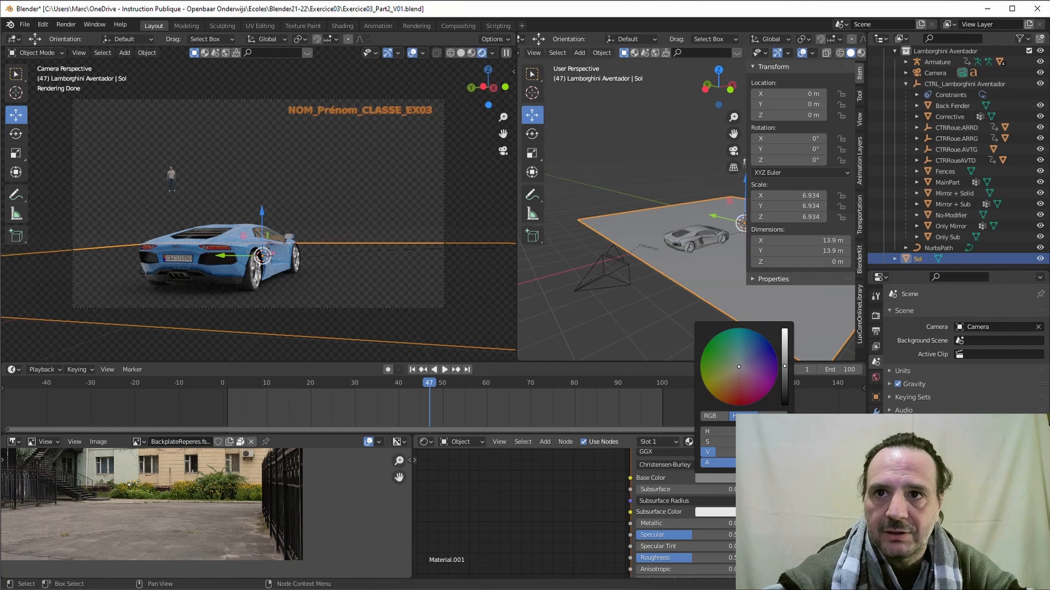
left_click(782, 432)
left_click(159, 536)
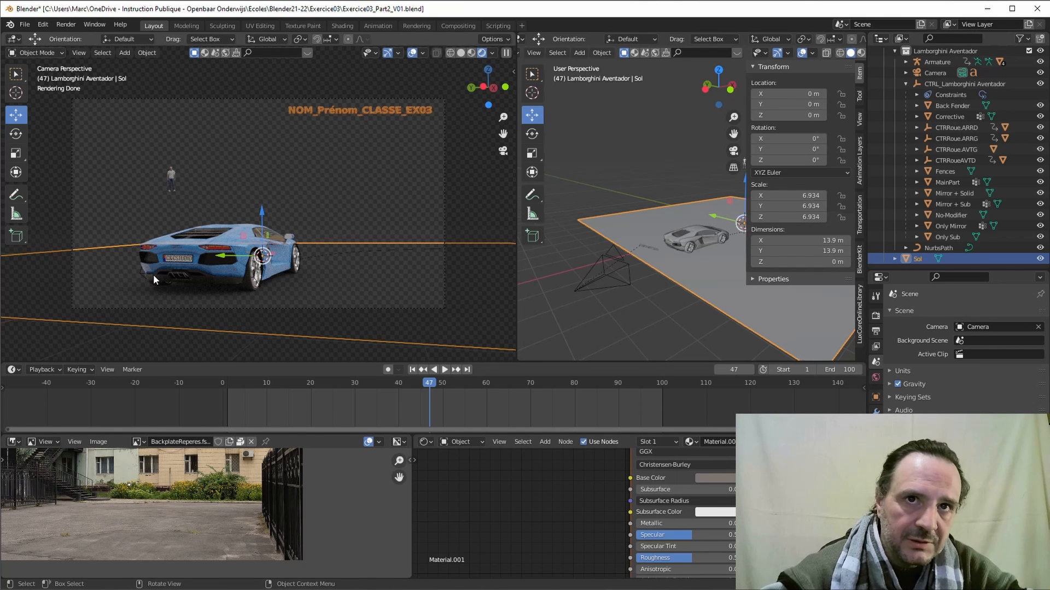
middle_click_drag(687, 501, 544, 495)
middle_click_drag(542, 538, 555, 515)
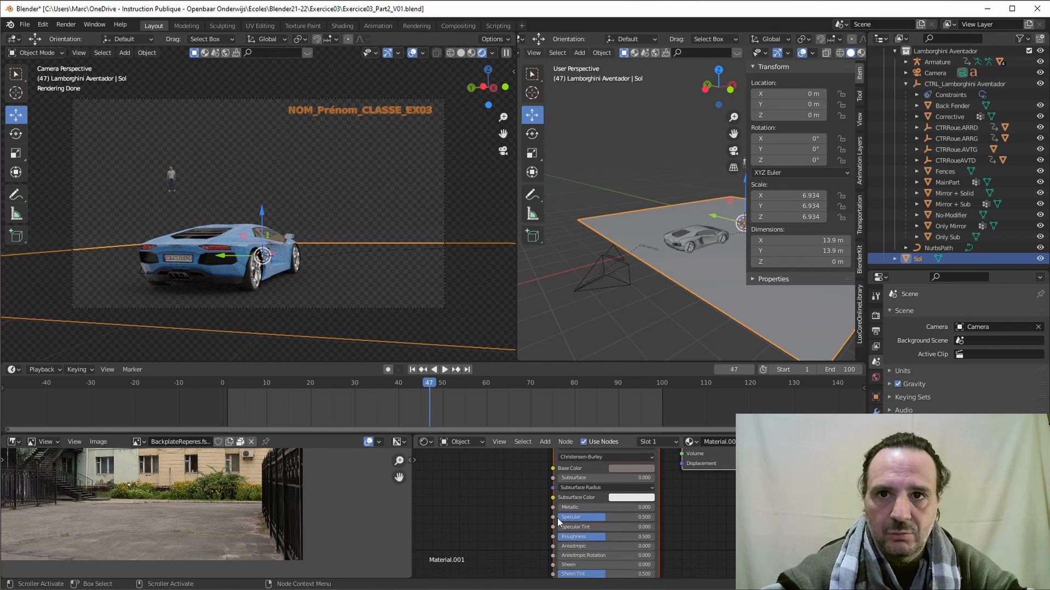
Set the Sol material's specular to 0 and its roughness to 0.85
mouse_move(602, 519)
left_mouse_down()
mouse_move(552, 519)
mouse_move(640, 540)
mouse_move(609, 536)
left_mouse_up()
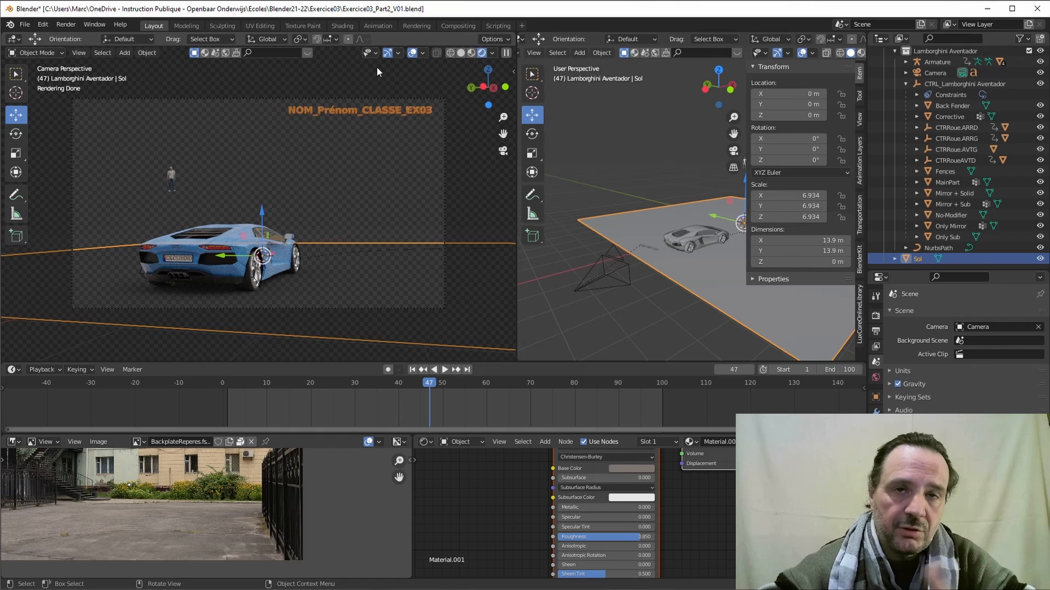
Rename the view layer to Base
left_click(979, 26)
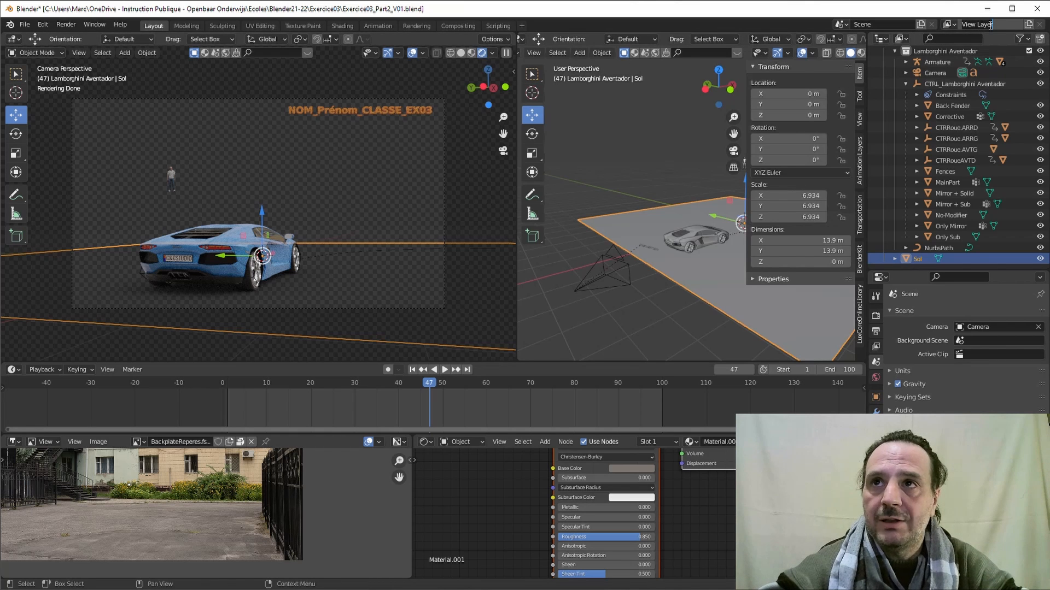
type("Base")
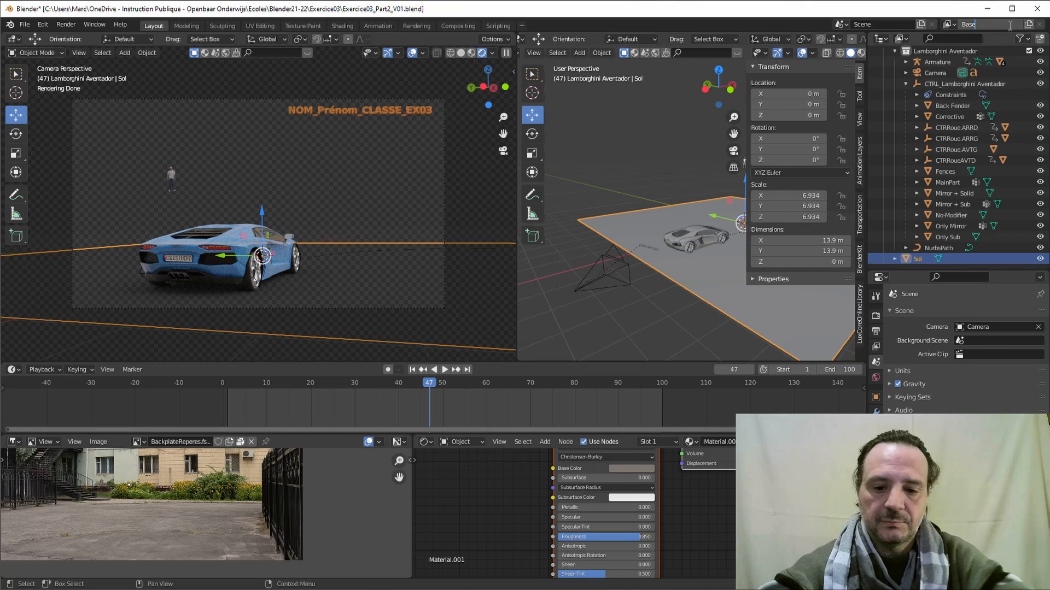
key("Return")
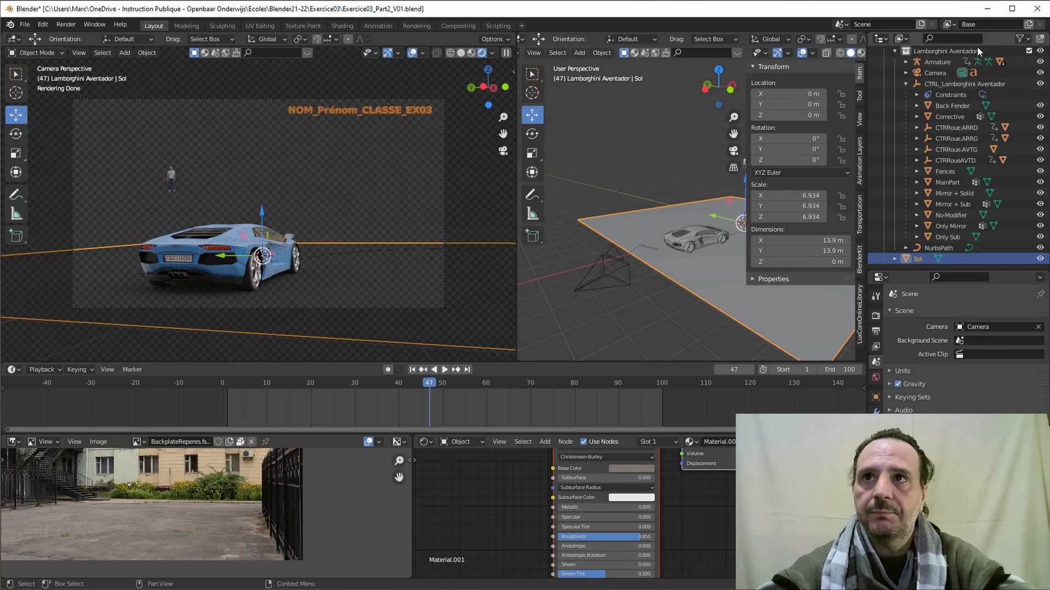
Examine how the objects are organized in Collection and Lamborghini Aventador, collapsing the car controller's hierarchy
left_click(892, 51)
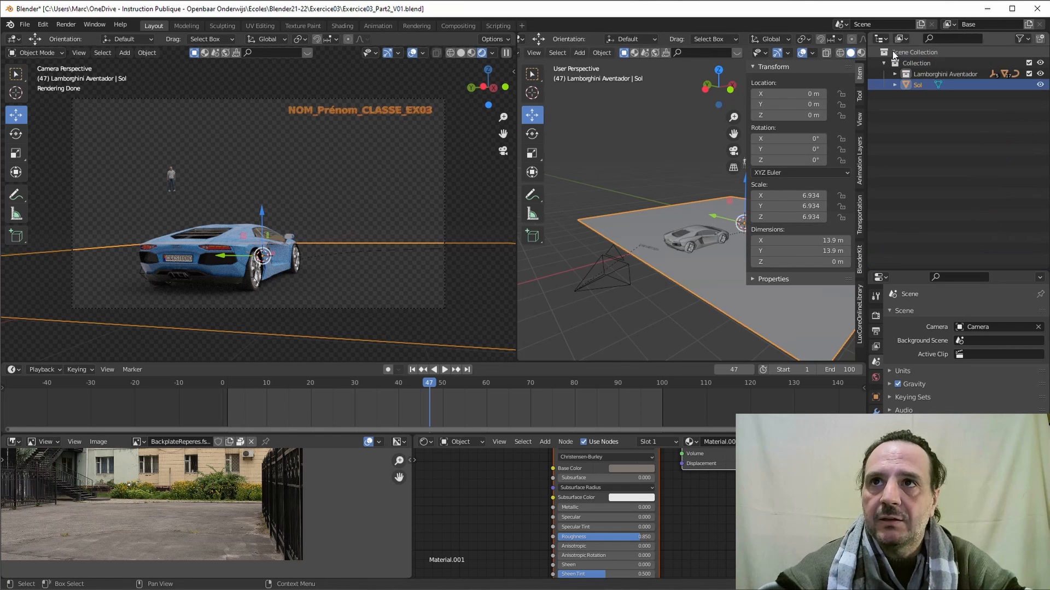
left_click(915, 64)
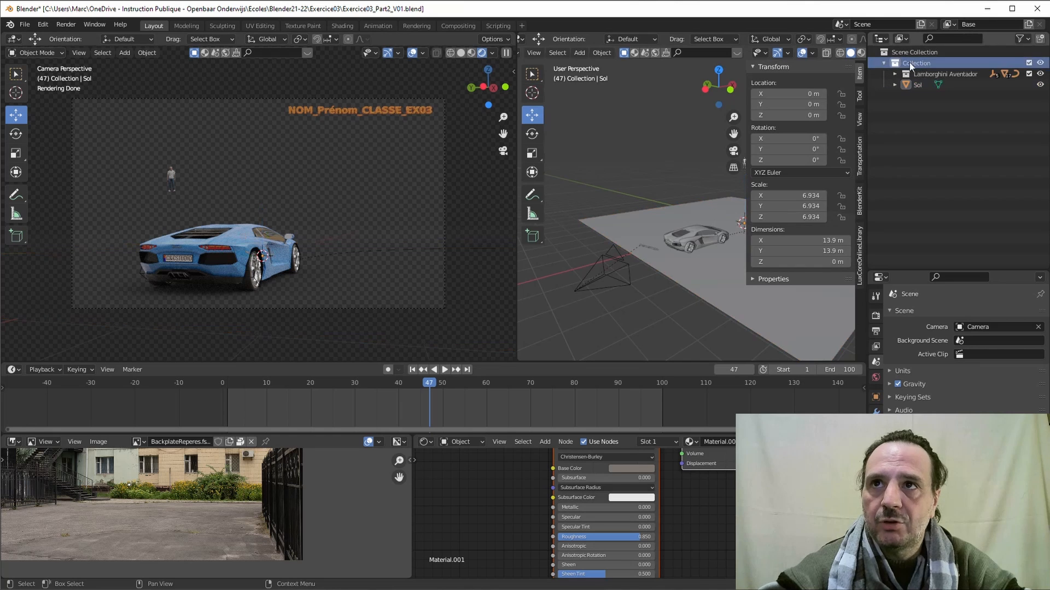
left_click(924, 75)
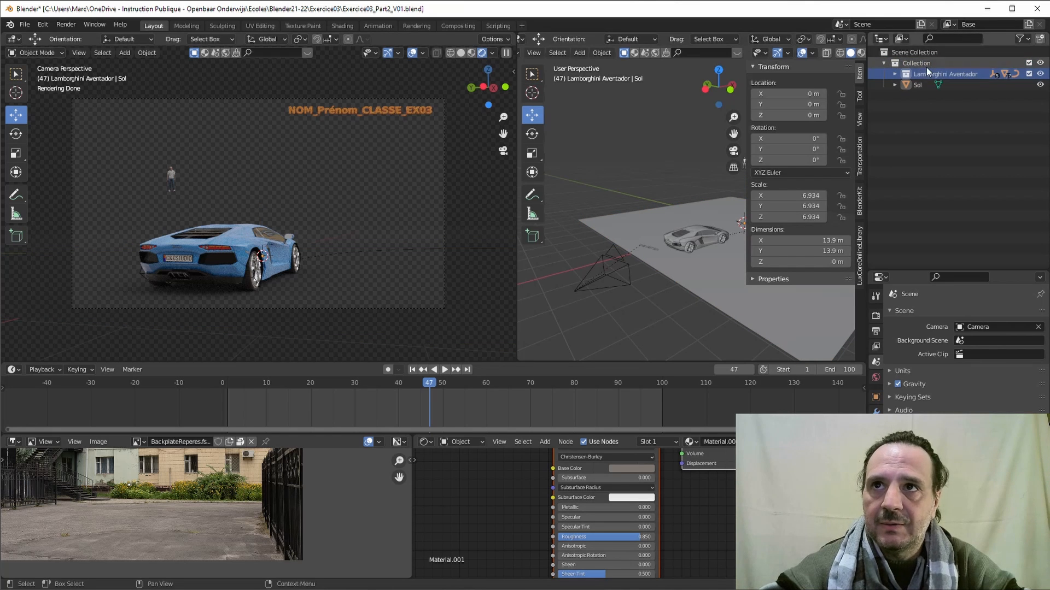
left_click(917, 86)
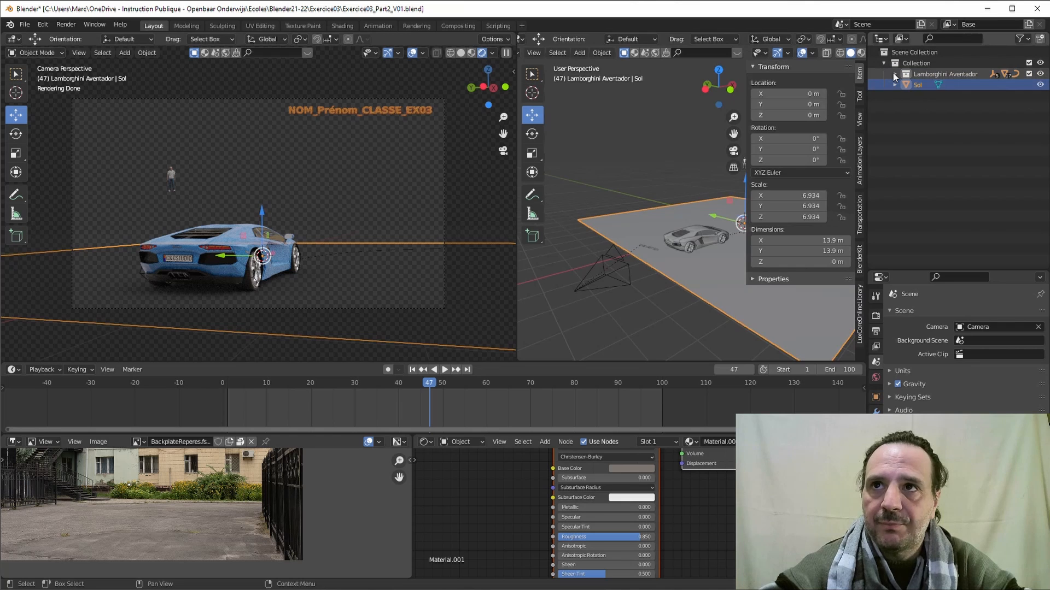
left_click(894, 73)
left_click(934, 86)
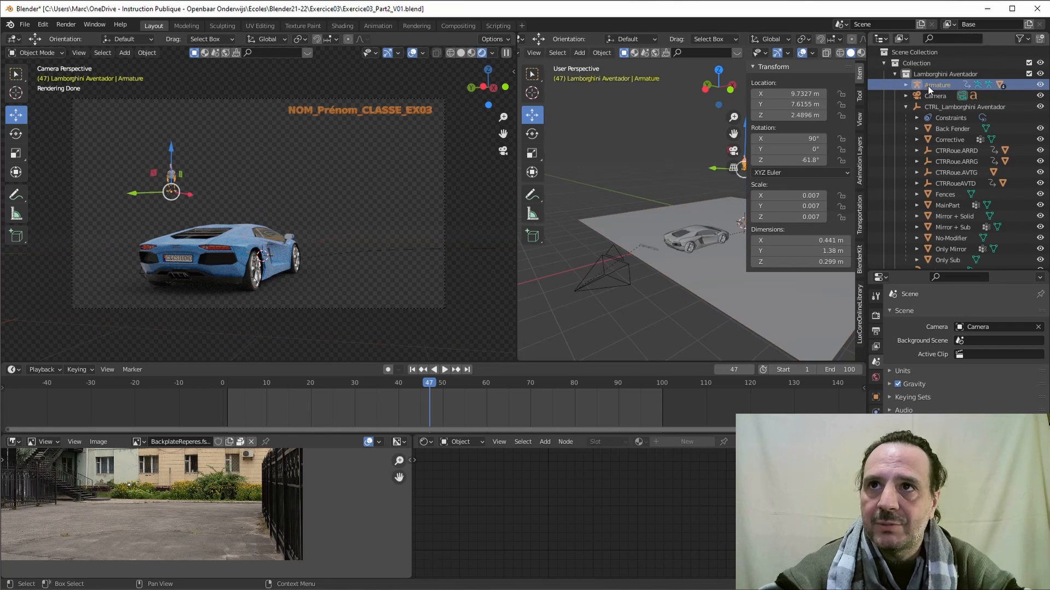
left_click(908, 107)
left_click(905, 107)
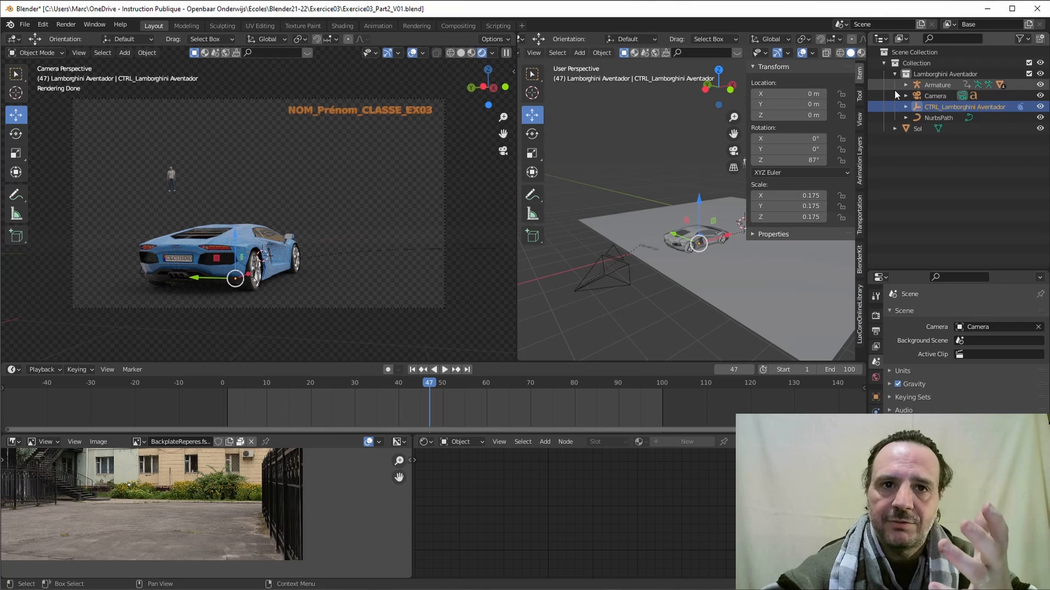
Move the character's Armature into a new collection named Man
left_click(937, 85)
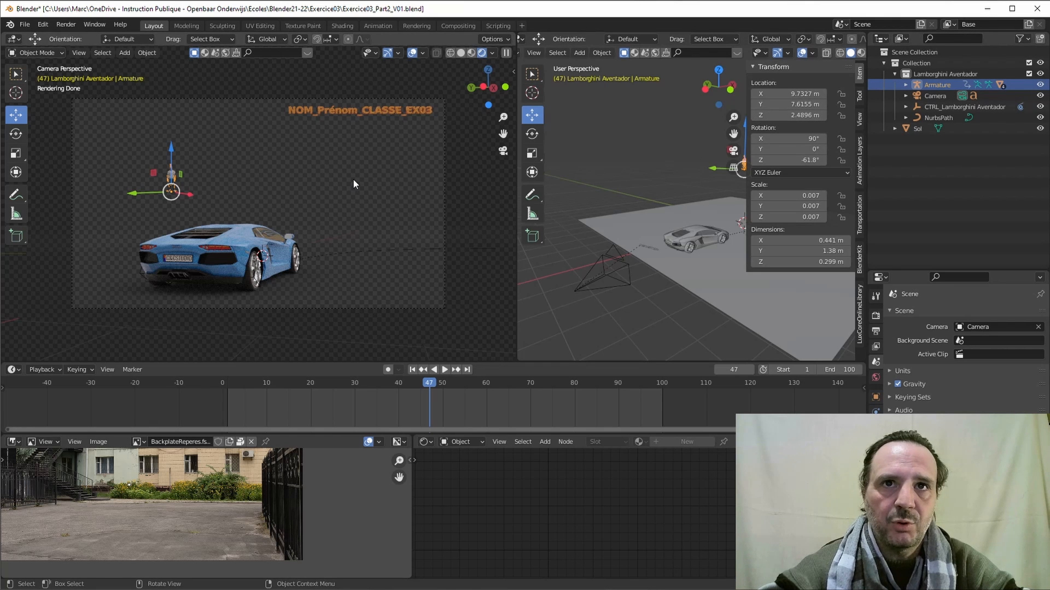
key("m")
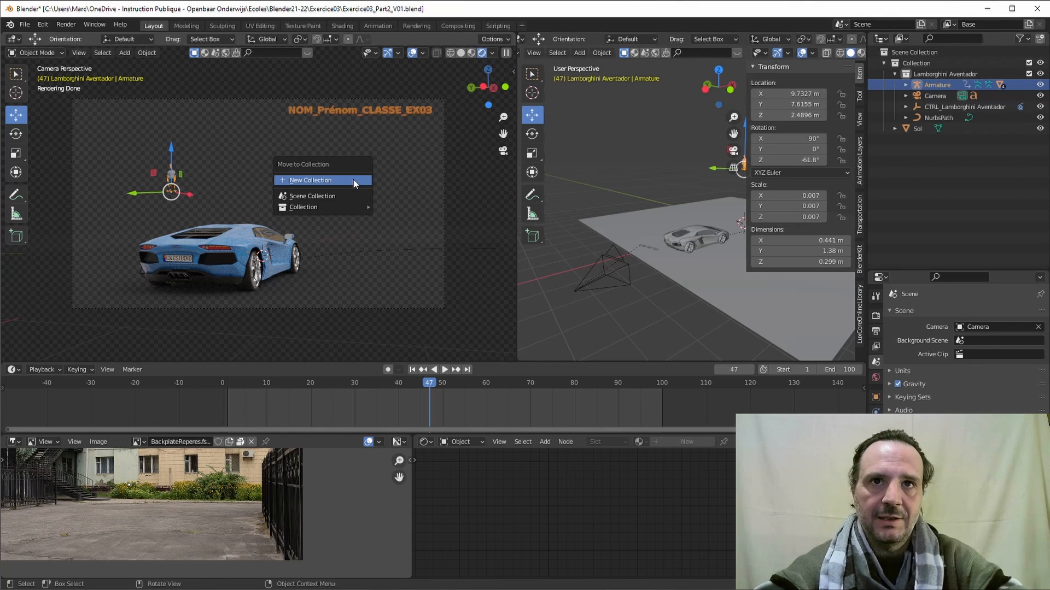
left_click(354, 181)
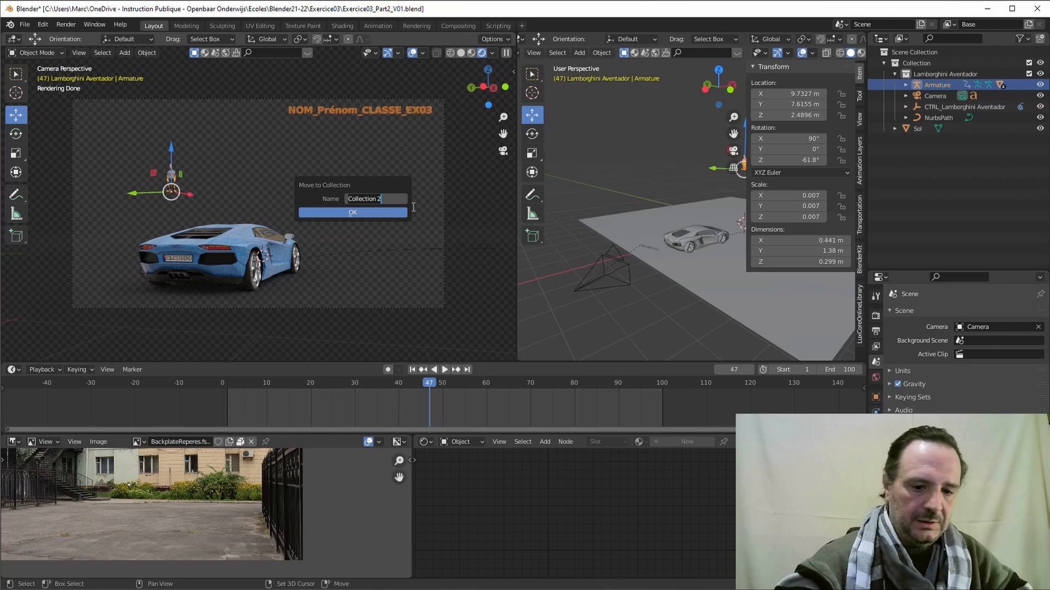
type("Man")
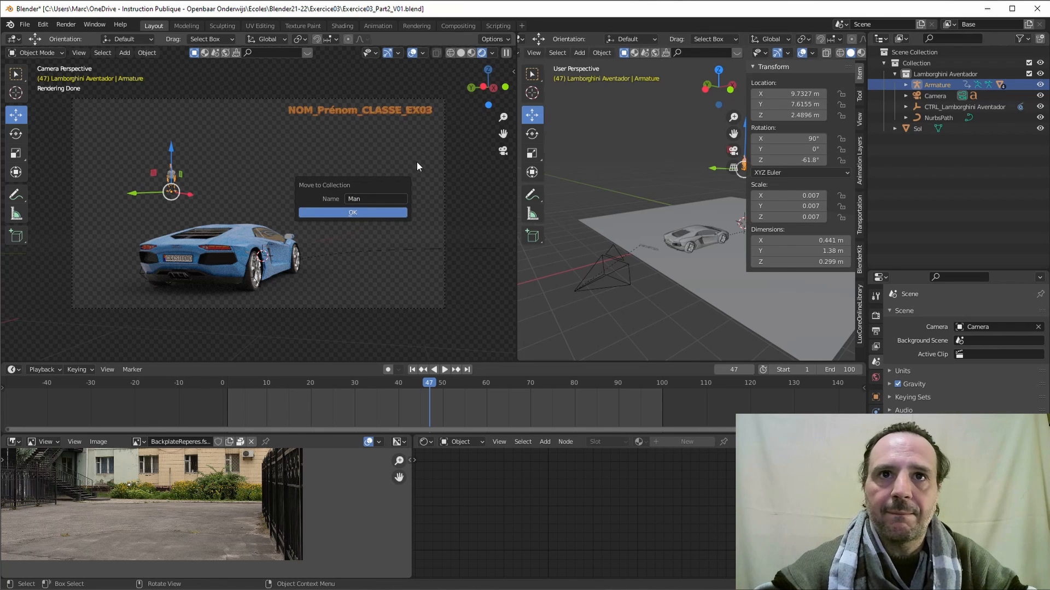
key("Return")
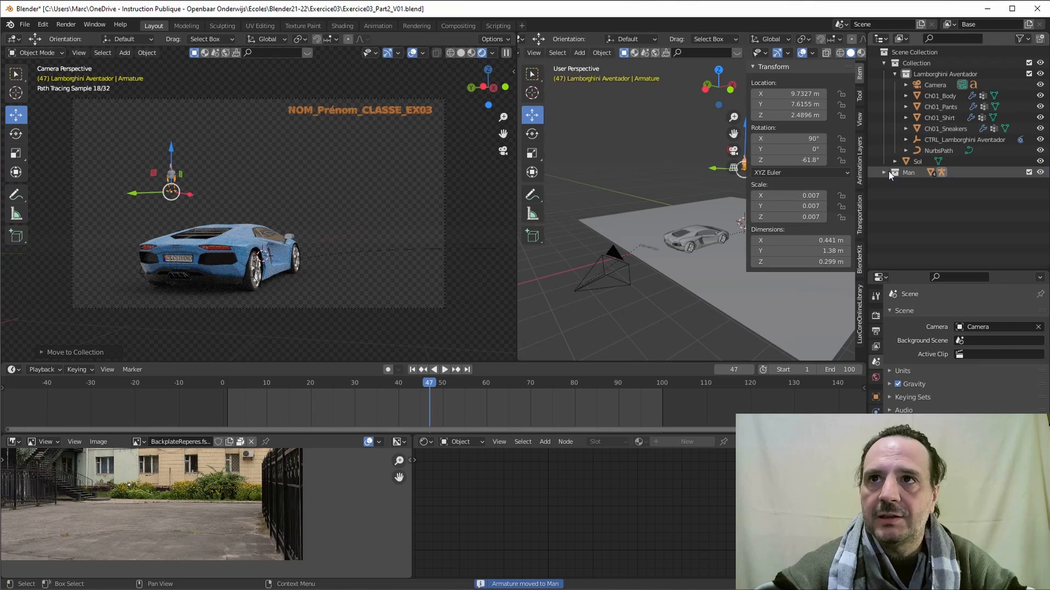
Move the Sol ground plane into a new collection named Sol and collapse that collection
left_click(917, 161)
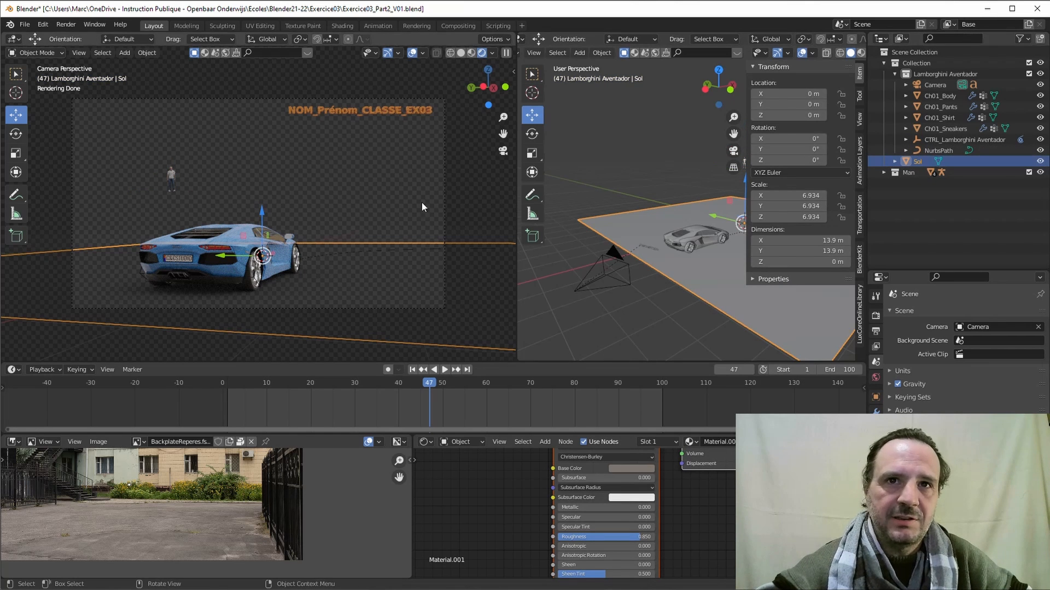
key("m")
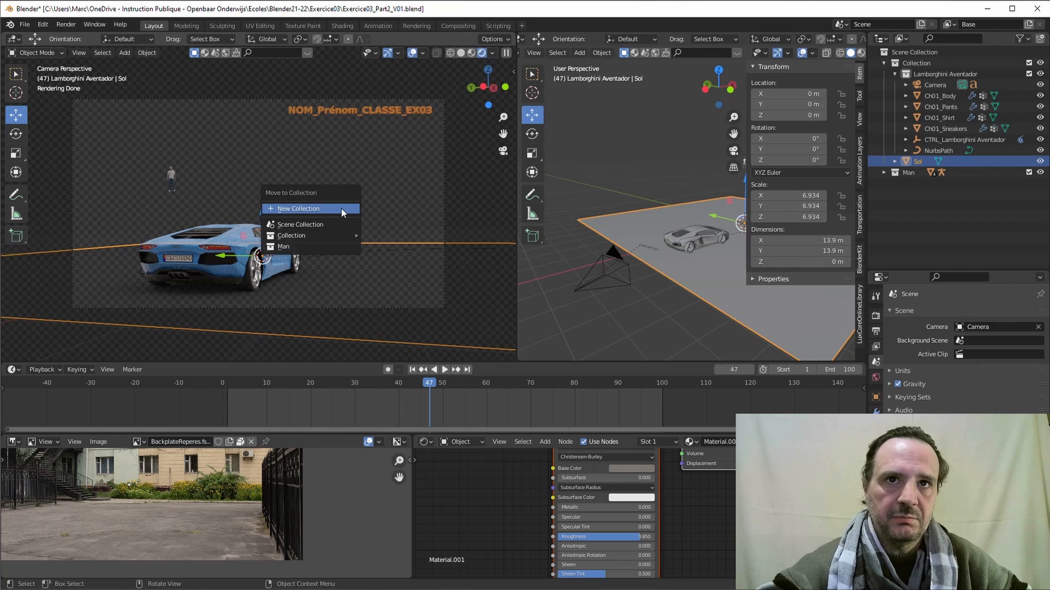
left_click(341, 208)
key("ctrl+a")
type("Sol")
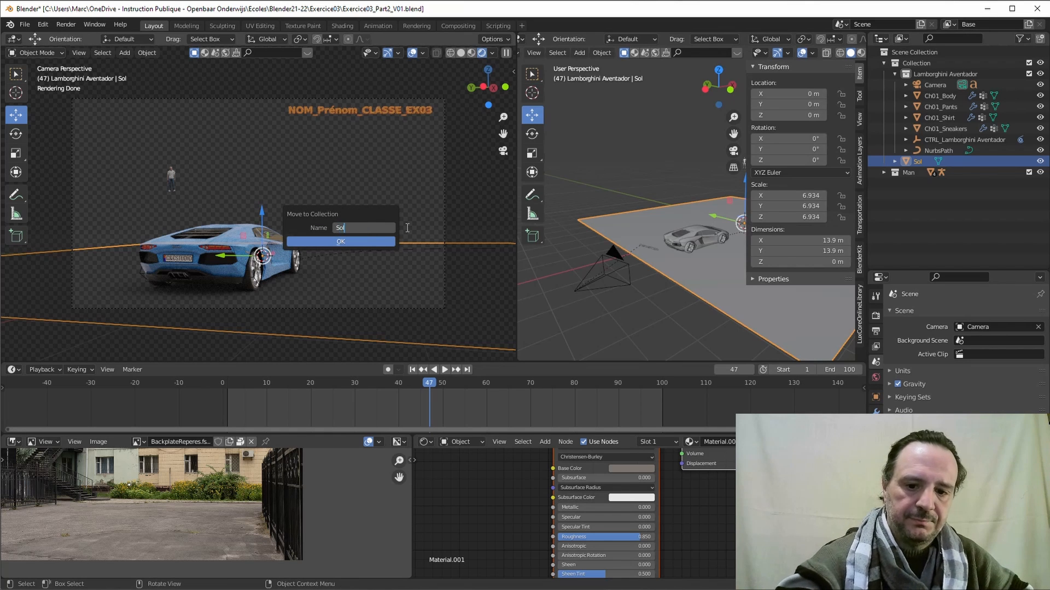
key("Return")
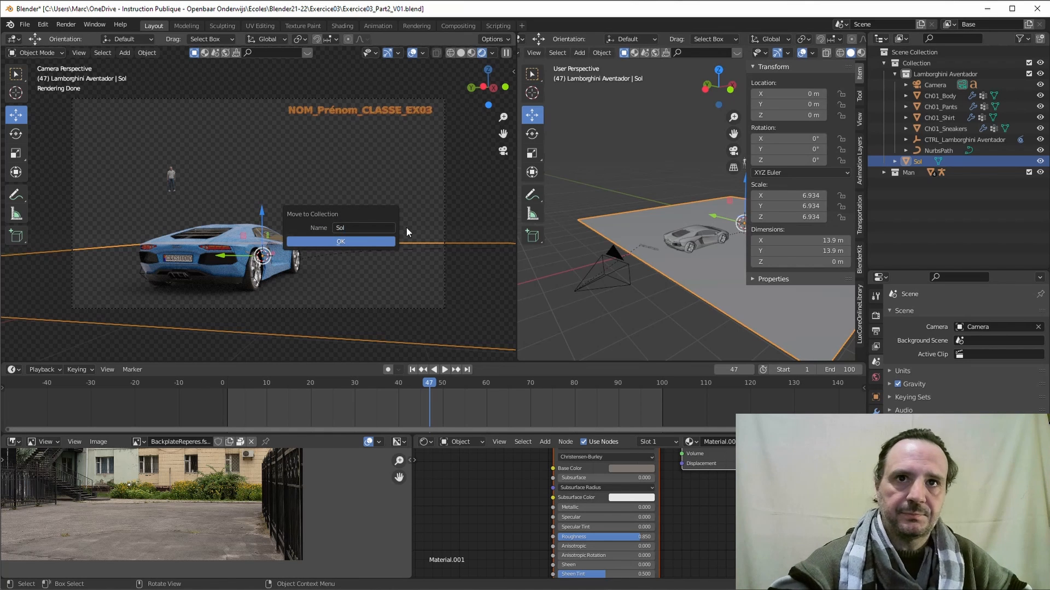
left_click(352, 240)
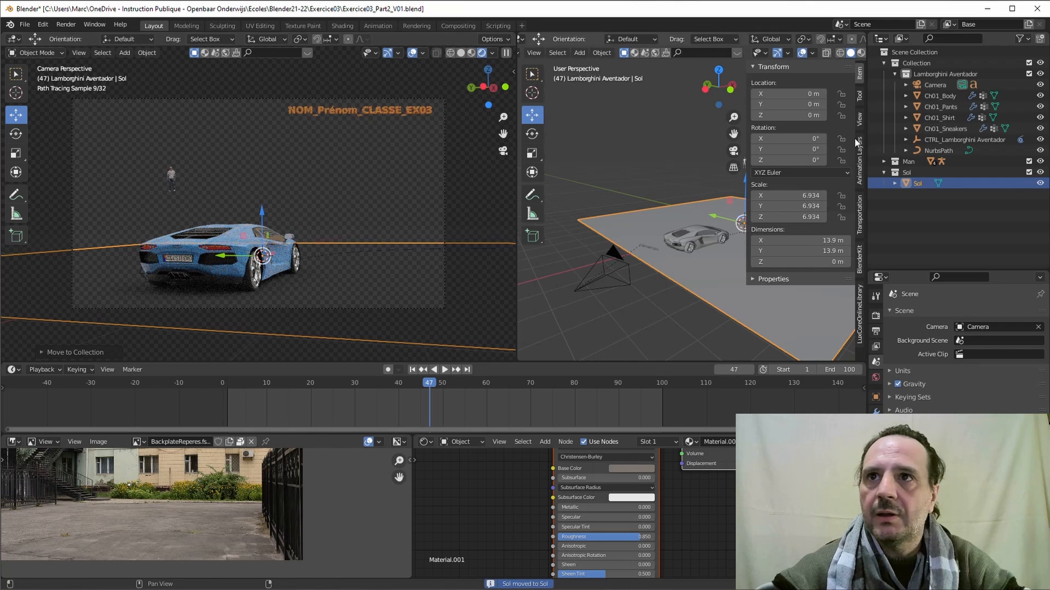
left_click(883, 172)
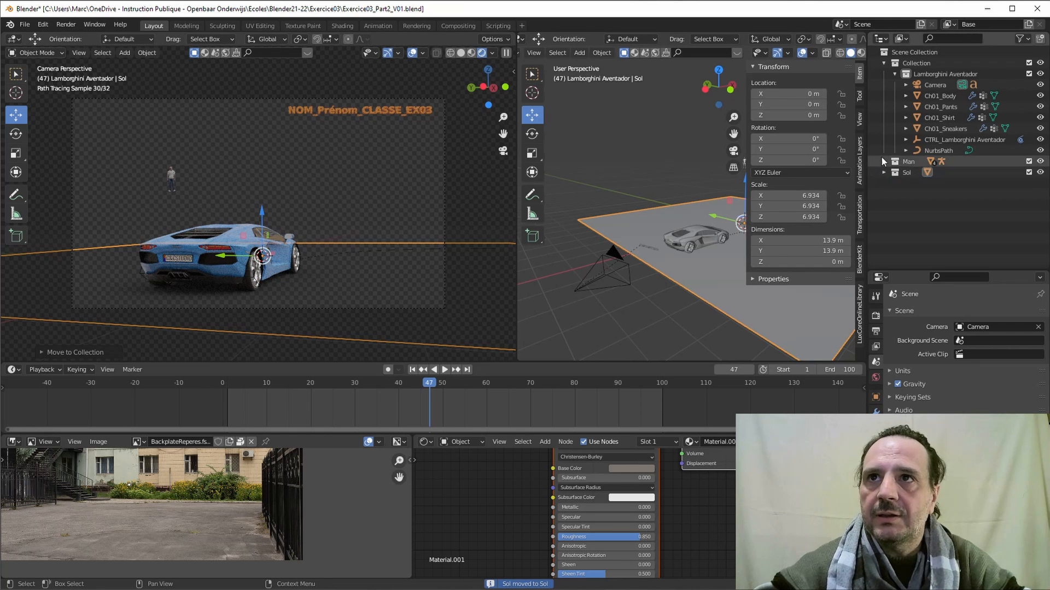
Move the Camera into a new collection named CAM and collapse that collection
left_click(930, 85)
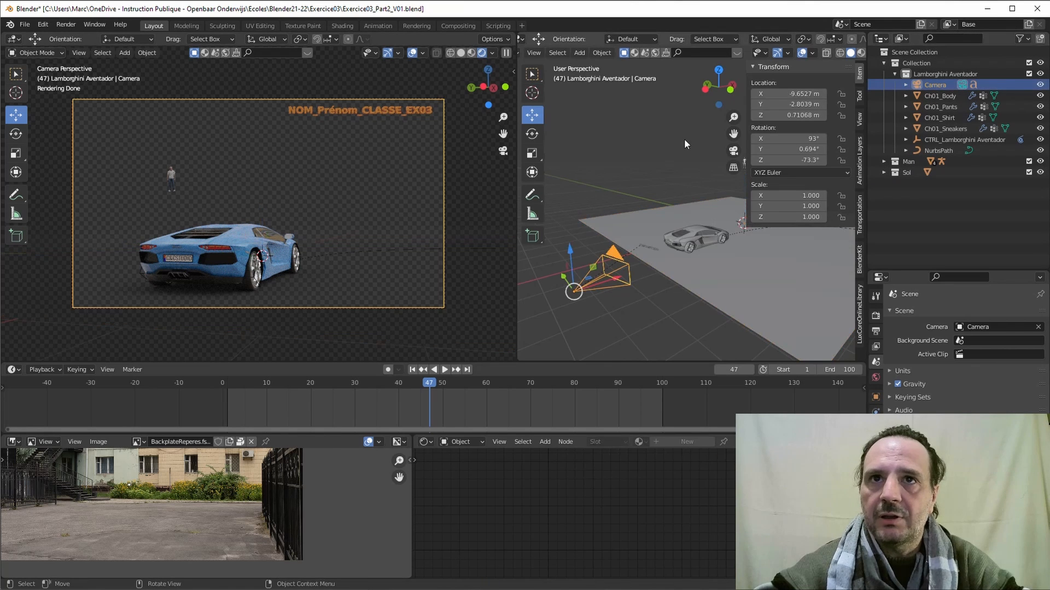
key("m")
left_click(395, 206)
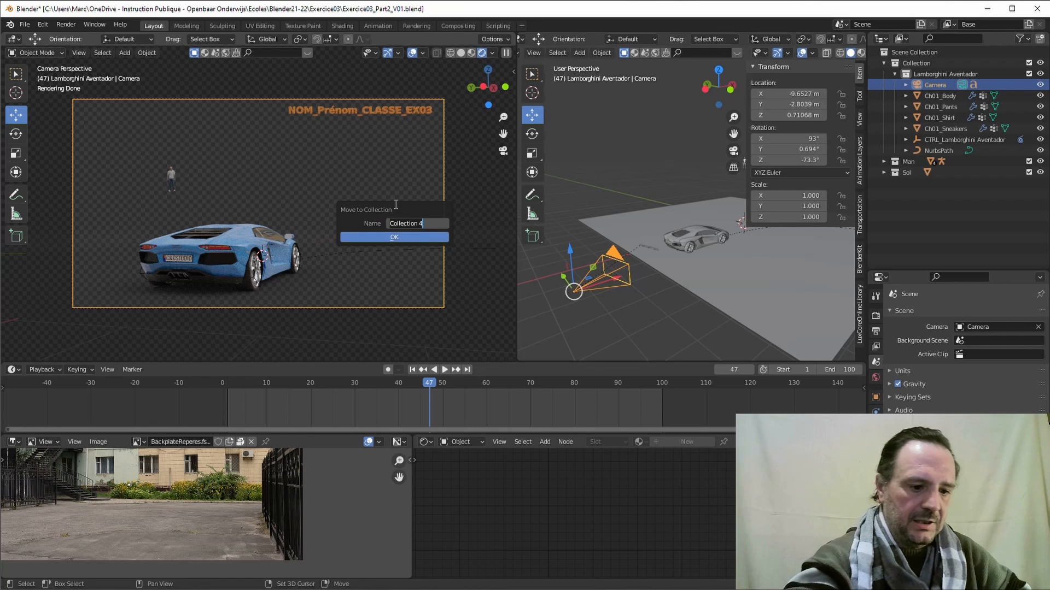
type("CAM")
key("Return")
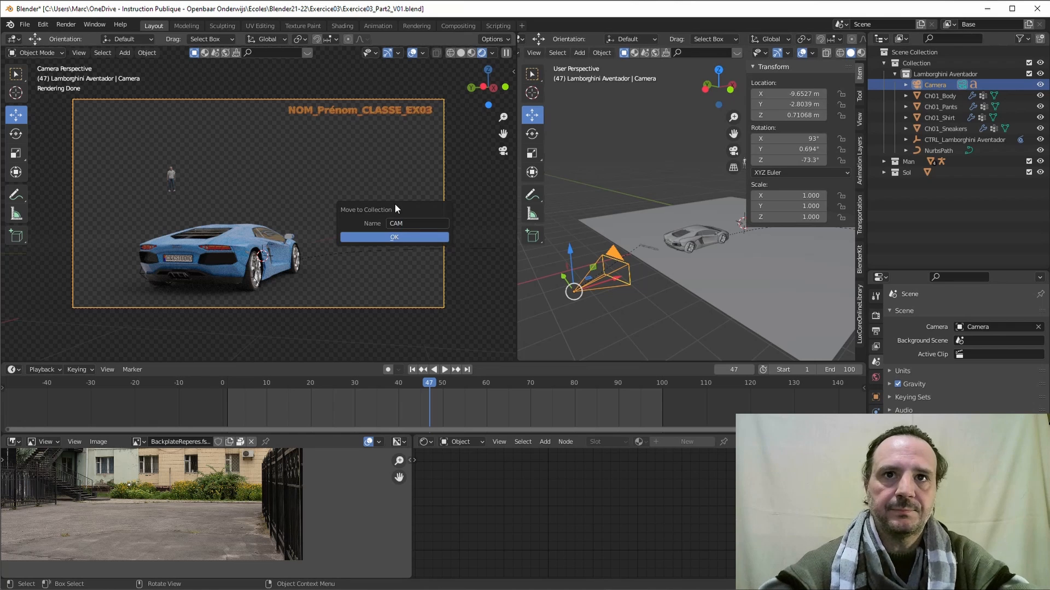
left_click(392, 238)
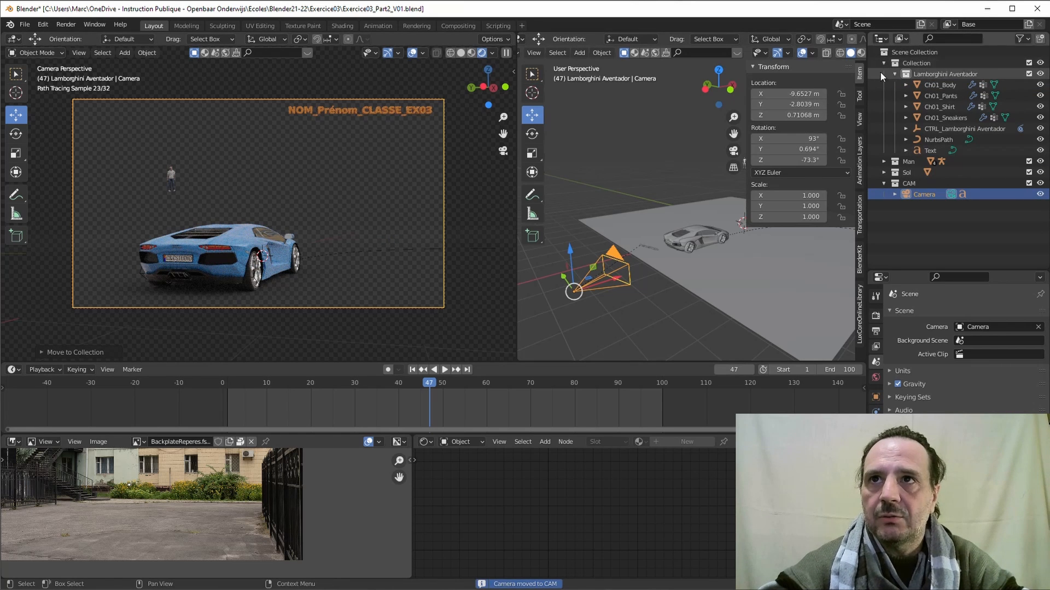
left_click(884, 183)
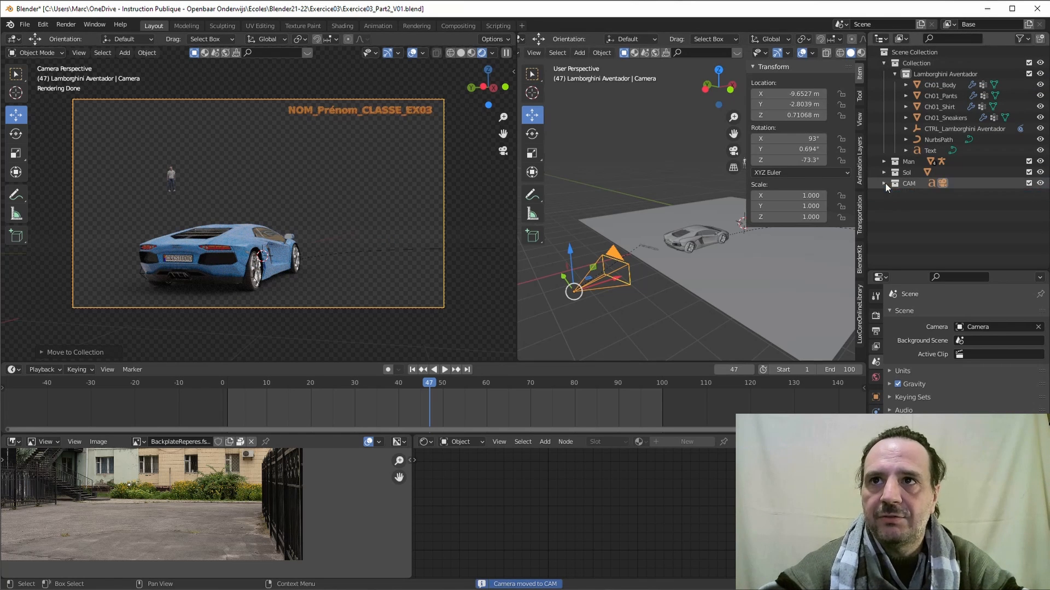
Move the Text title object from the Lamborghini Aventador collection into the CAM collection
left_click(883, 63)
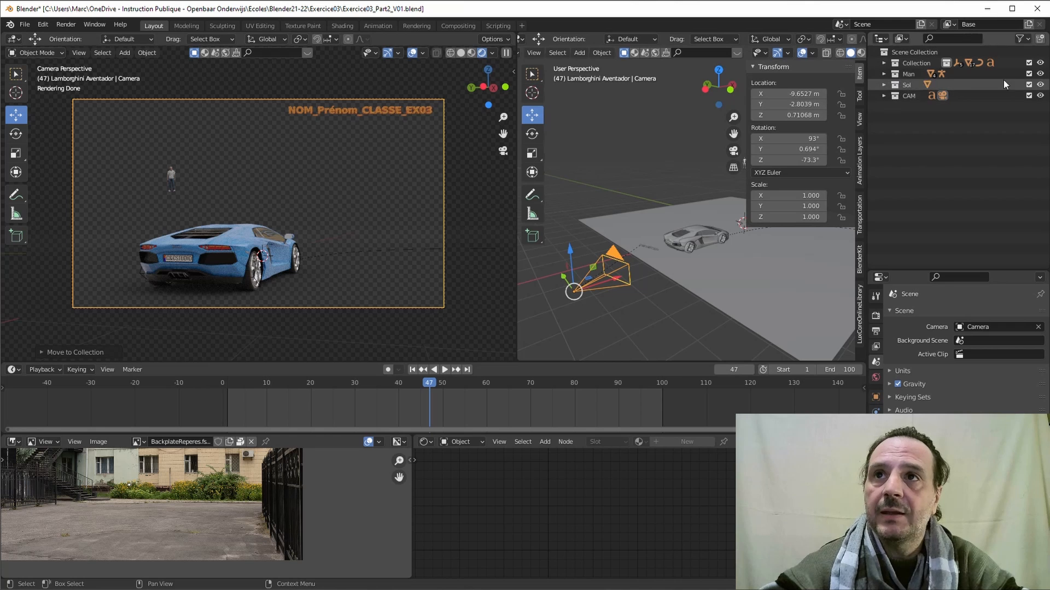
left_click(884, 62)
left_click(882, 63)
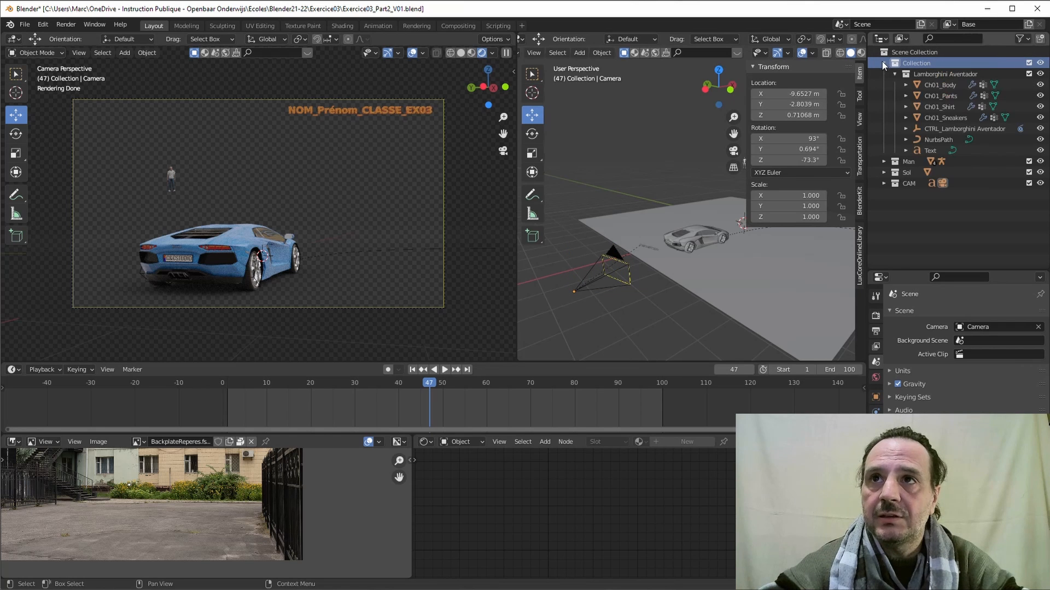
left_click(927, 75)
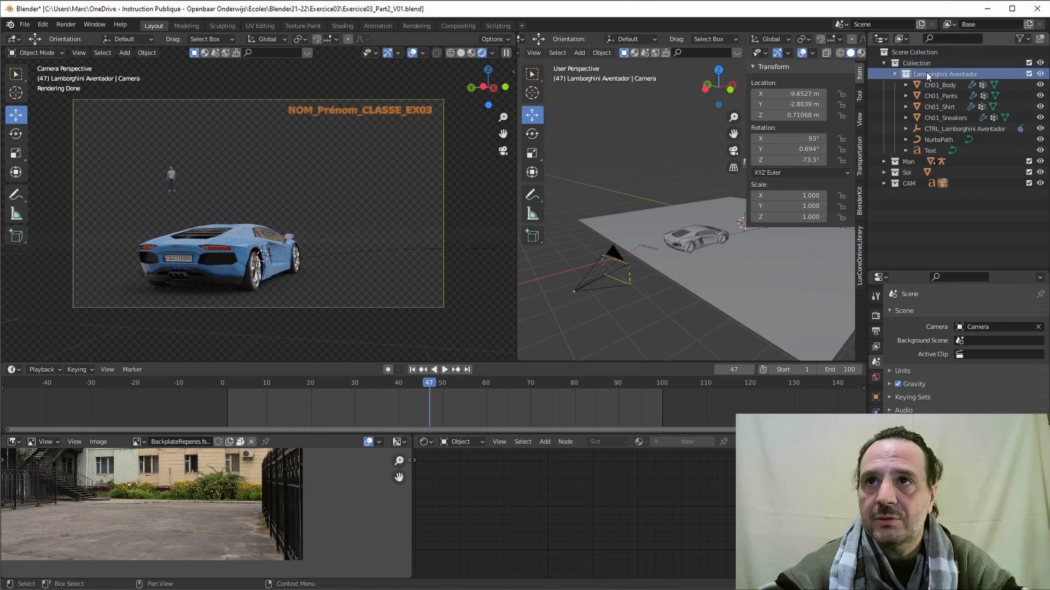
left_click(928, 150)
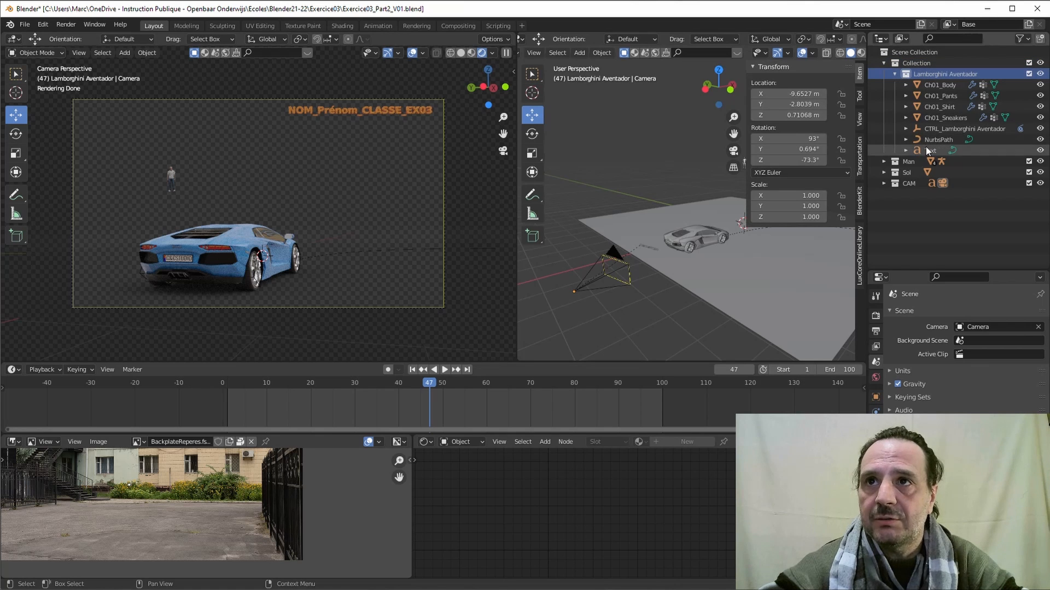
left_click_drag(935, 153, 911, 184)
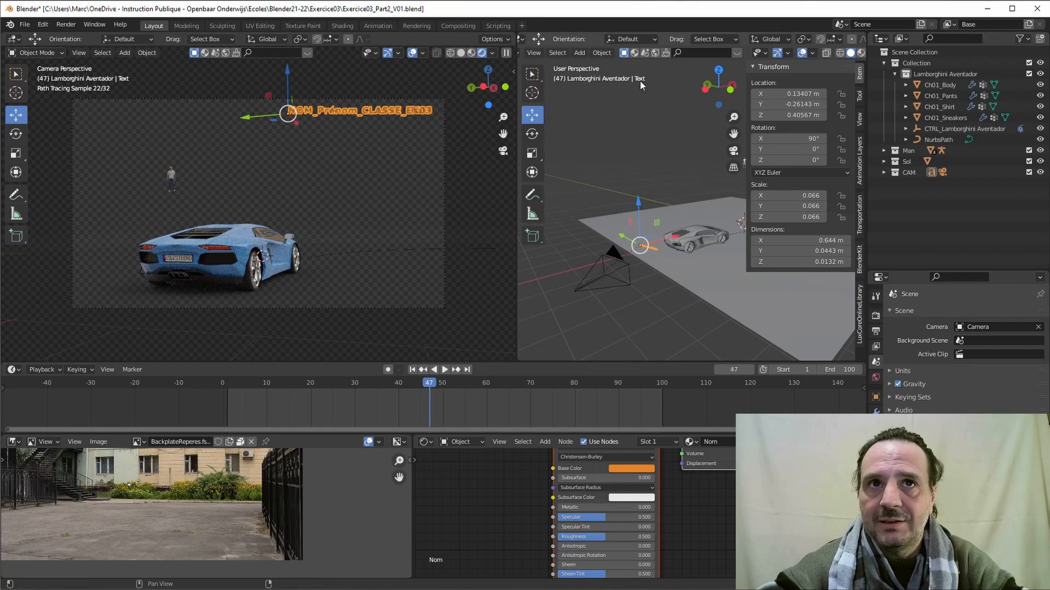
Move the Lamborghini Aventador collection out of Collection to the top level of the Scene Collection
left_click(938, 140)
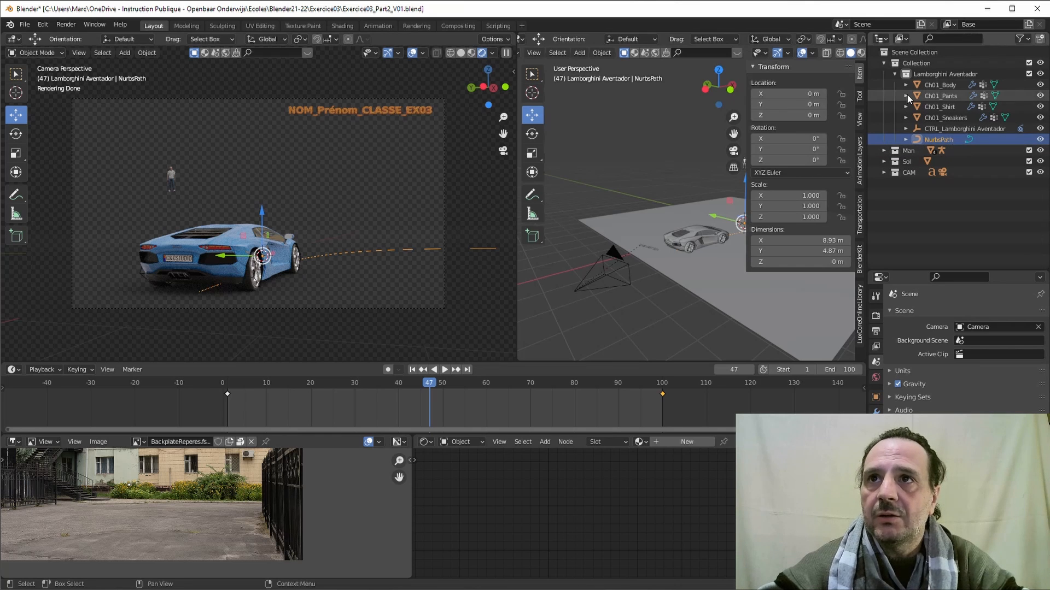
left_click(894, 74)
left_click(918, 74)
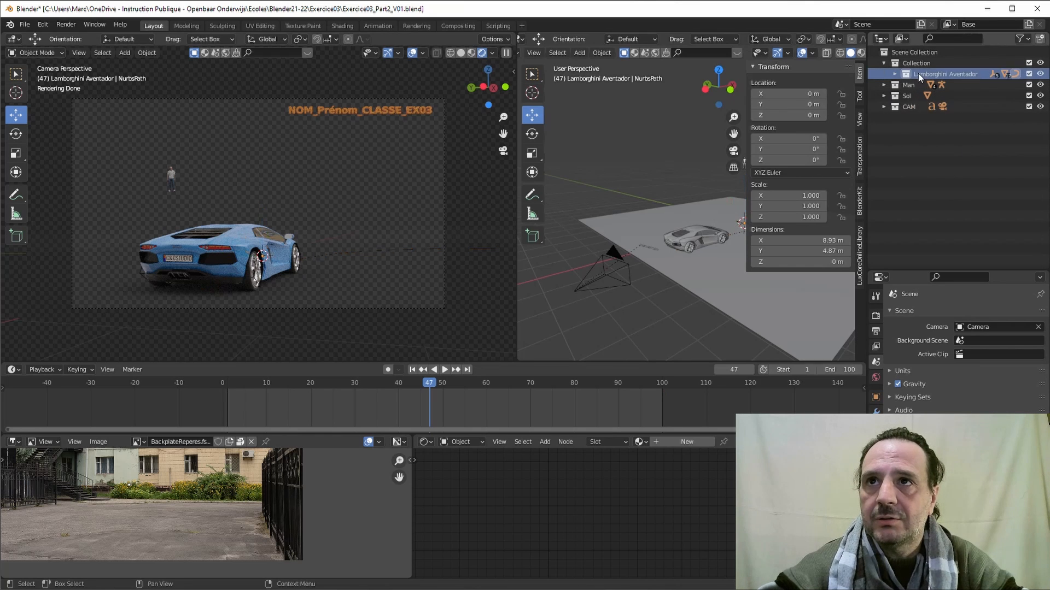
left_click_drag(909, 73, 914, 51)
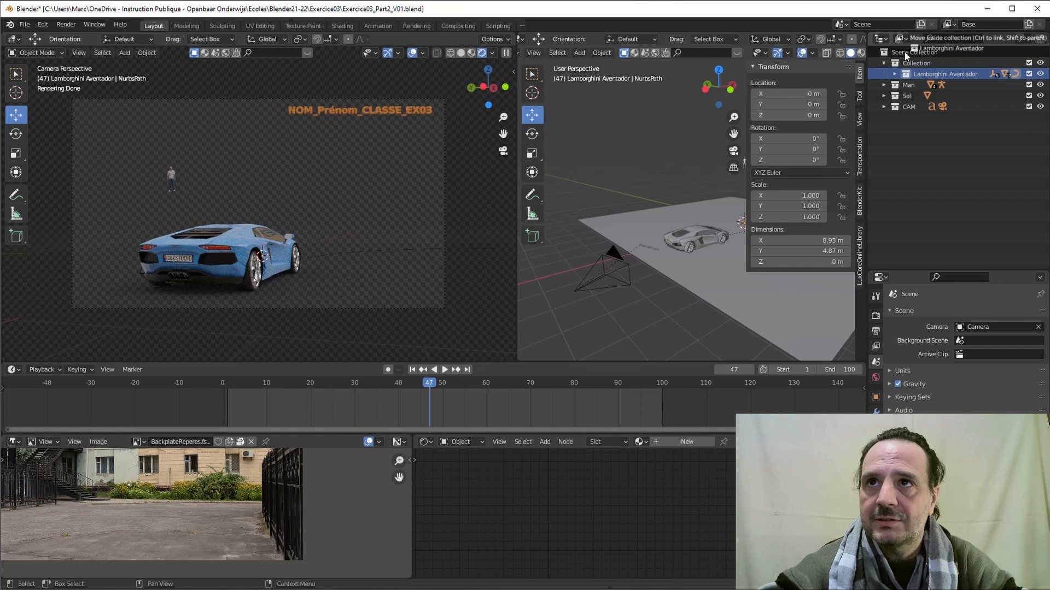
left_click_drag(905, 52, 904, 51)
Delete the leftover Collection from the scene and select the Lamborghini Aventador collection
right_click(913, 66)
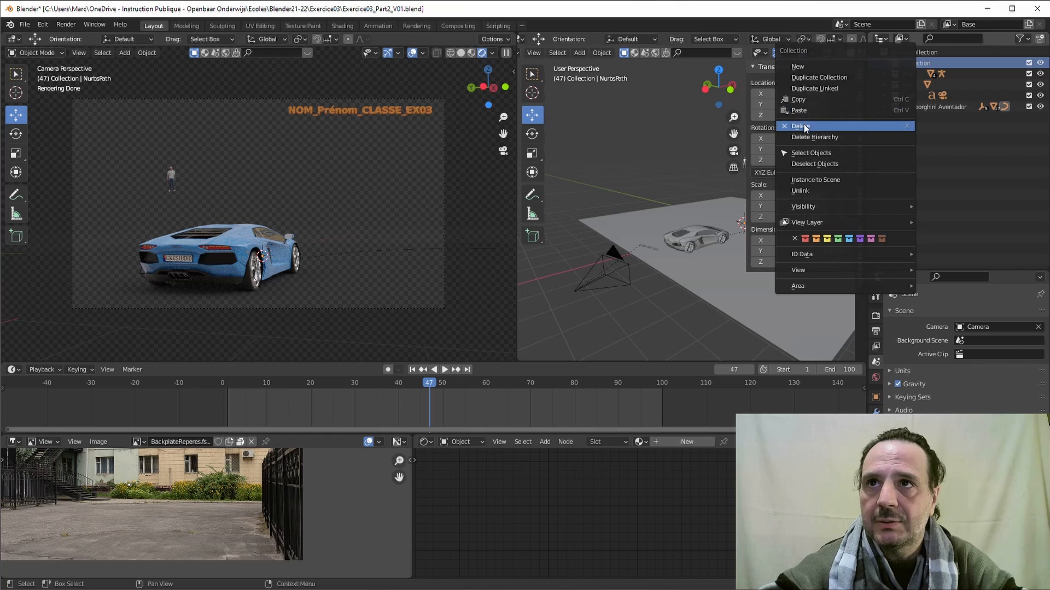
key("x")
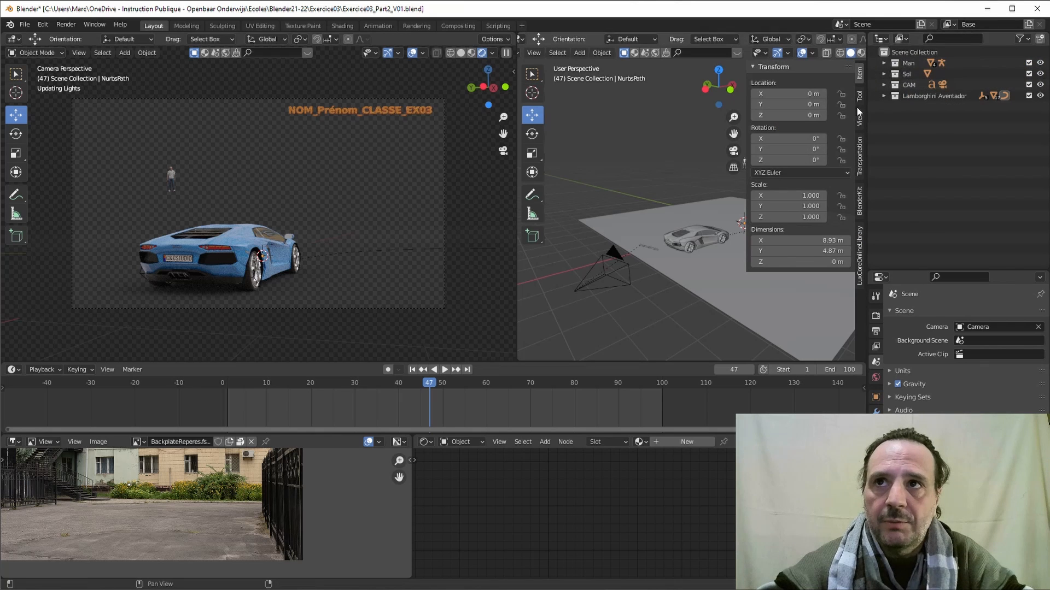
left_click(905, 86)
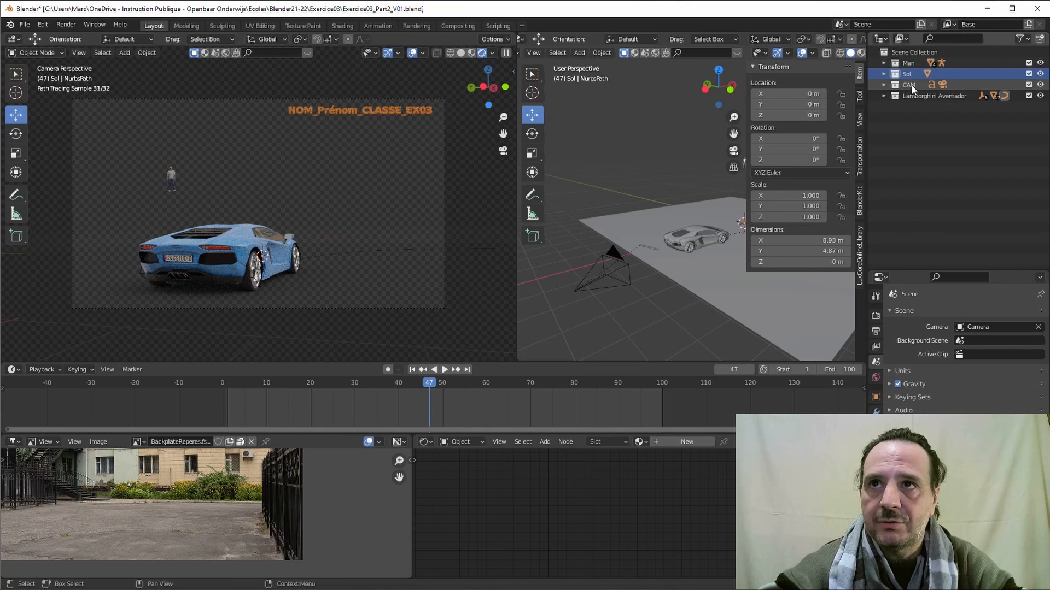
left_click(911, 99)
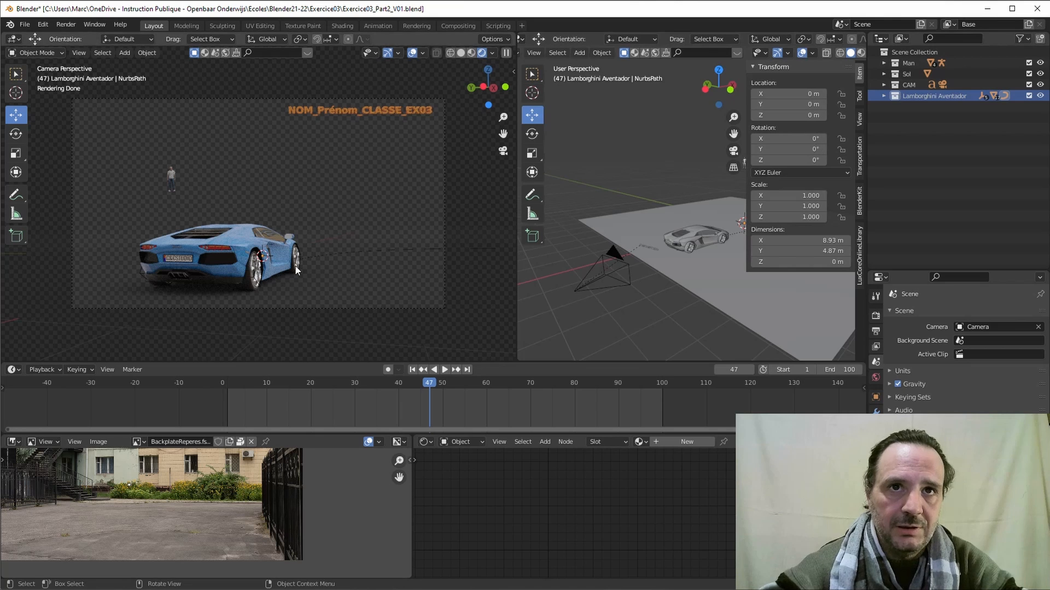